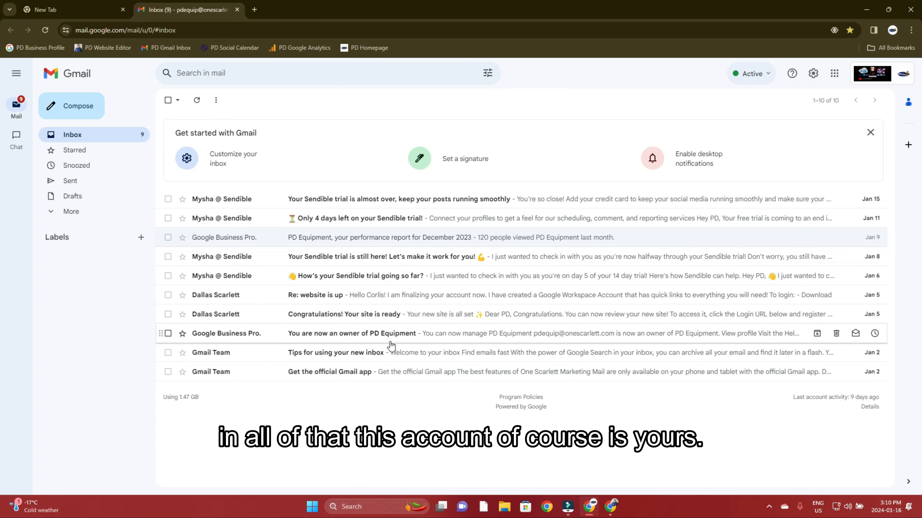
- Open the PD Equipment performance report email for December 2023 and review its performance-at-a-glance figures
click(416, 246)
scroll(639, 315, down, 3)
drag(640, 315, 364, 263)
click(373, 254)
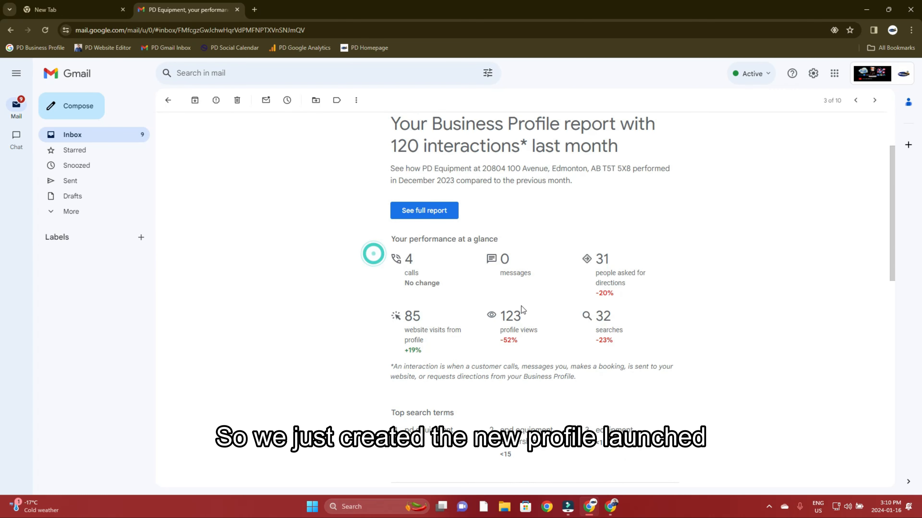
scroll(524, 309, up, 3)
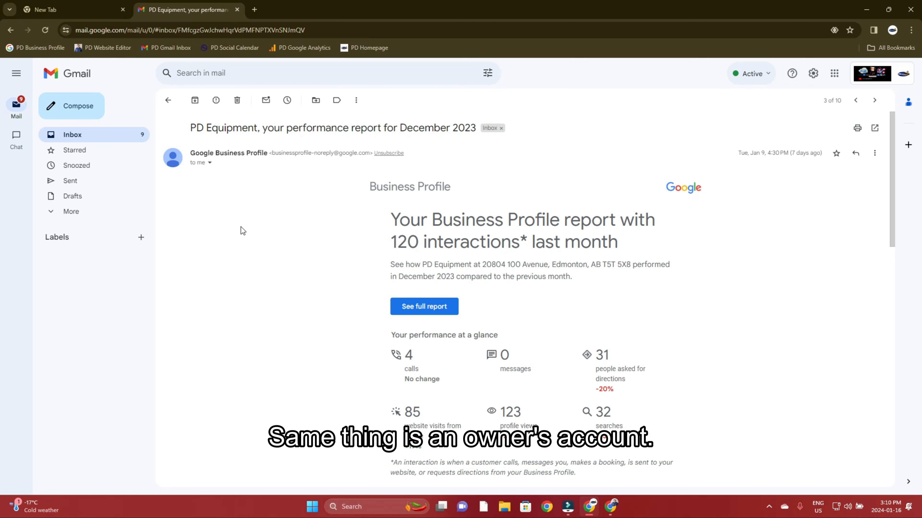
scroll(318, 222, down, 1)
scroll(320, 221, down, 1)
scroll(320, 219, up, 1)
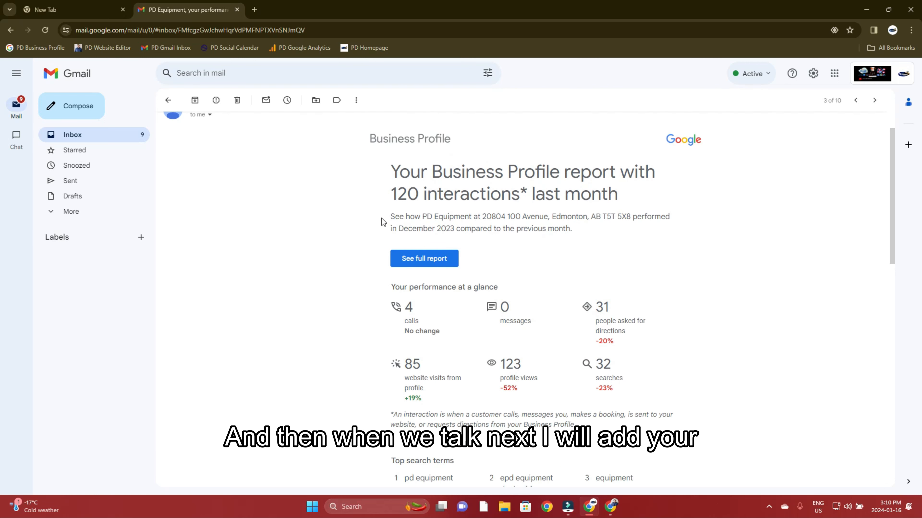
scroll(391, 193, down, 1)
scroll(391, 189, up, 1)
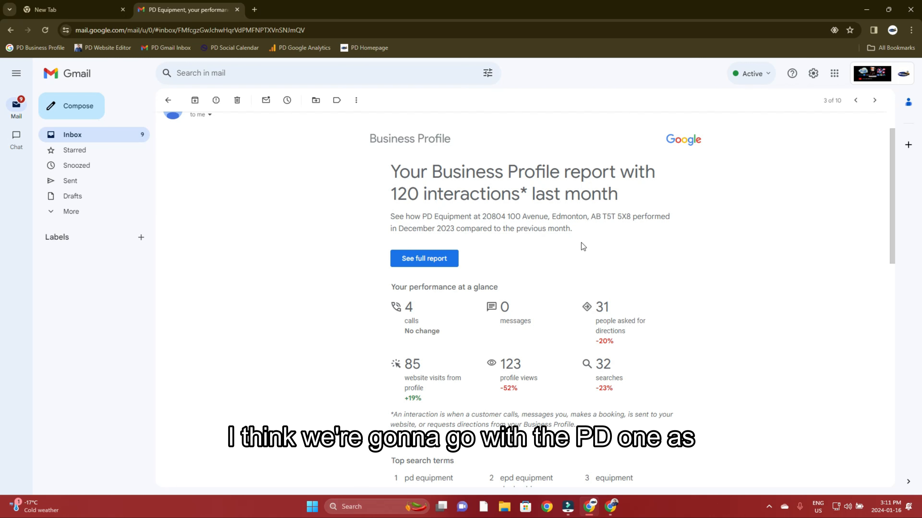
scroll(588, 248, down, 1)
scroll(587, 248, up, 1)
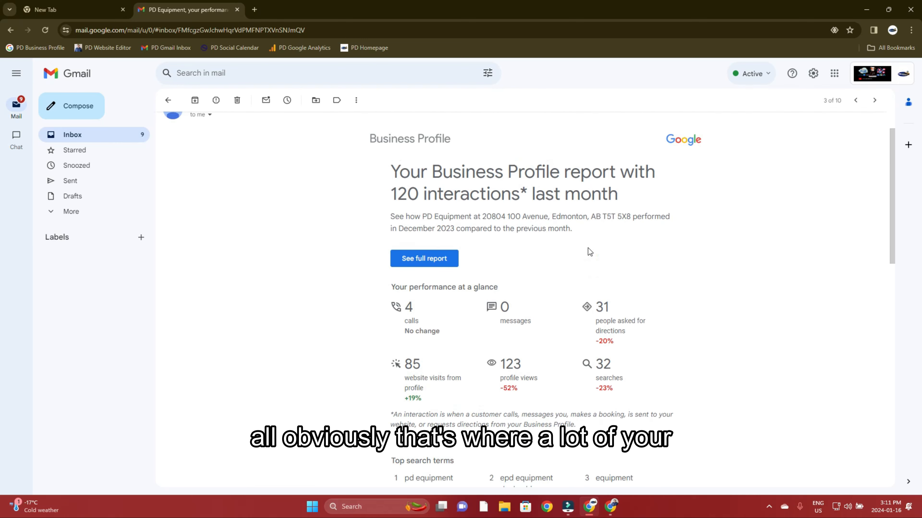
scroll(588, 248, down, 1)
scroll(587, 248, up, 1)
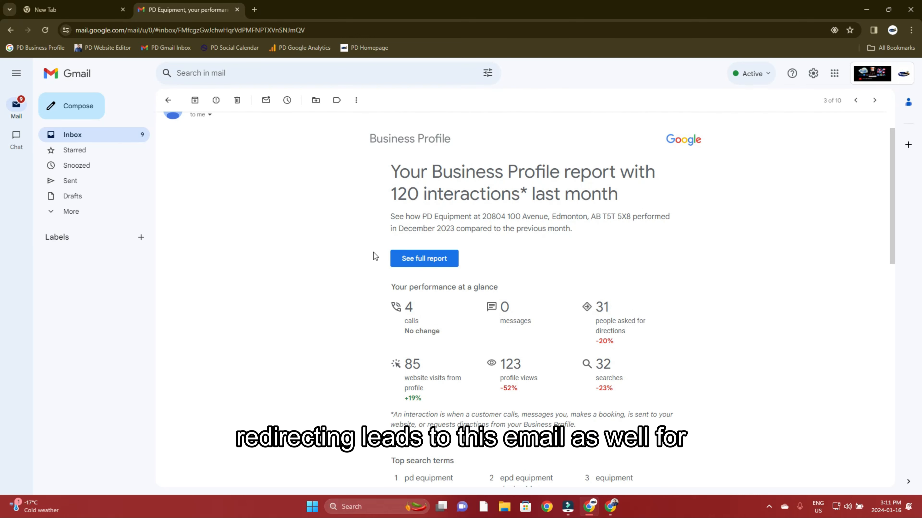
- Review the report email from the Business Profile heading down to the top search terms
scroll(374, 250, up, 1)
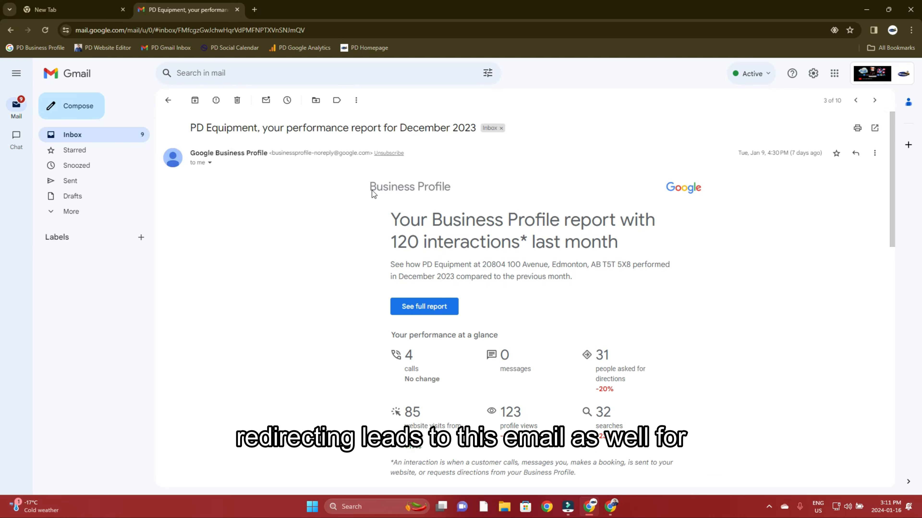
drag(341, 188, 474, 189)
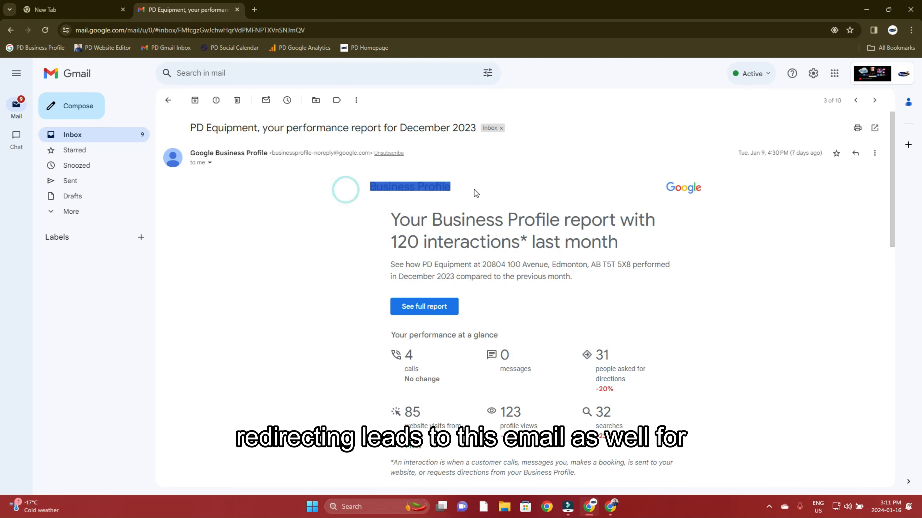
click(472, 190)
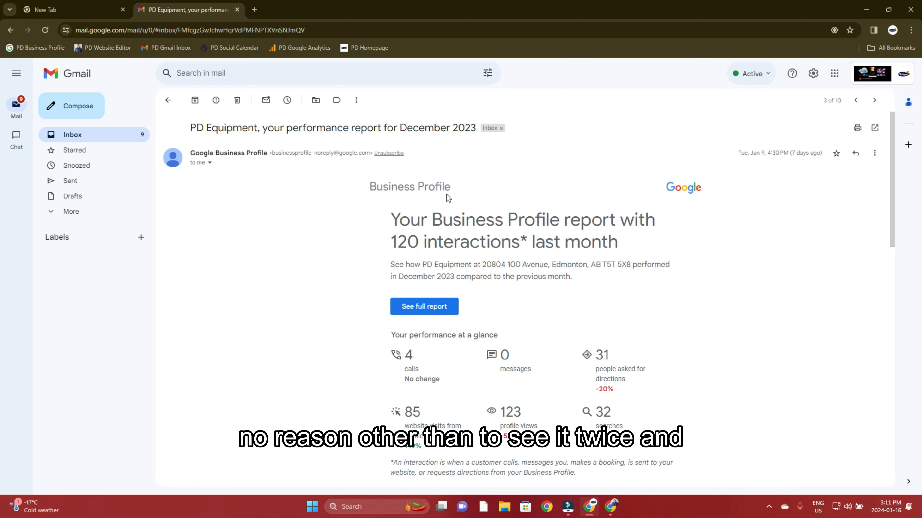
scroll(564, 304, down, 8)
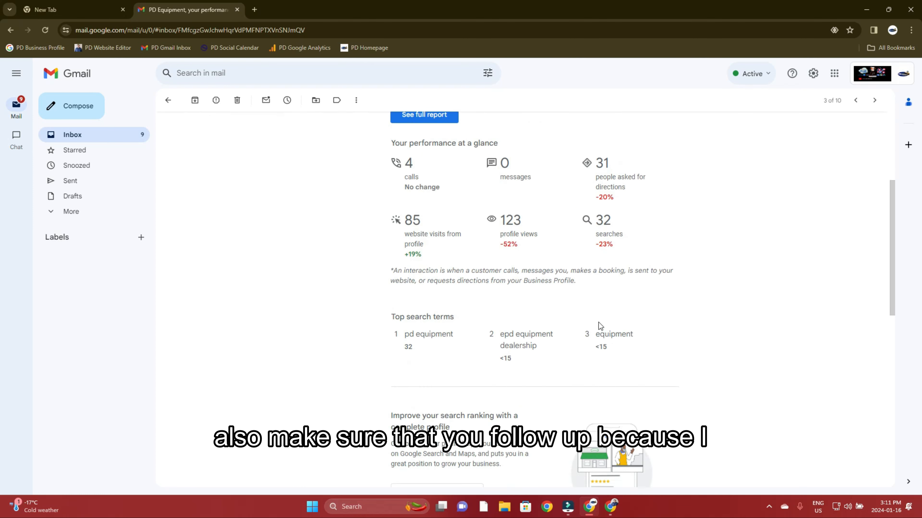
scroll(594, 299, up, 4)
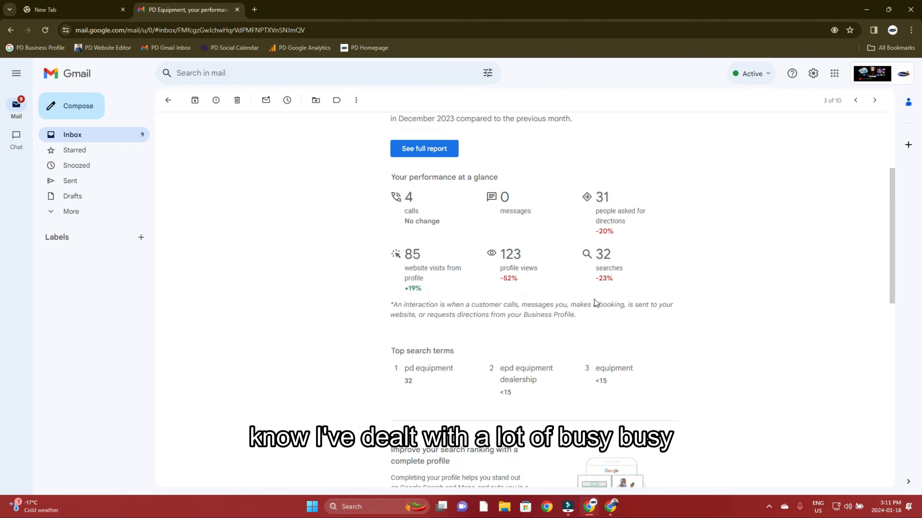
scroll(588, 306, up, 4)
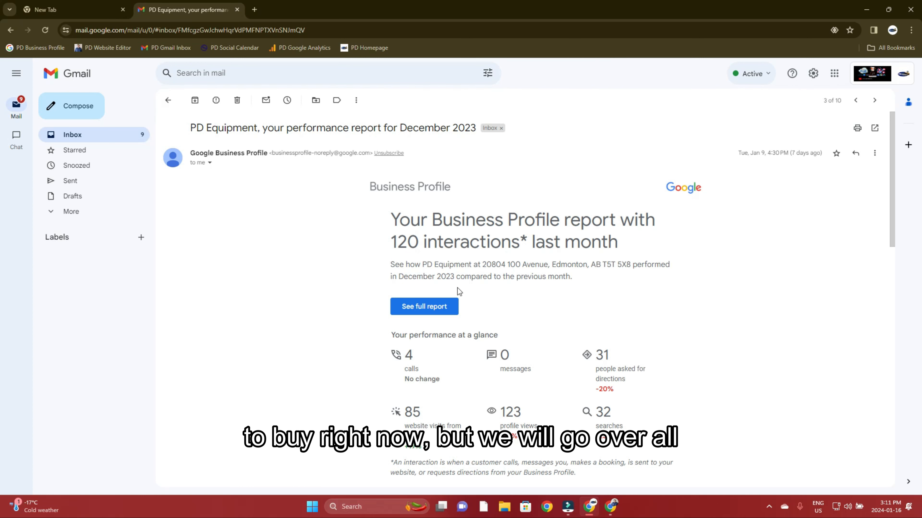
- Return to the inbox and mark the December 2023 performance report email as unread
click(165, 100)
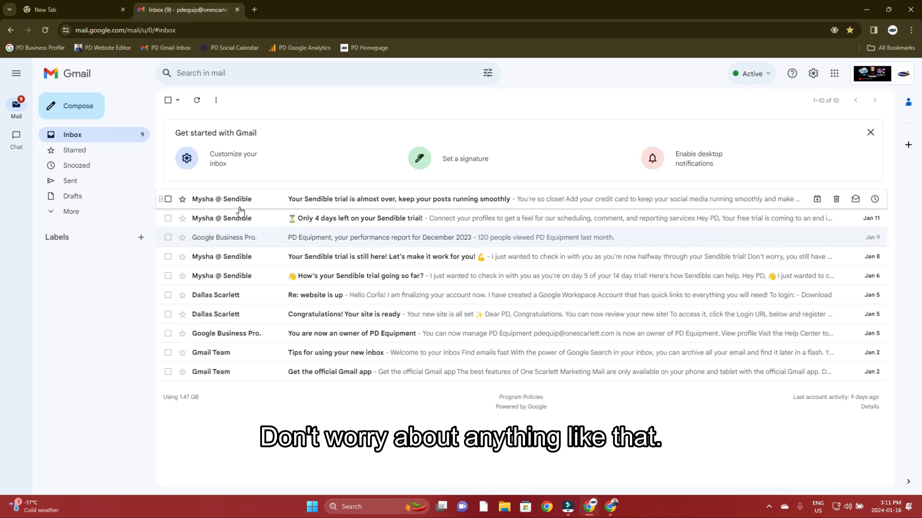
click(167, 218)
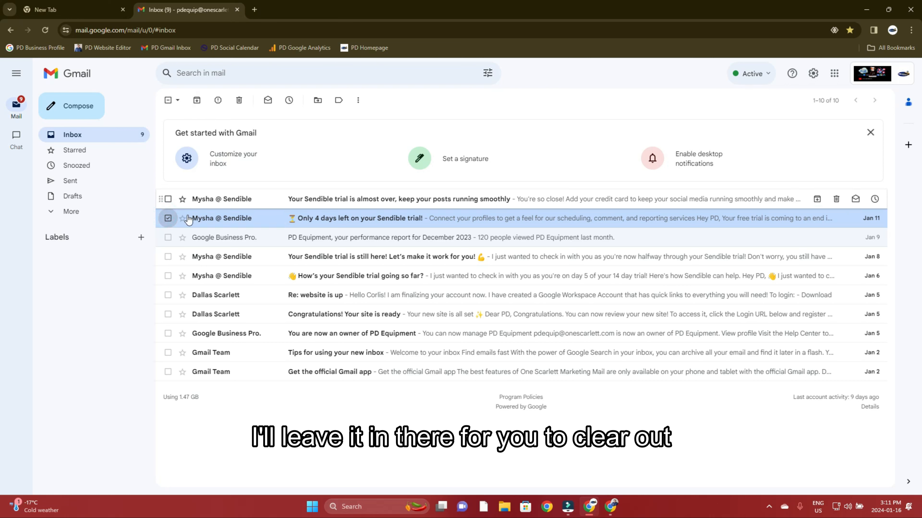
click(167, 219)
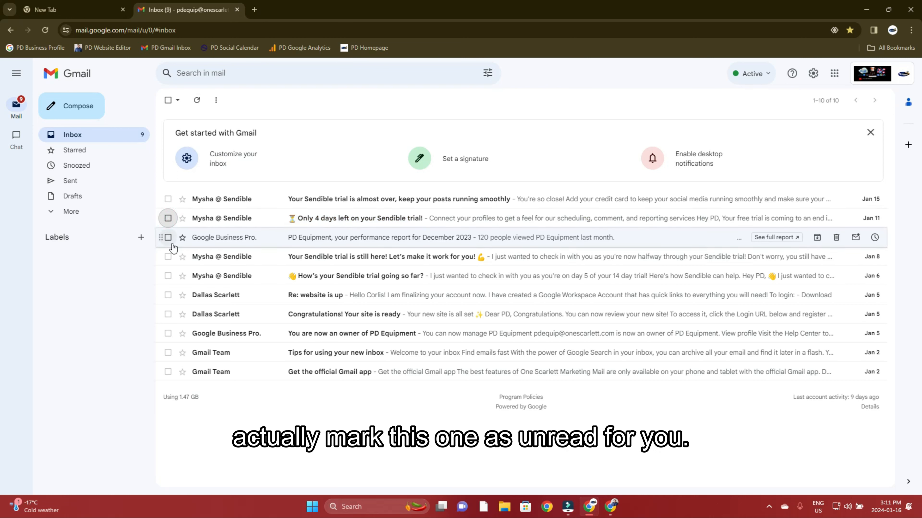
click(167, 238)
click(268, 100)
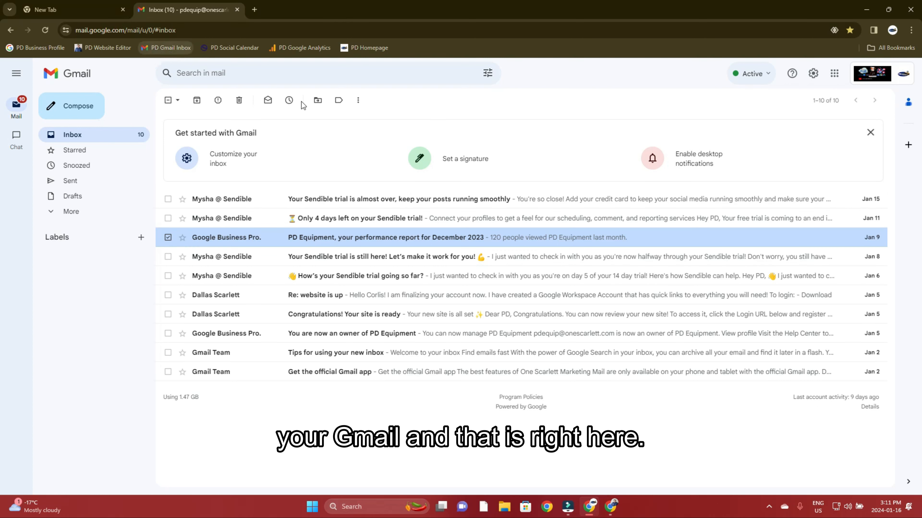
- Close the Gmail inbox and open the PD Website Editor bookmark in a new browser tab
click(237, 9)
right_click(109, 47)
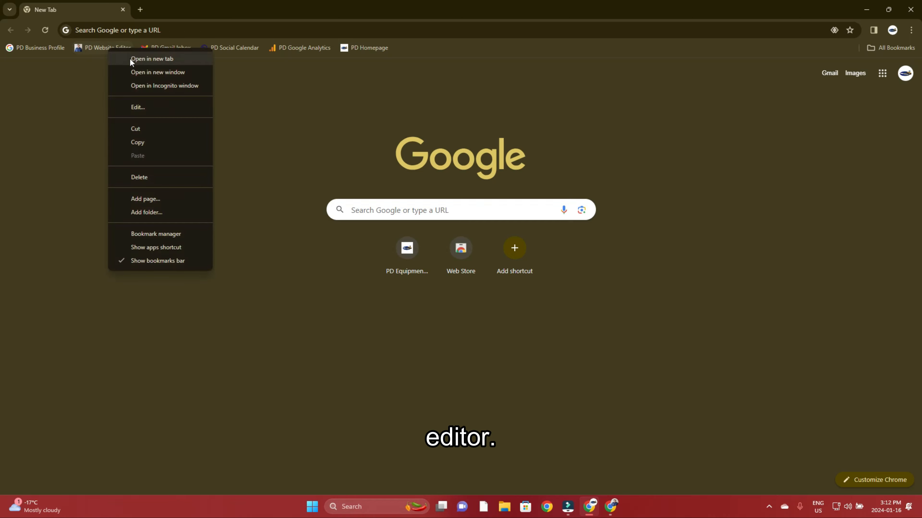
click(130, 58)
click(175, 18)
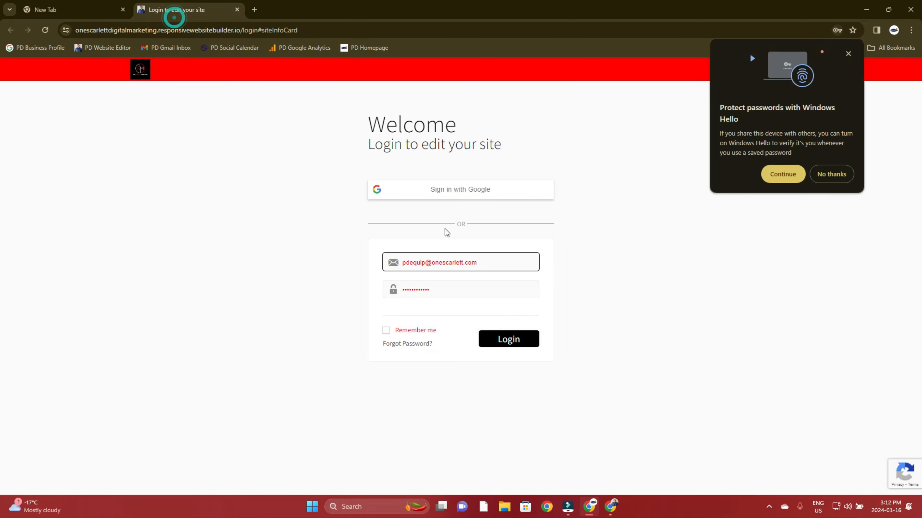
- Log in to the site editor with Remember me enabled and decline the Windows Hello password protection offer
click(425, 331)
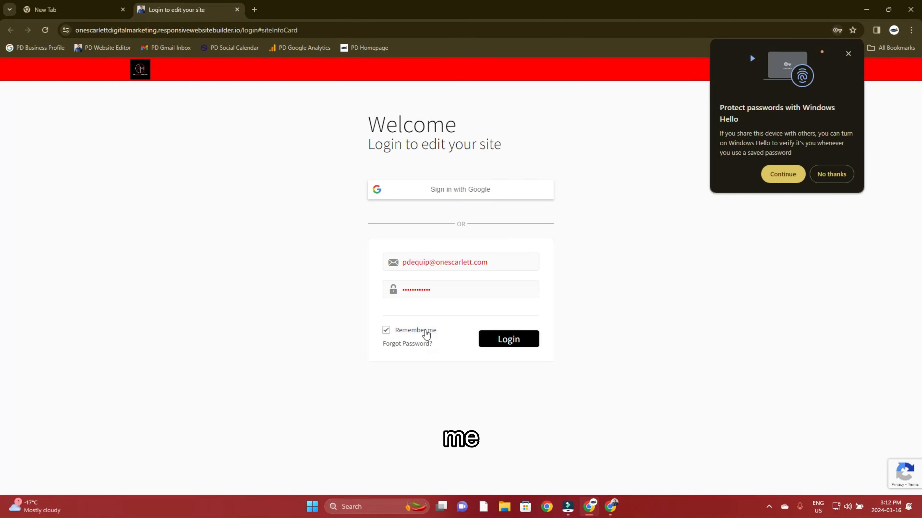
click(484, 340)
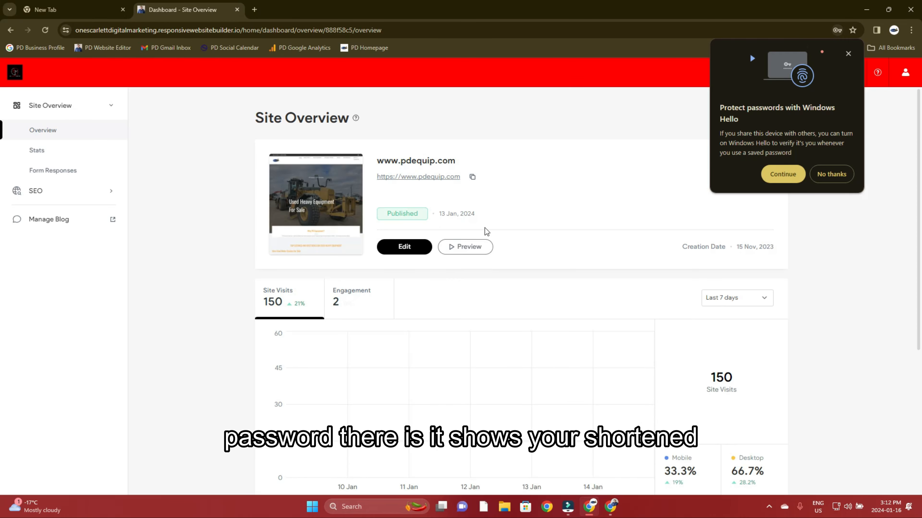
scroll(607, 267, down, 2)
click(831, 174)
scroll(372, 258, up, 2)
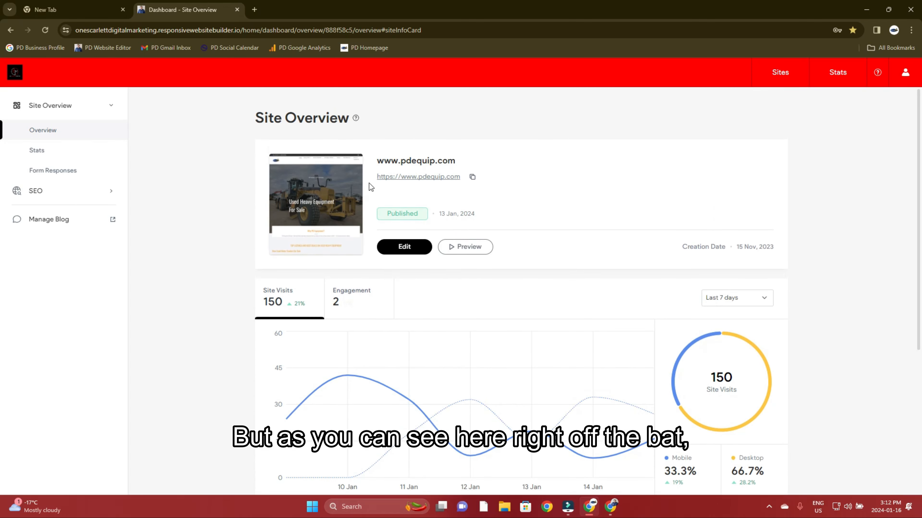
drag(201, 127, 772, 220)
click(843, 218)
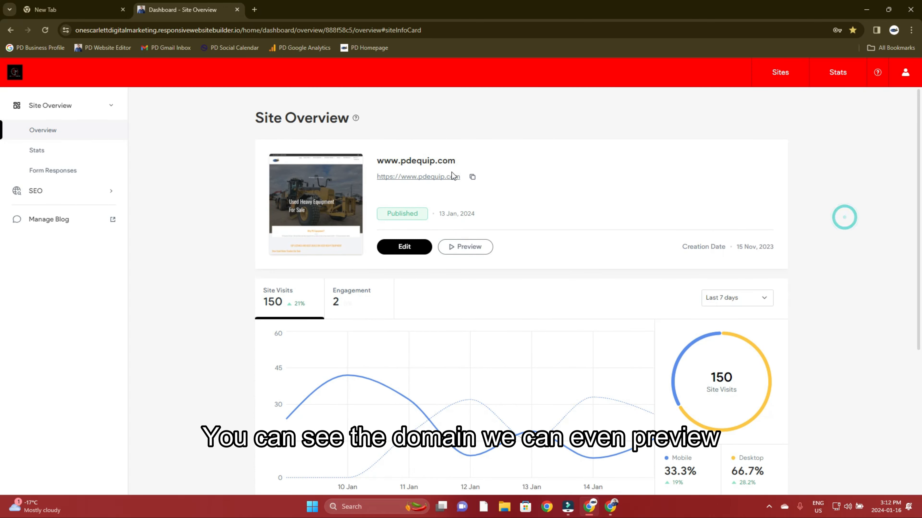
right_click(465, 253)
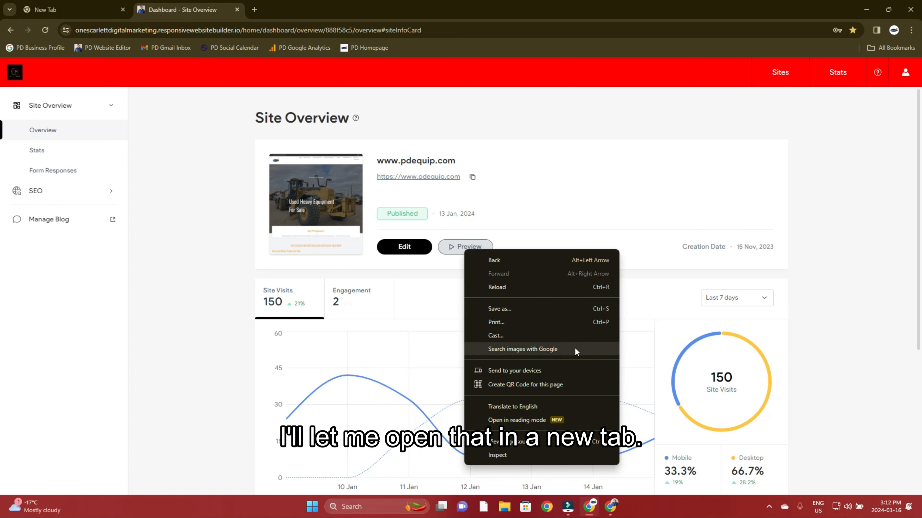
click(592, 236)
click(523, 250)
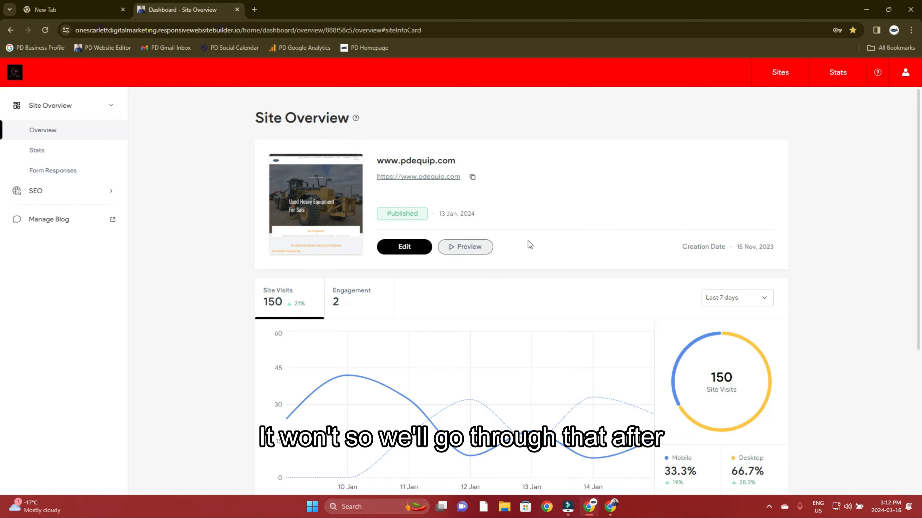
- Examine the site visits chart, its time-period options, the mobile and desktop split, and the form responses below
scroll(581, 239, down, 2)
scroll(690, 247, down, 1)
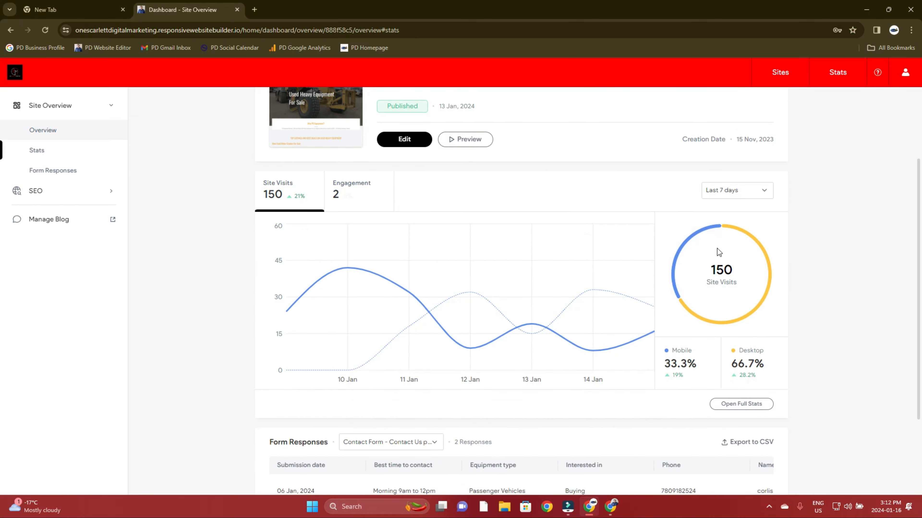
click(738, 155)
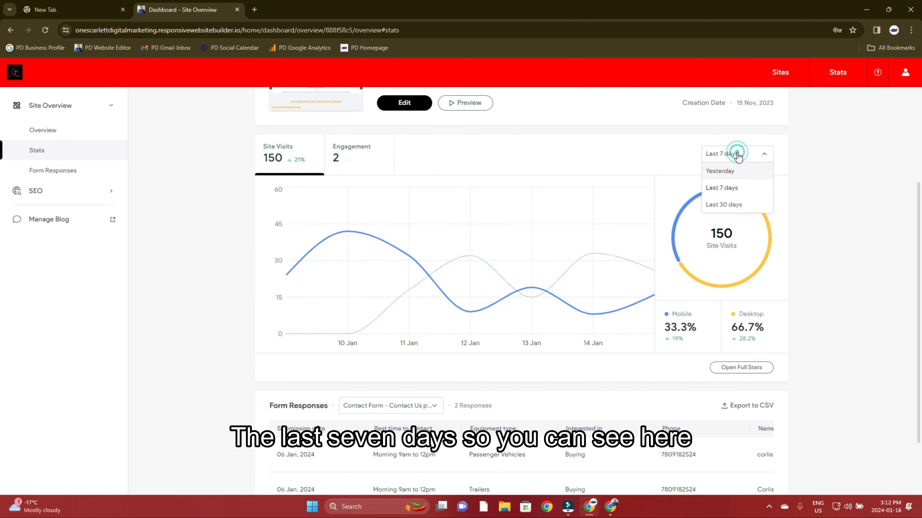
click(831, 179)
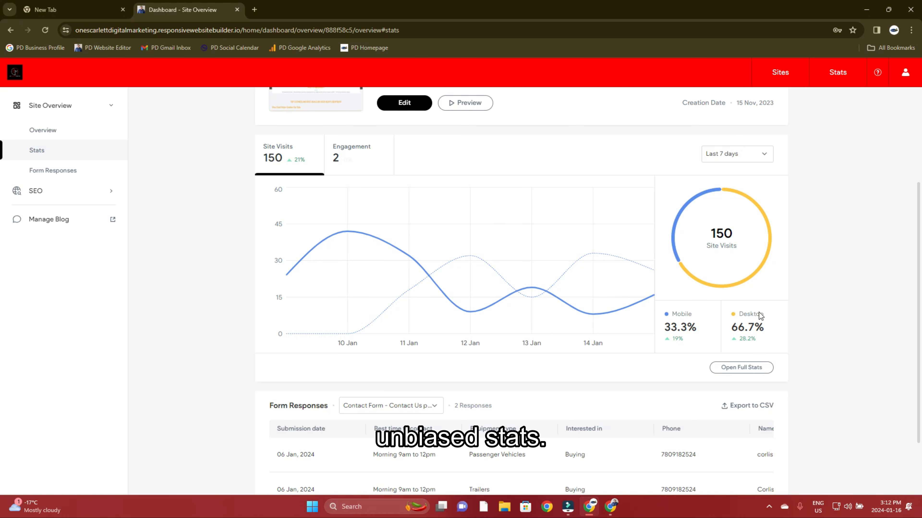
scroll(762, 314, down, 2)
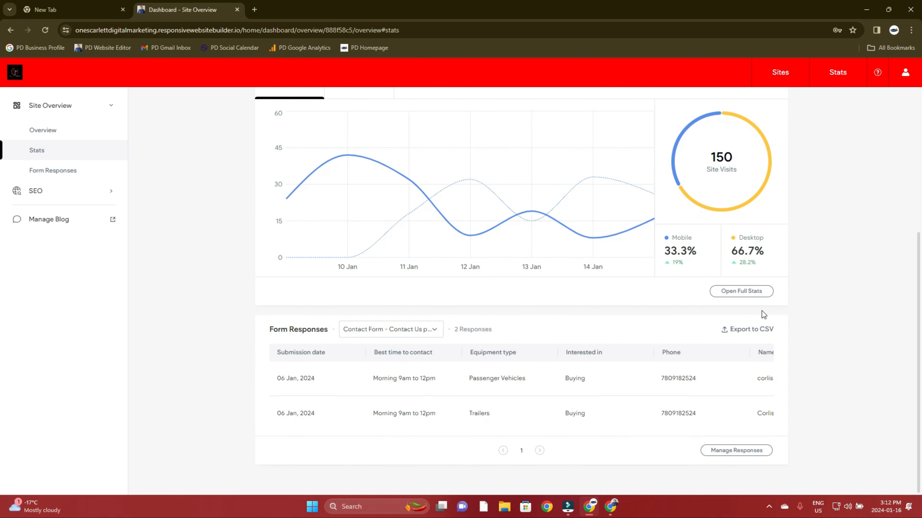
scroll(762, 311, up, 1)
scroll(784, 318, down, 1)
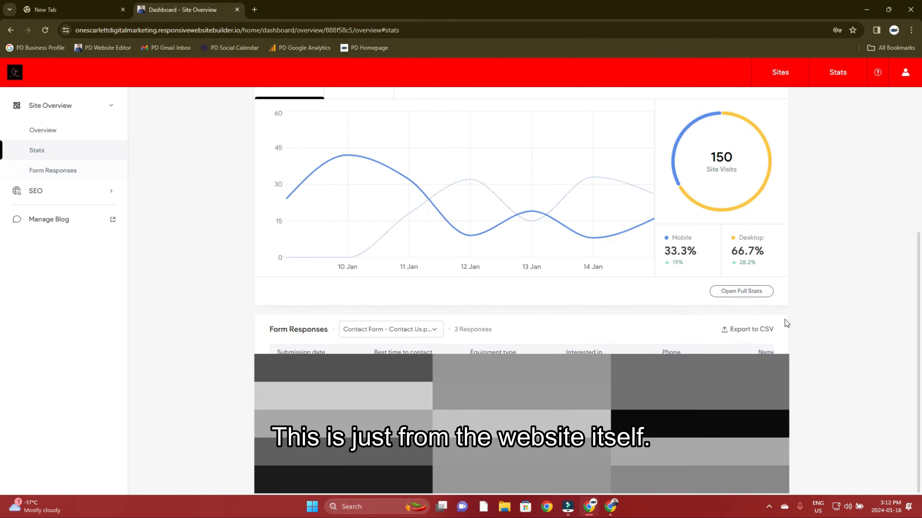
- View the details of a Contact Us page form response and the remaining columns of the responses table
scroll(780, 363, right, 8)
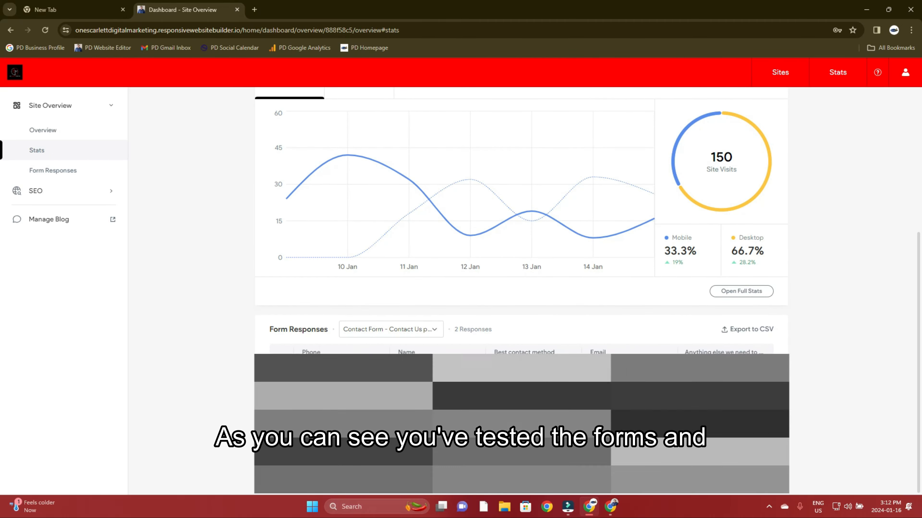
click(762, 367)
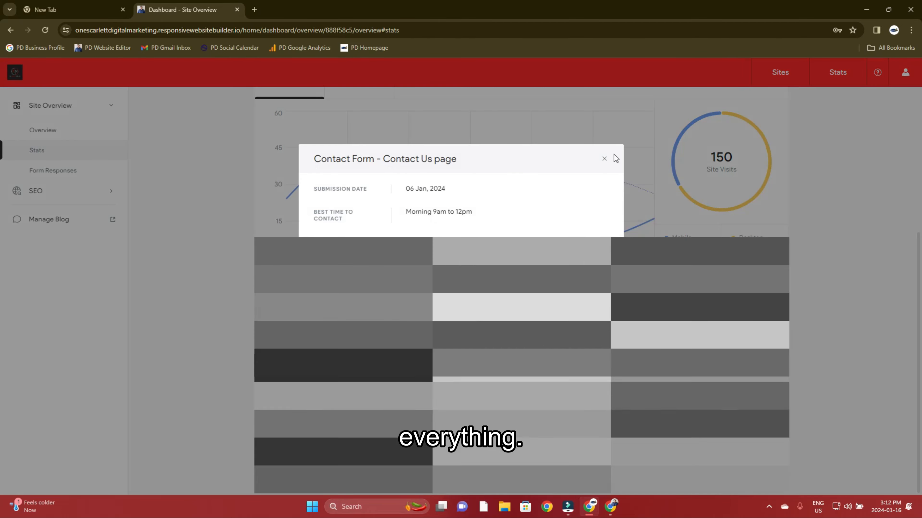
click(605, 160)
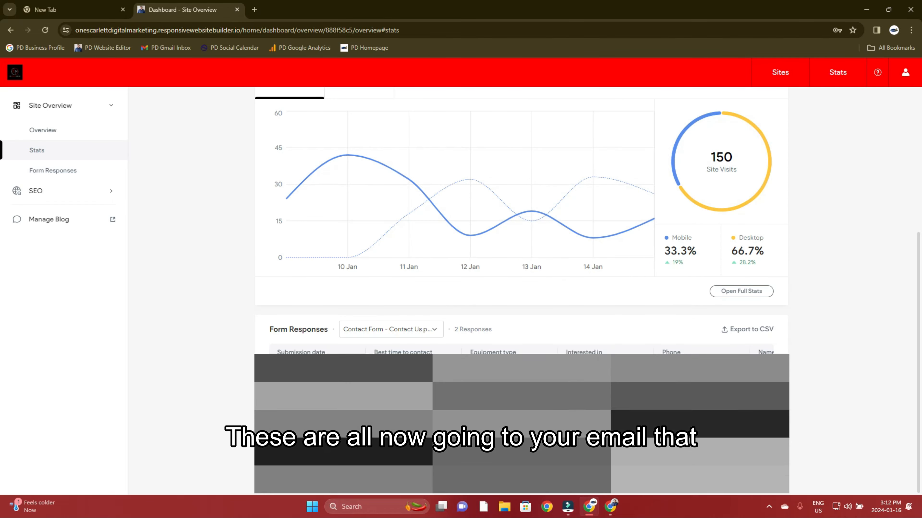
scroll(521, 421, right, 5)
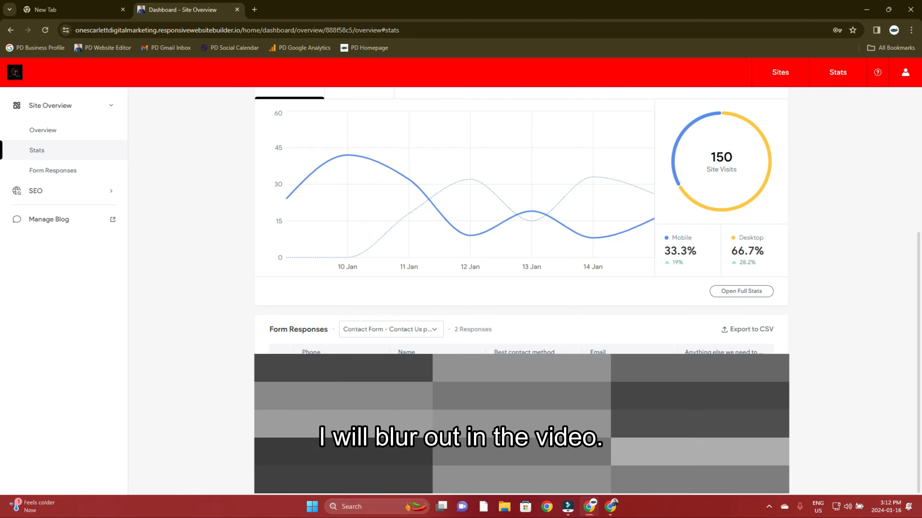
scroll(840, 272, up, 1)
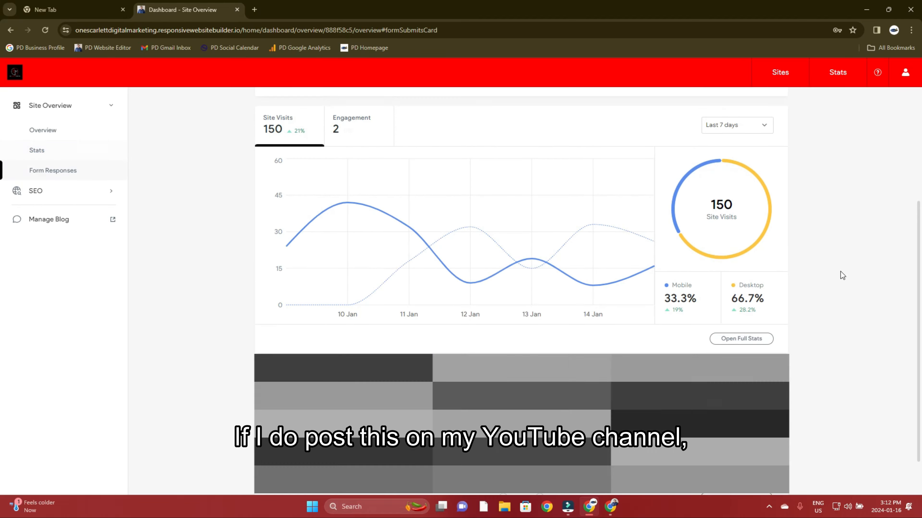
scroll(842, 274, up, 2)
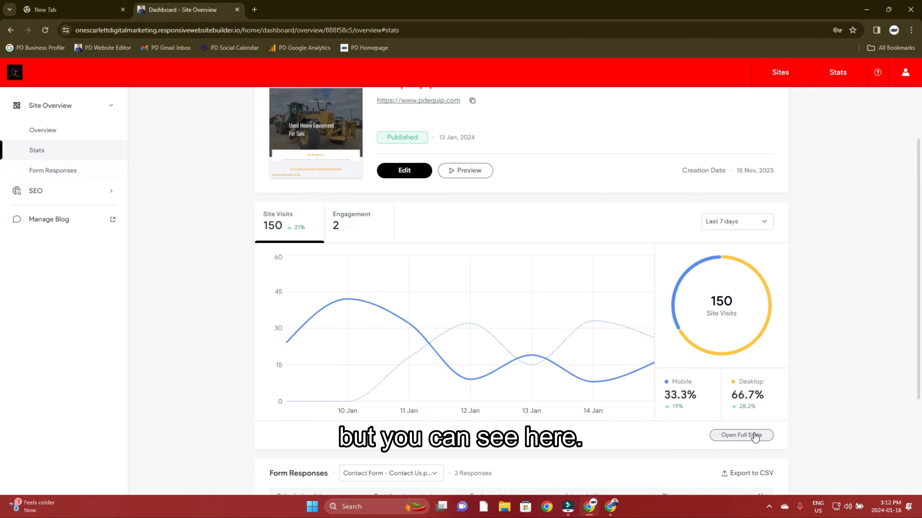
- Open the site's full stats and examine the top user engagement and site traffic sections of the overview
click(752, 434)
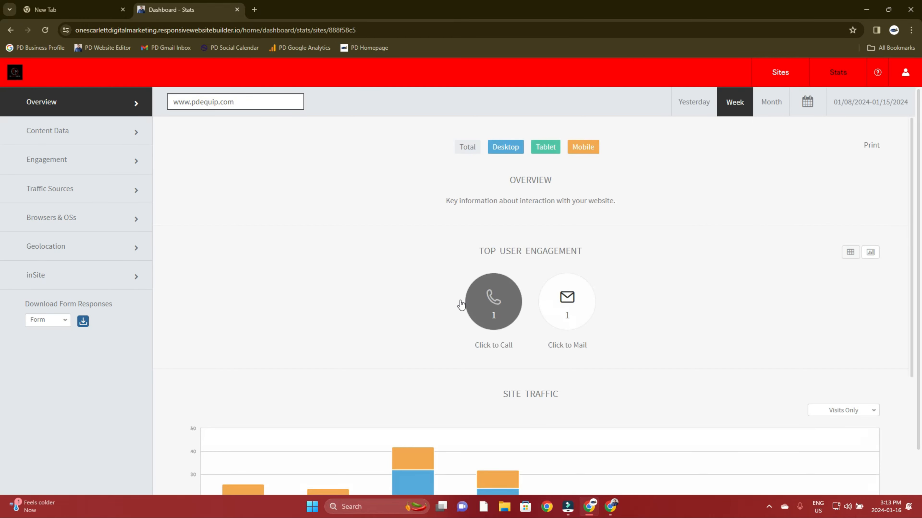
mouse_move(492, 300)
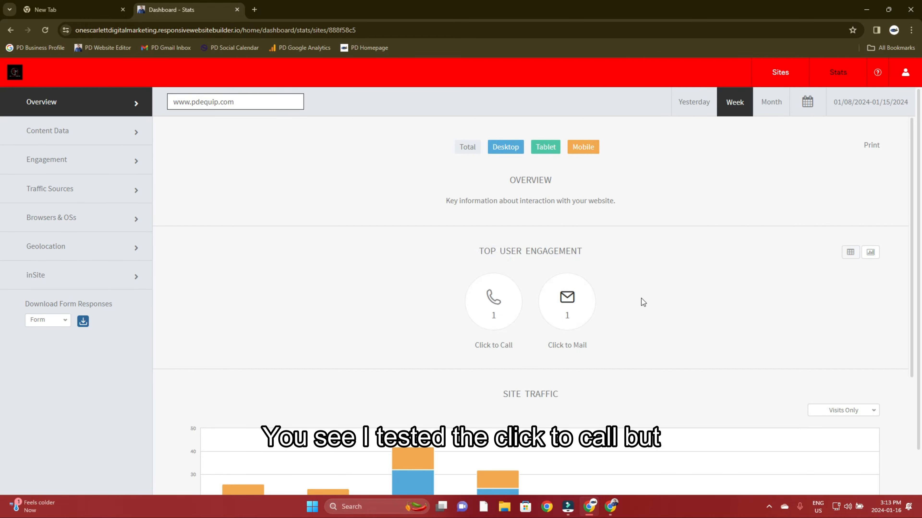
scroll(664, 292, down, 5)
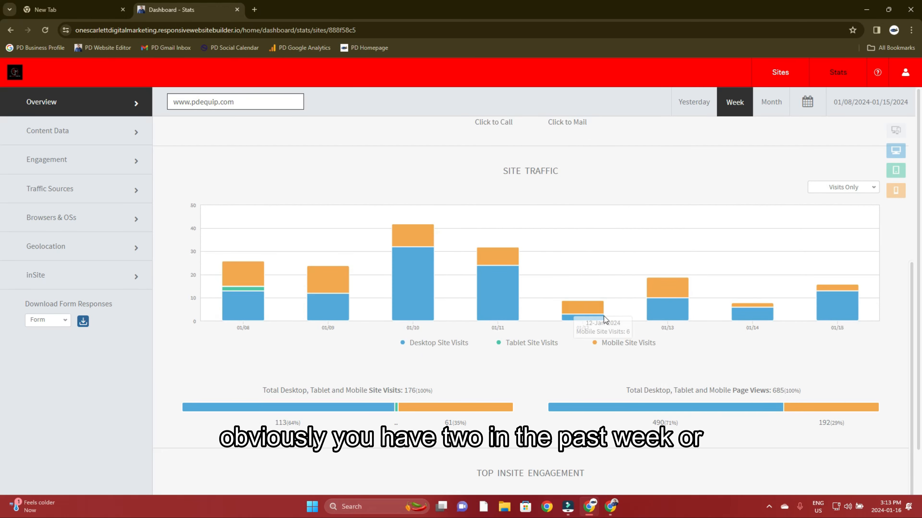
scroll(605, 316, up, 5)
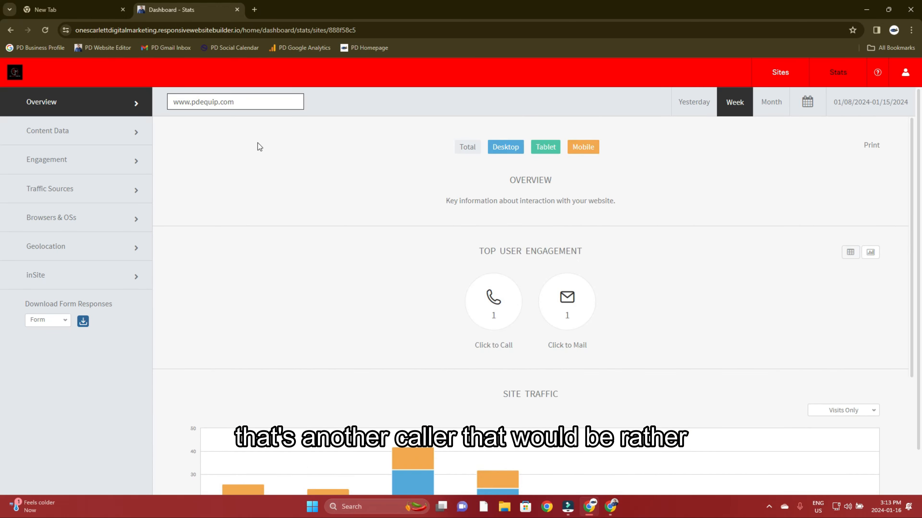
- Open the Content Data statistics and examine the total page views chart and the individual page details table
click(102, 131)
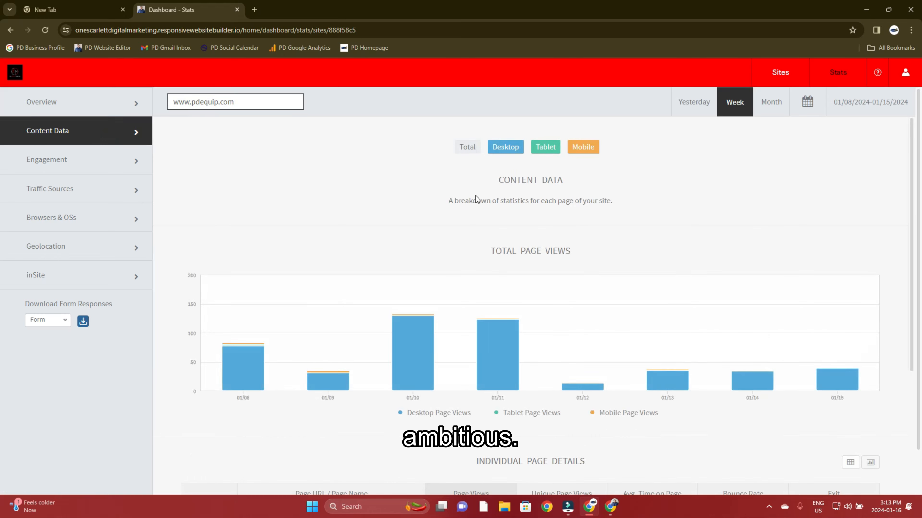
scroll(469, 212, down, 6)
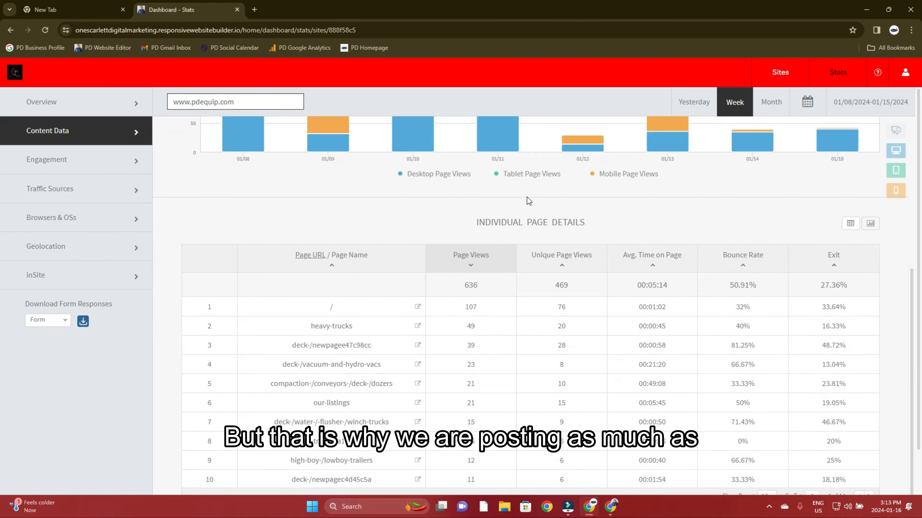
scroll(602, 222, down, 1)
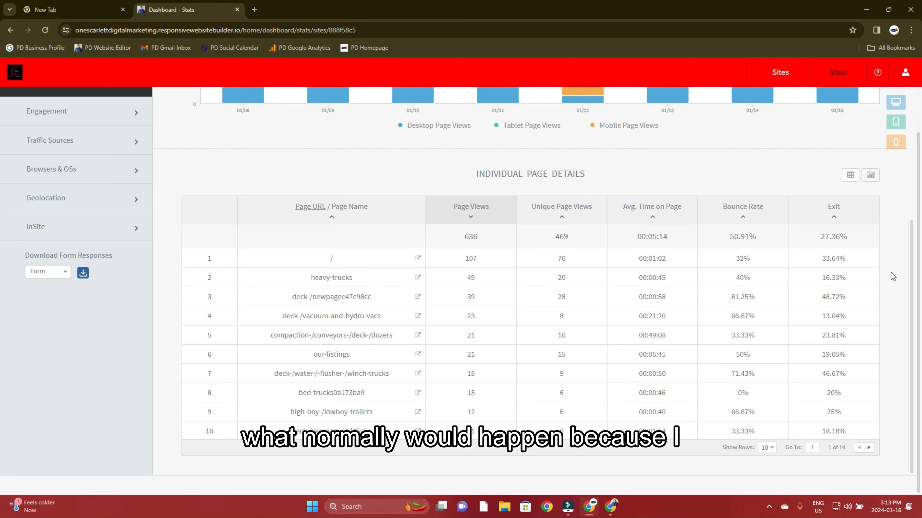
scroll(891, 273, up, 3)
scroll(892, 273, down, 3)
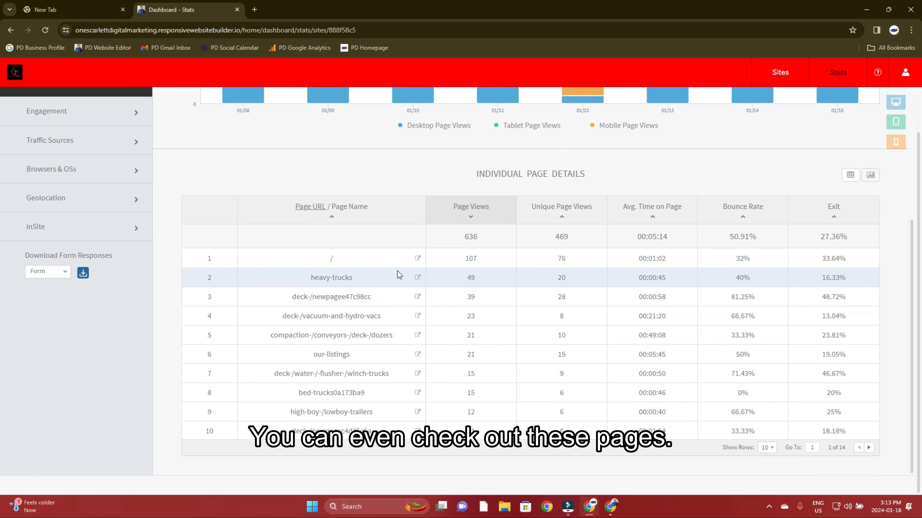
- View the live heavy-trucks page from the individual page details table, look through its truck categories and close it
click(417, 278)
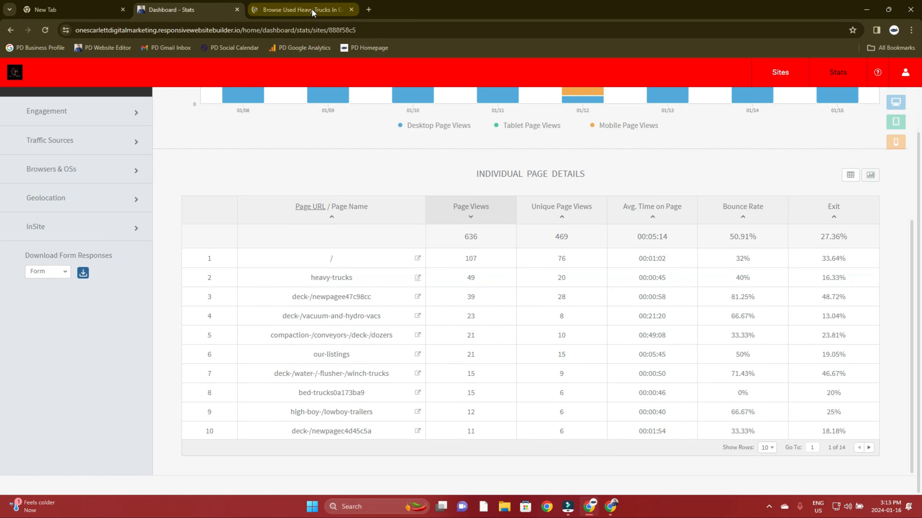
click(301, 9)
scroll(351, 221, down, 10)
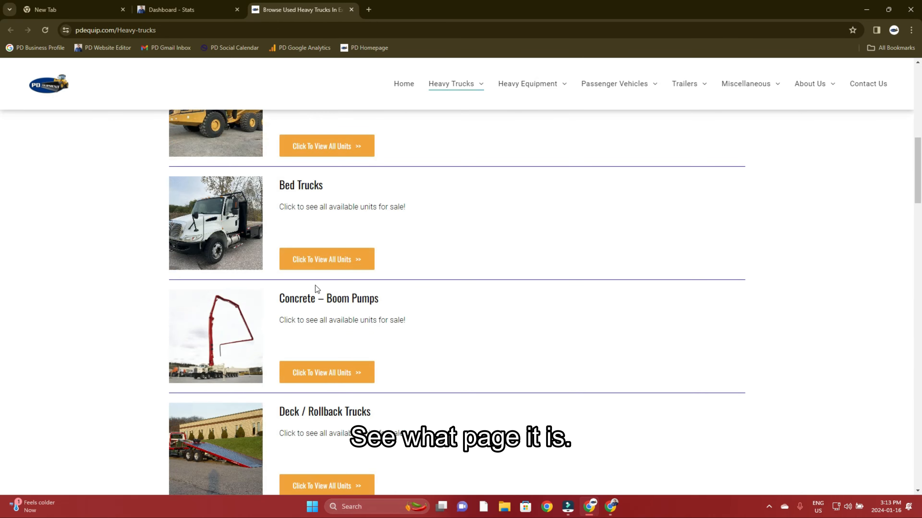
scroll(435, 287, up, 5)
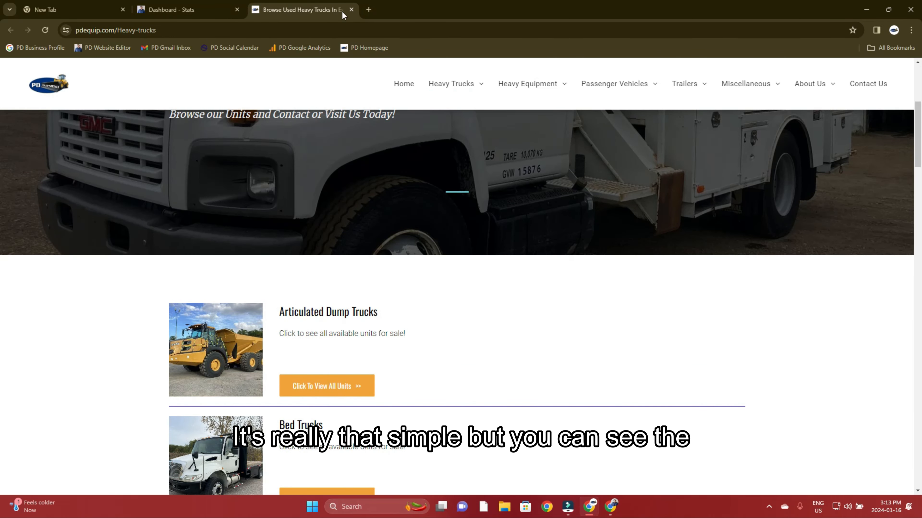
click(351, 9)
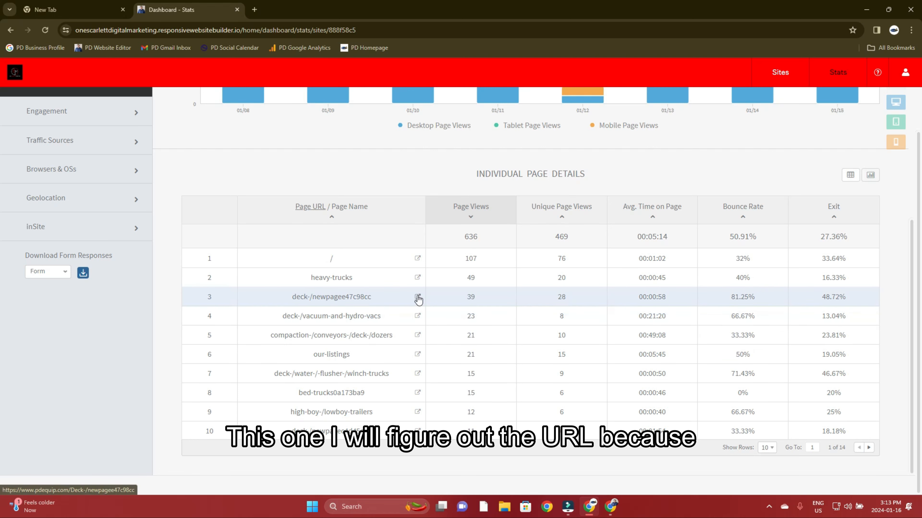
- Inspect the page table for jumbled URLs such as deck-/newpagee47c98cc and bed-trucks0a173ba9
click(380, 299)
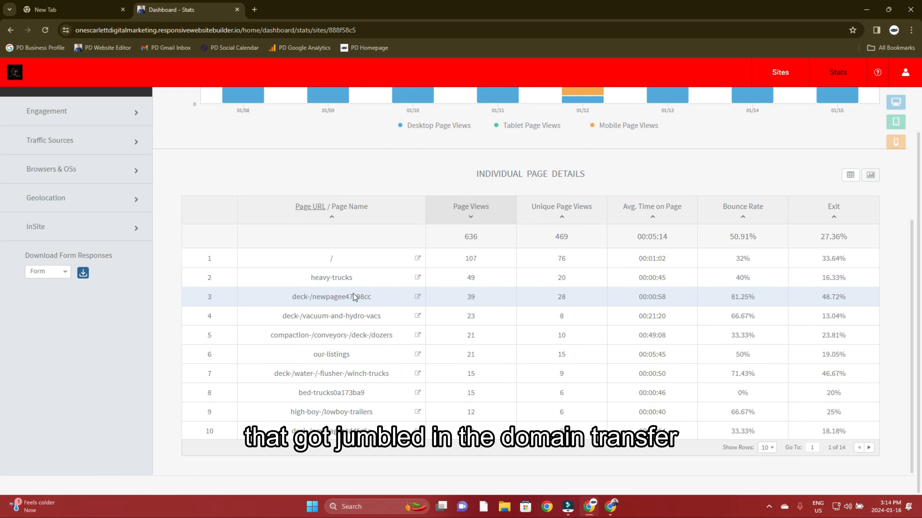
click(376, 299)
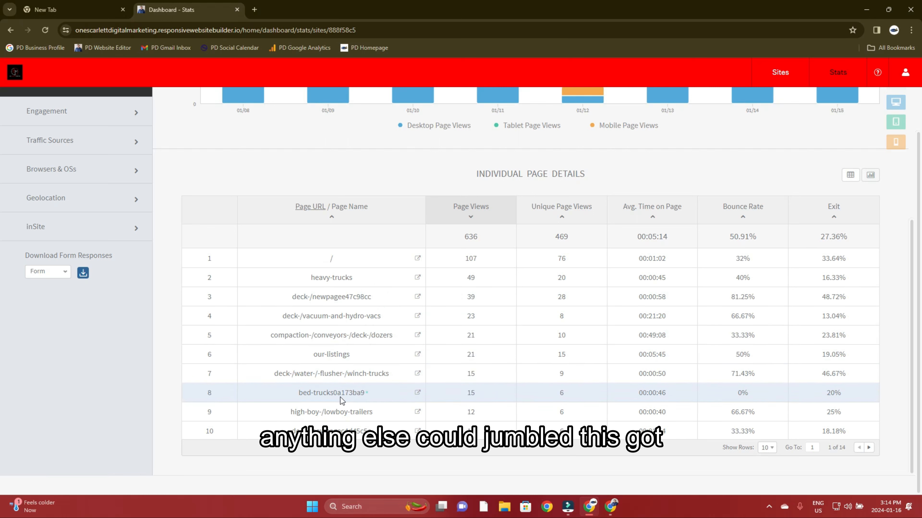
click(332, 395)
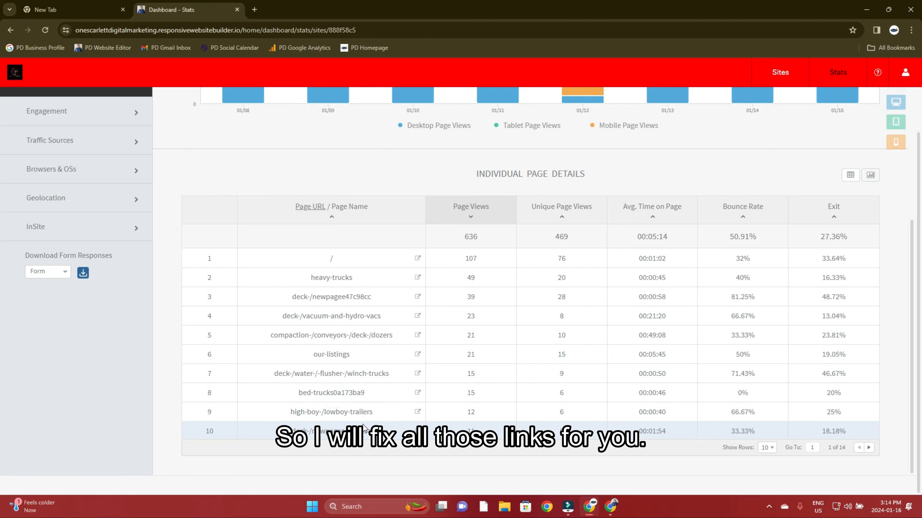
scroll(769, 338, up, 3)
scroll(785, 341, down, 3)
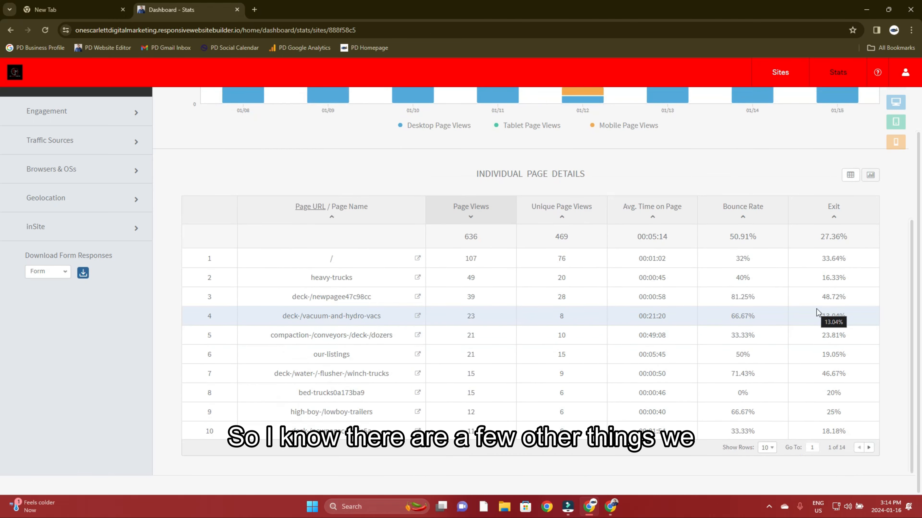
scroll(777, 319, up, 7)
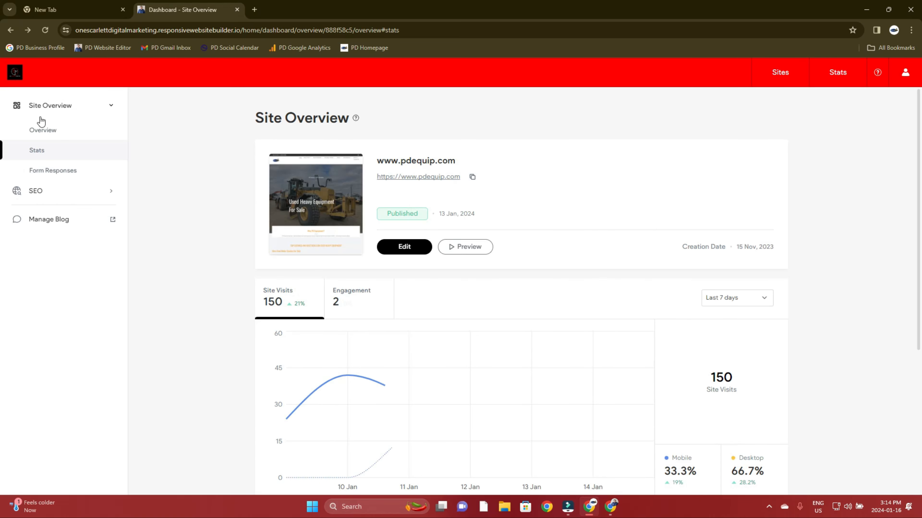
scroll(410, 214, down, 5)
scroll(483, 216, up, 5)
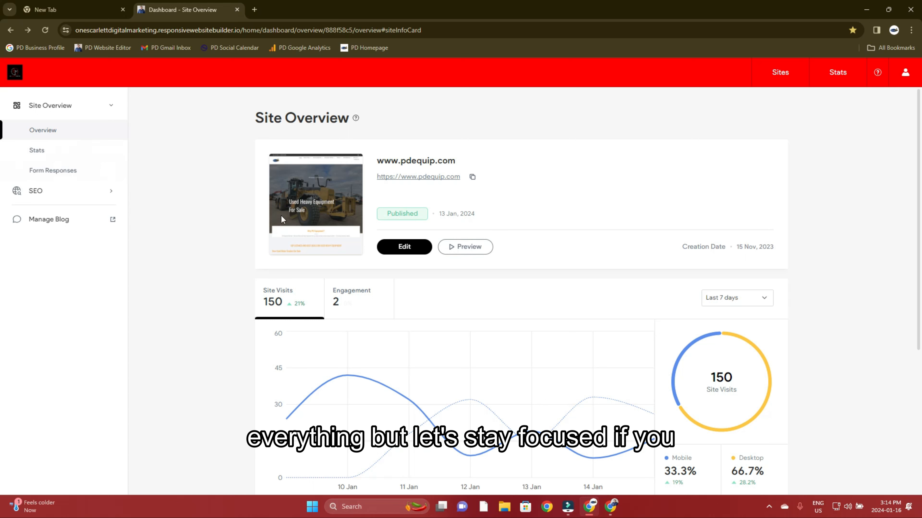
click(404, 251)
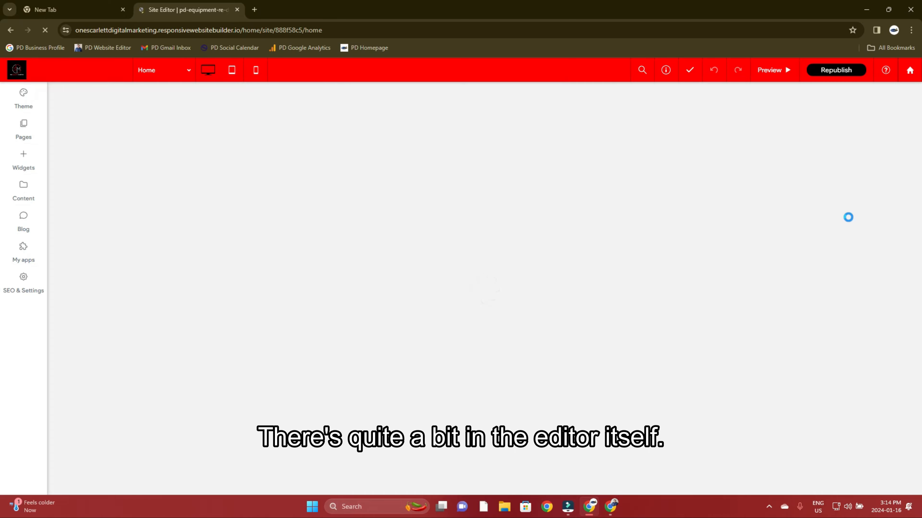
- Look over the Home page's header and hero section in the site editor
scroll(607, 243, down, 1)
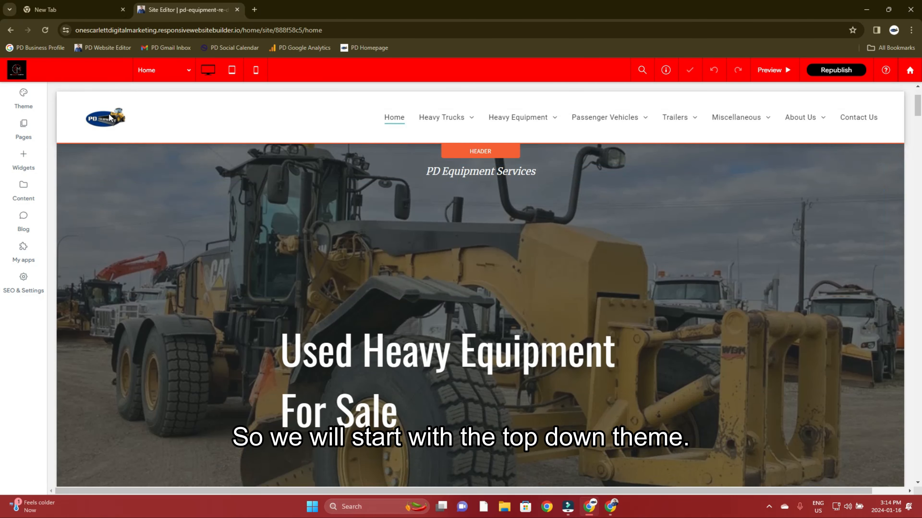
scroll(323, 207, up, 1)
click(81, 120)
scroll(395, 261, down, 4)
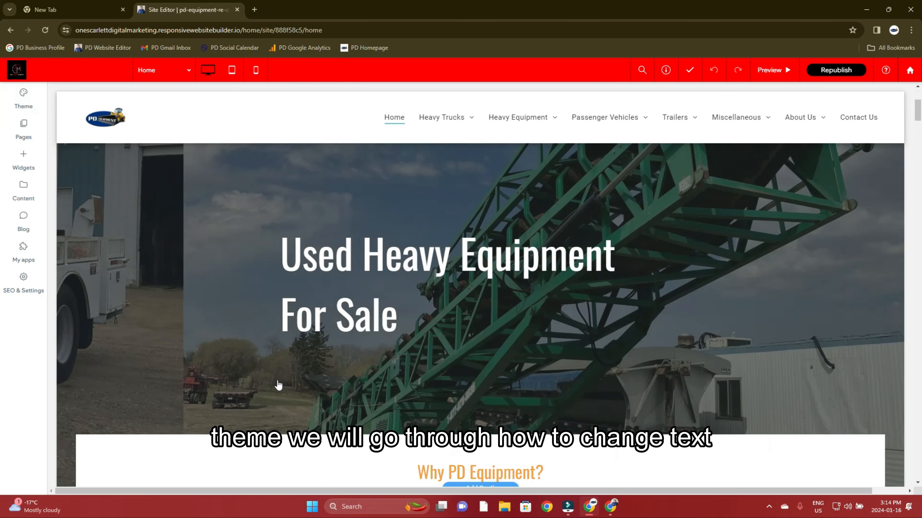
scroll(353, 312, up, 4)
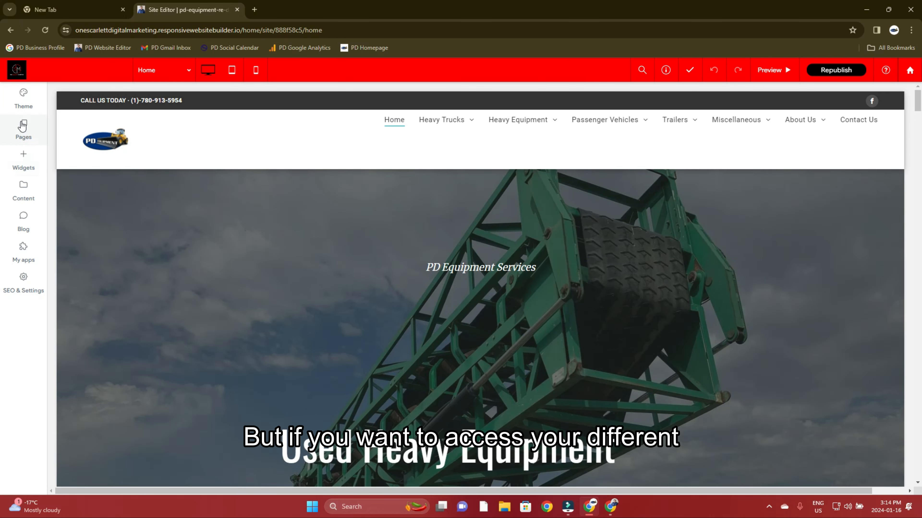
- Show the site's list of pages and look through the main page categories
click(22, 127)
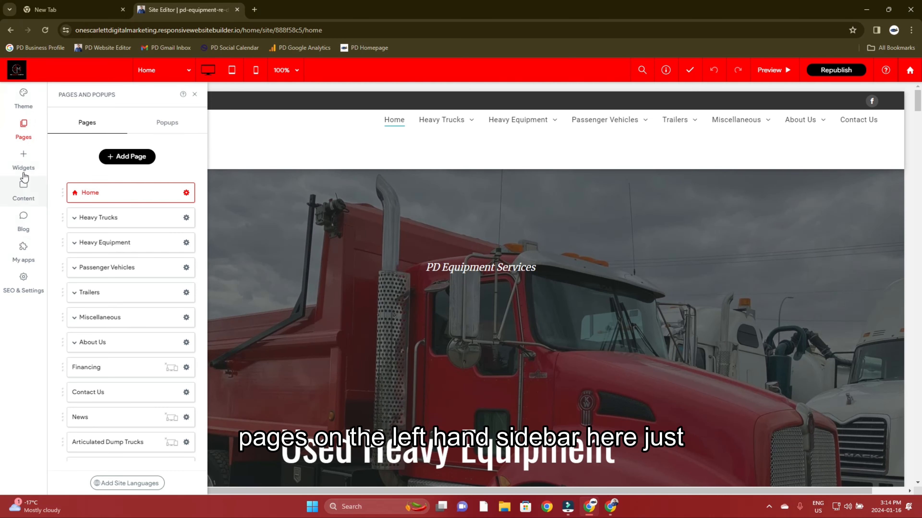
click(28, 123)
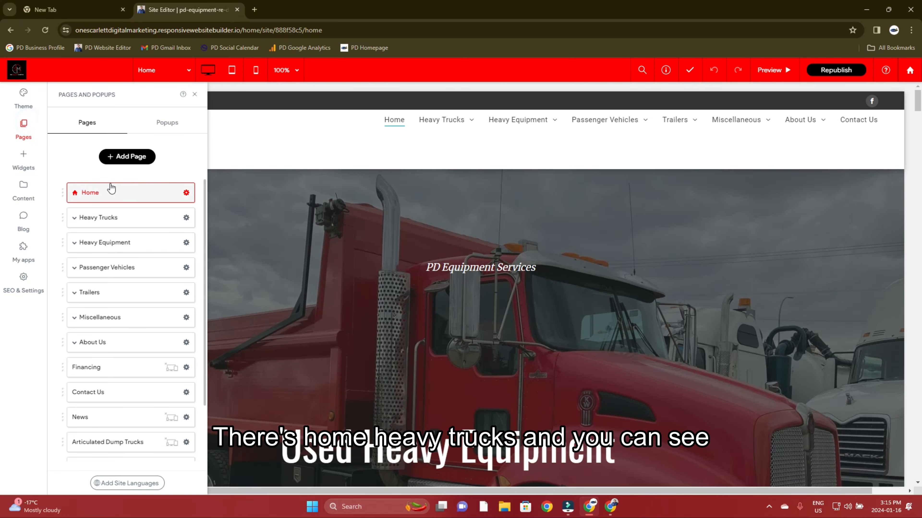
scroll(99, 218, down, 2)
scroll(83, 195, up, 2)
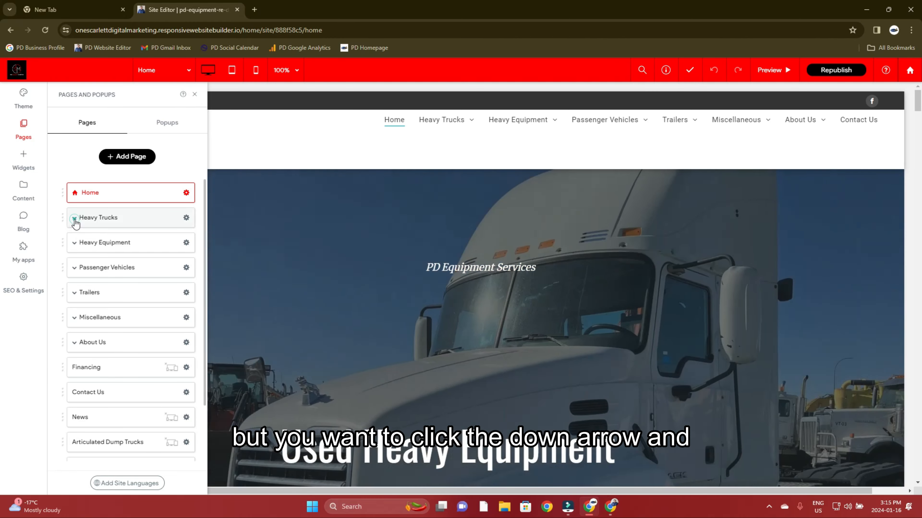
- Expand Heavy Trucks and its Articulated Dump Trucks subcategory in the page list and review the individual listing pages
click(74, 218)
scroll(120, 233, down, 1)
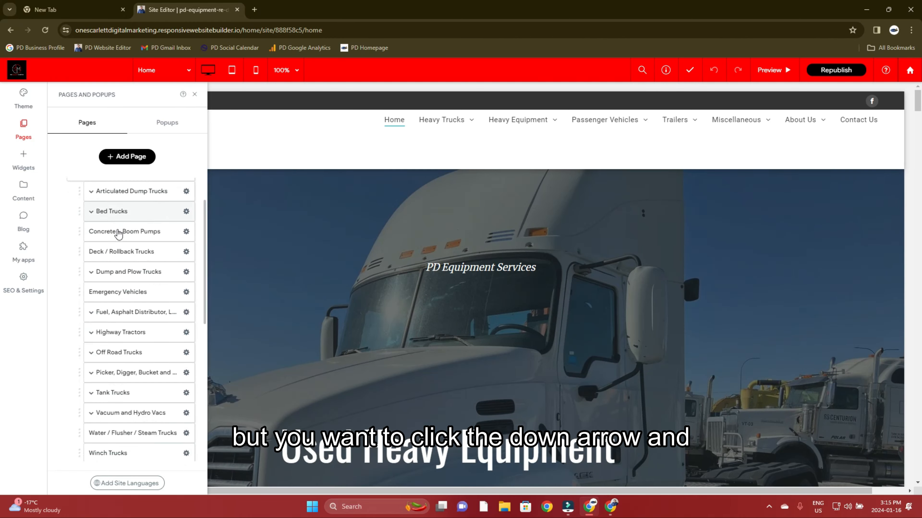
scroll(134, 238, up, 1)
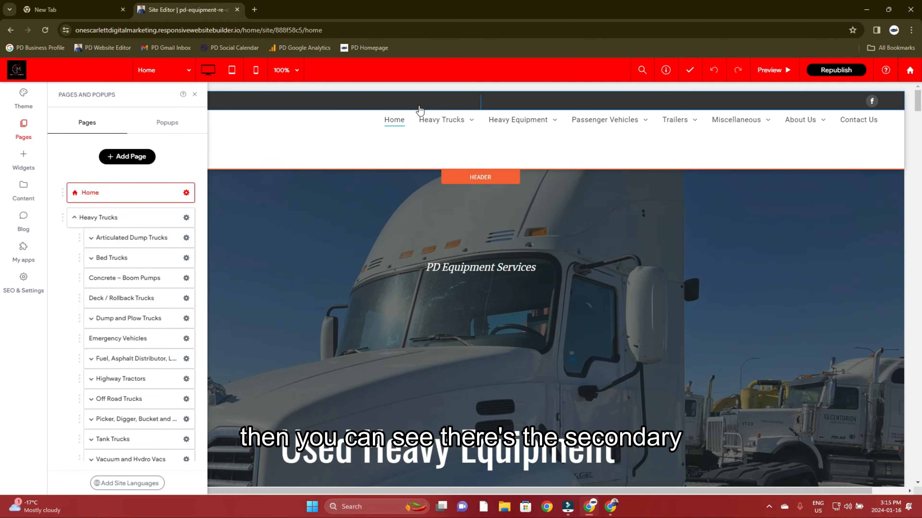
click(441, 120)
click(91, 238)
scroll(138, 254, down, 1)
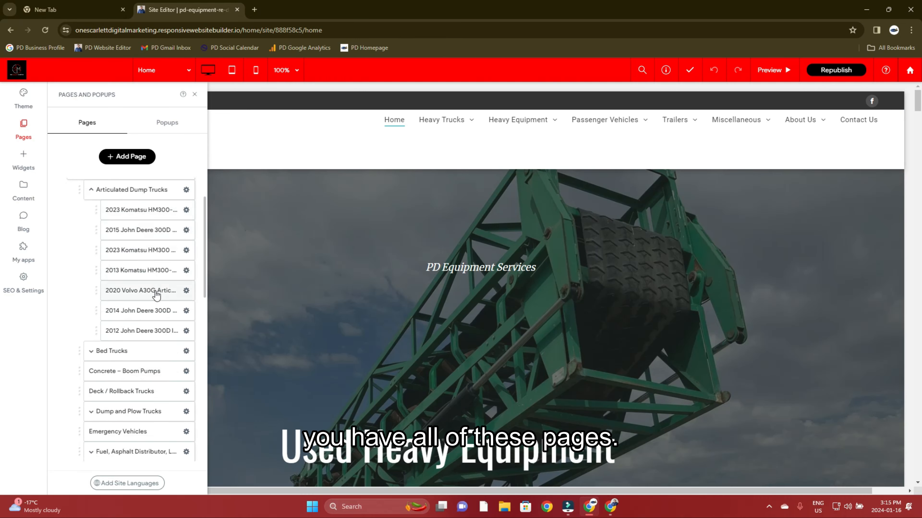
scroll(156, 296, up, 1)
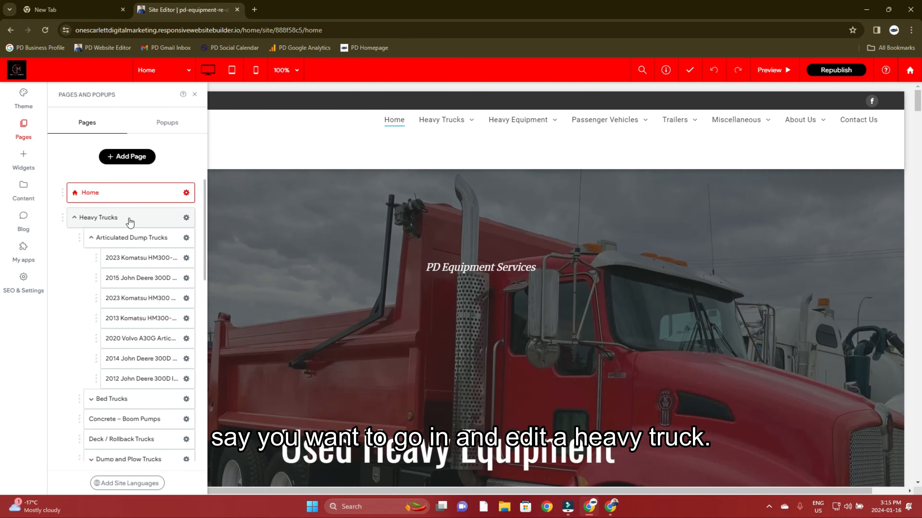
scroll(134, 222, down, 1)
scroll(134, 218, up, 1)
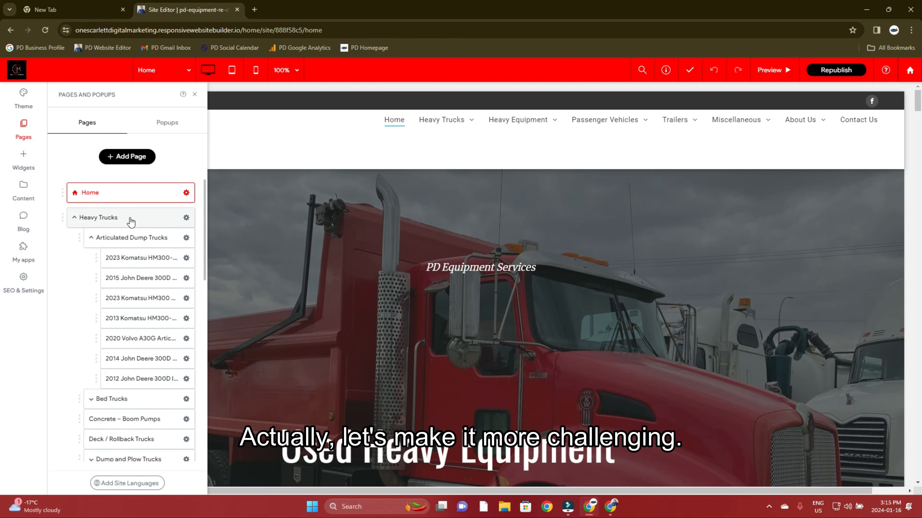
- Open the 2015 Caterpillar 14M Grader page for editing from Motor Graders under Heavy Equipment
scroll(130, 220, down, 3)
scroll(134, 222, down, 5)
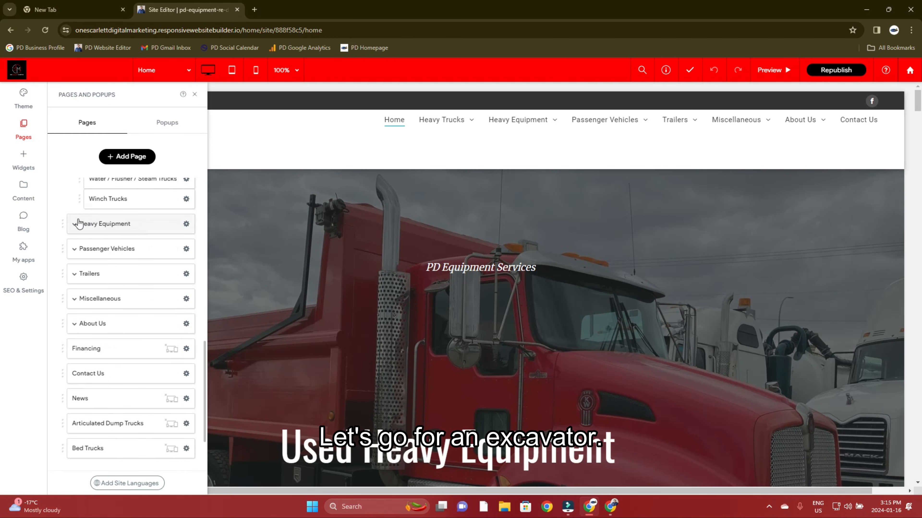
click(74, 226)
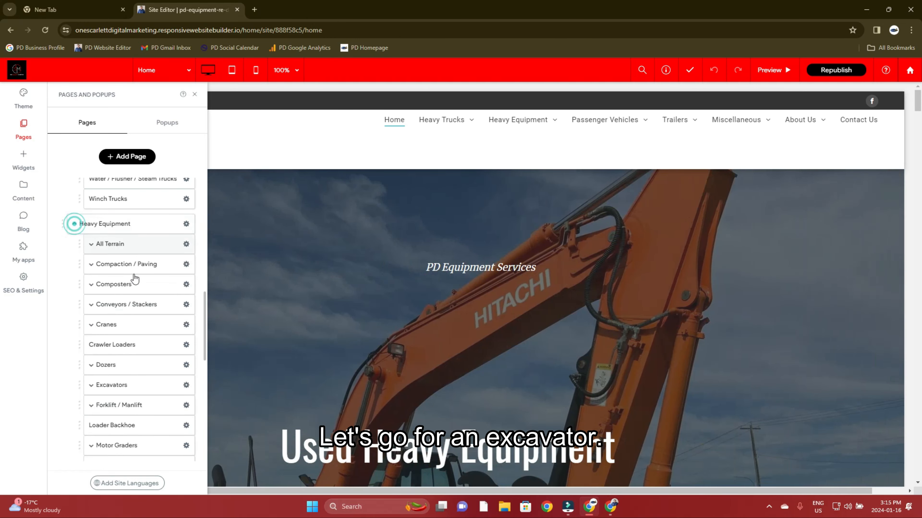
scroll(140, 294, down, 5)
click(91, 303)
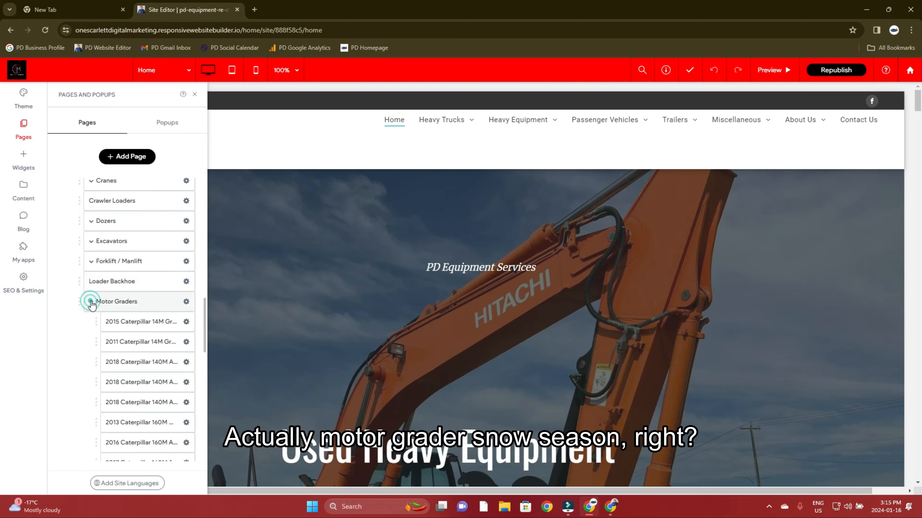
scroll(109, 283, down, 3)
click(142, 226)
- Collapse Motor Graders and re-expand it under Heavy Equipment in the page list to locate the open 2015 Caterpillar 14M Grader page
click(74, 272)
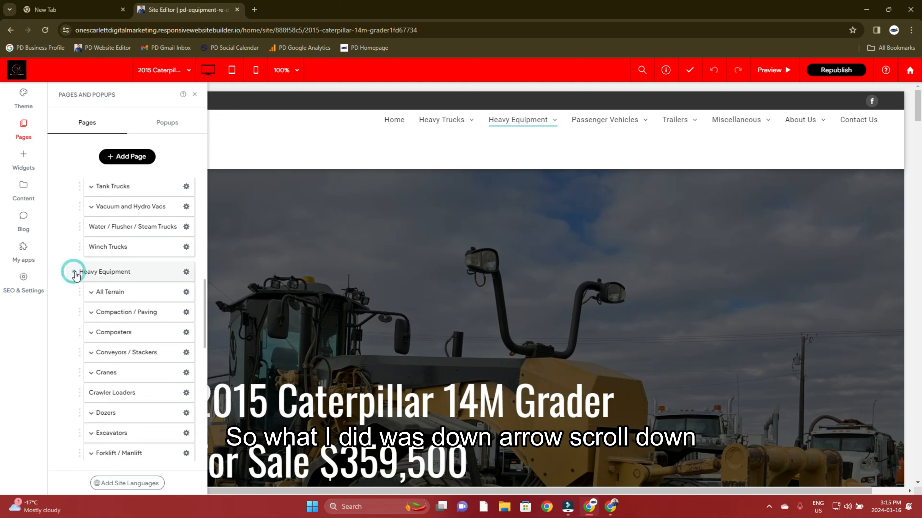
scroll(101, 290, down, 5)
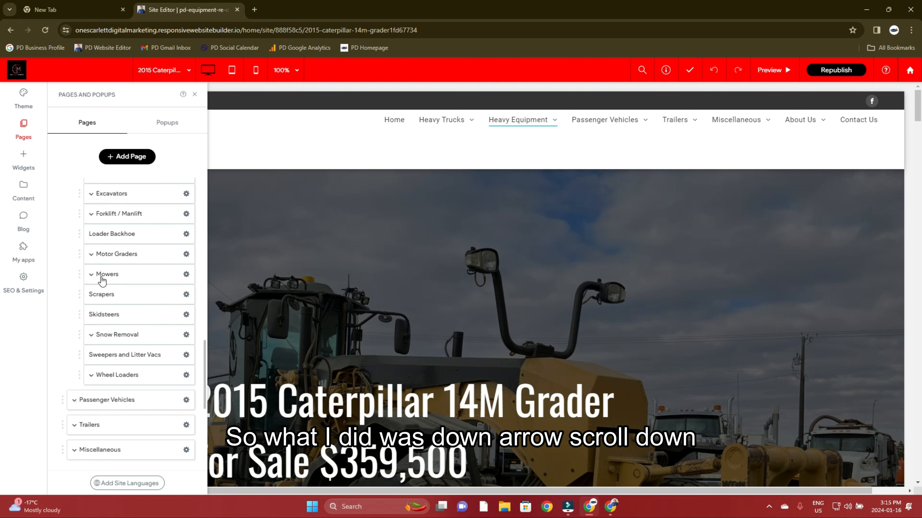
click(91, 302)
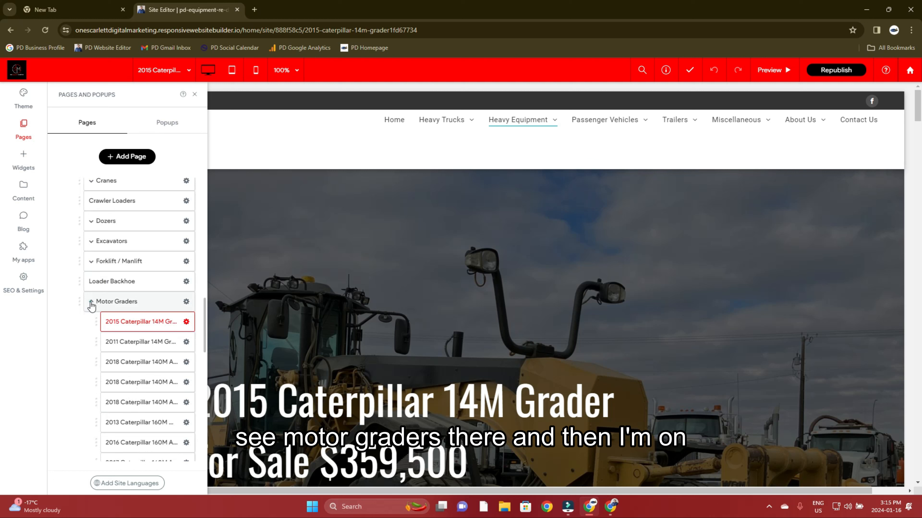
scroll(171, 288, down, 2)
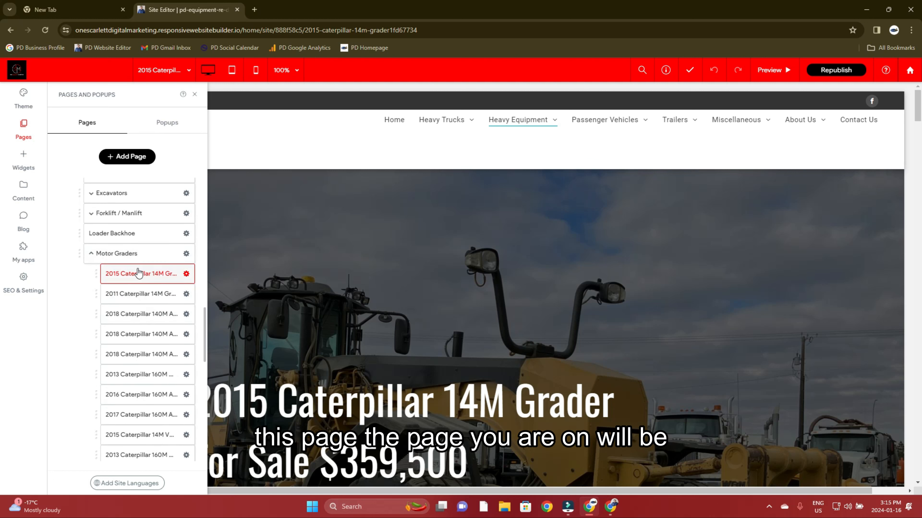
scroll(159, 254, down, 1)
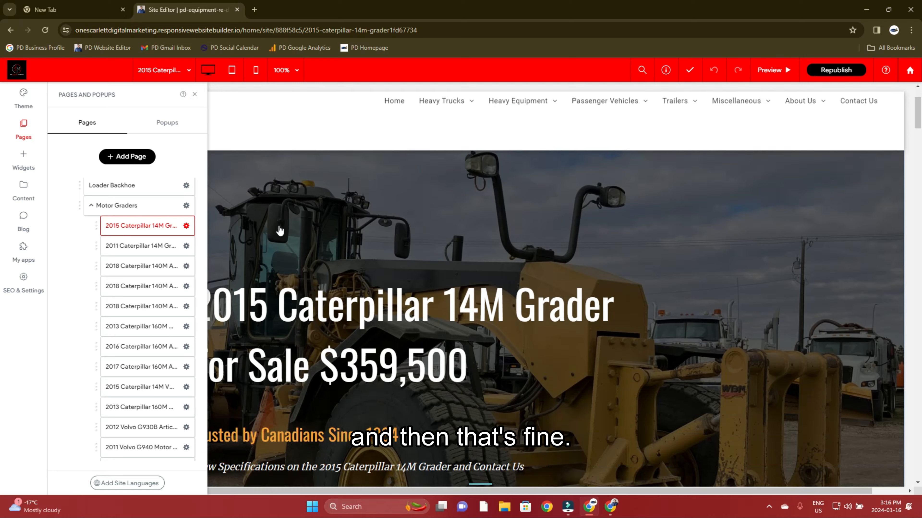
- Close and reopen the page list twice to show how to get back to it, finishing with it closed
click(194, 95)
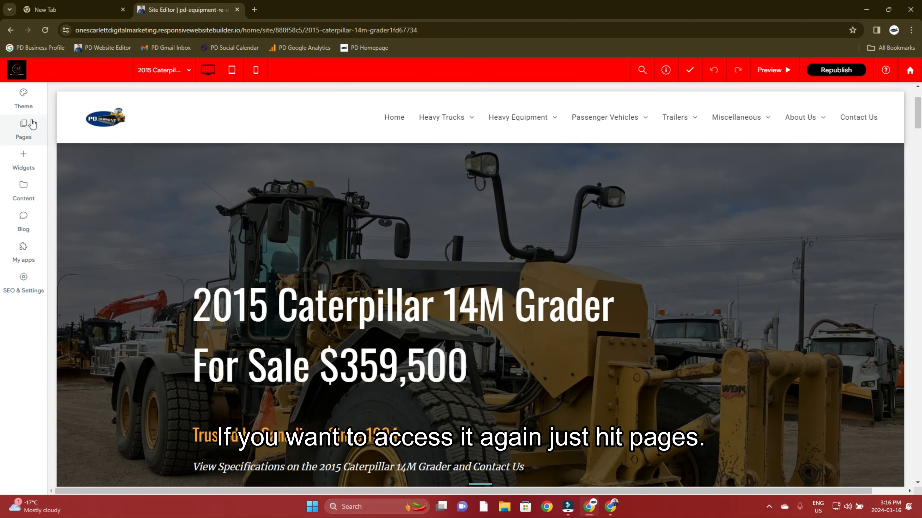
click(29, 128)
scroll(139, 243, down, 10)
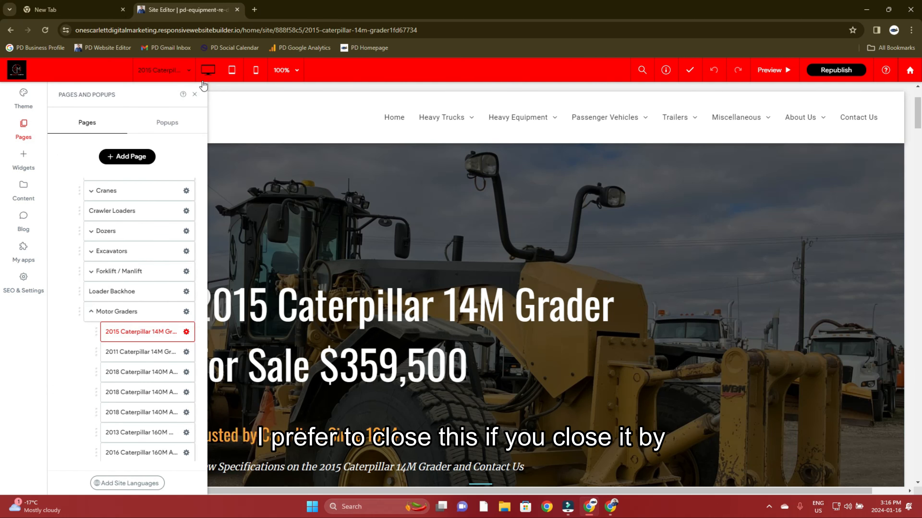
click(195, 95)
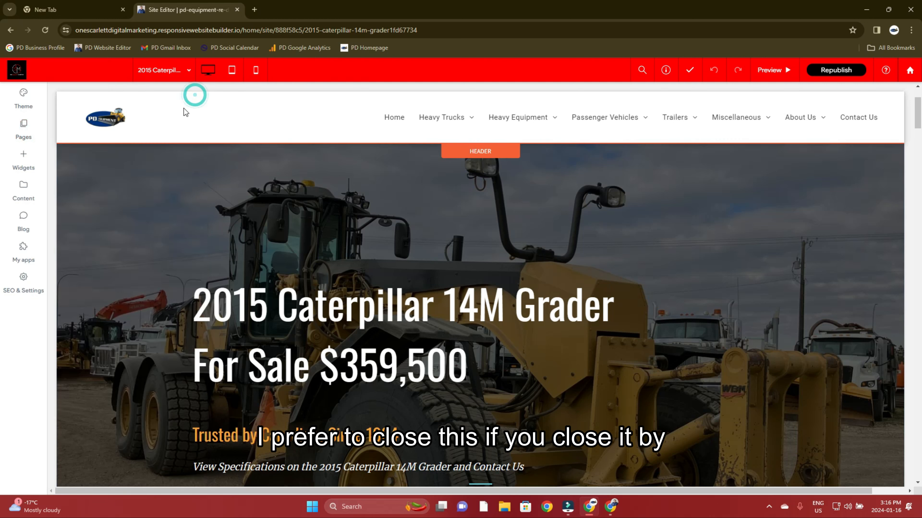
click(14, 127)
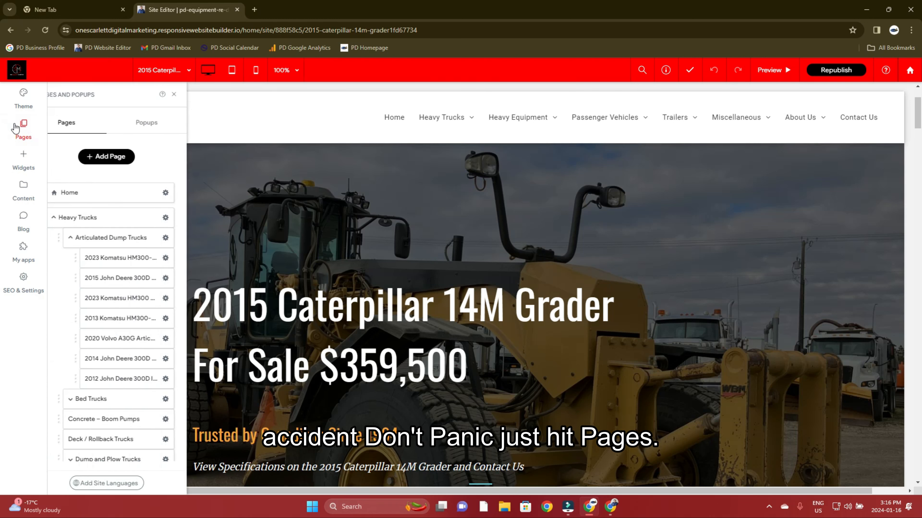
scroll(120, 247, down, 5)
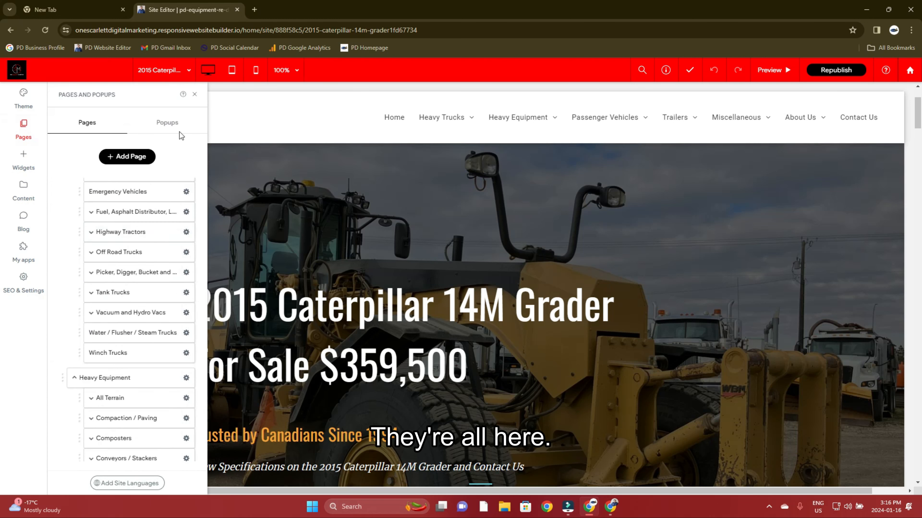
click(194, 95)
- Open the HTML content of the hero block containing the grader's title and price, and close it without editing
scroll(675, 263, down, 3)
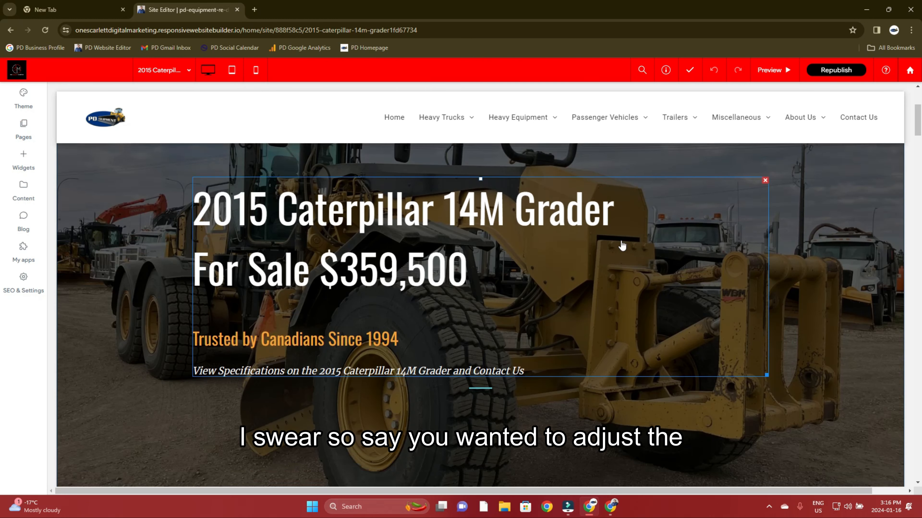
scroll(574, 350, up, 3)
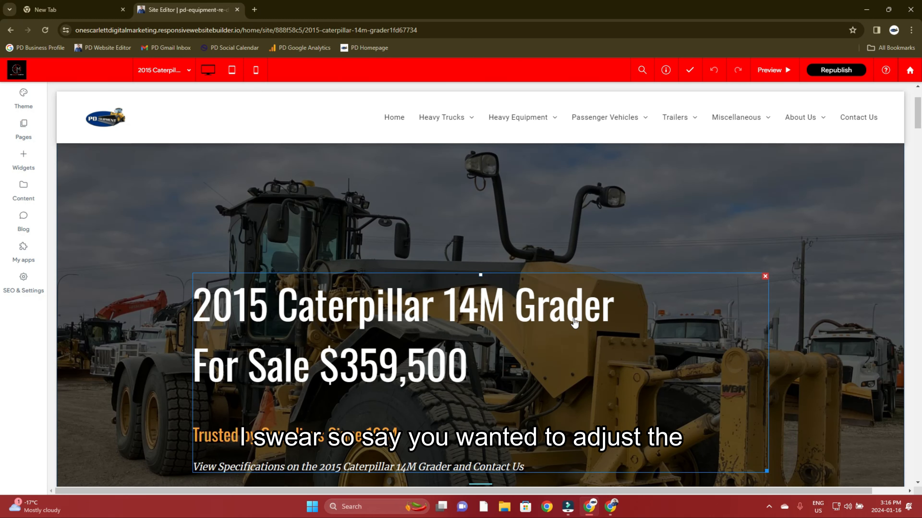
scroll(573, 322, down, 2)
click(486, 293)
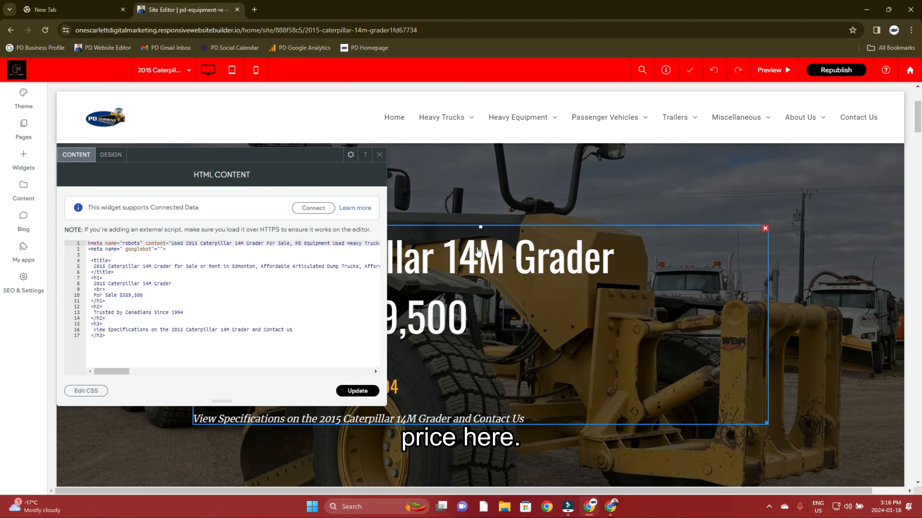
click(379, 155)
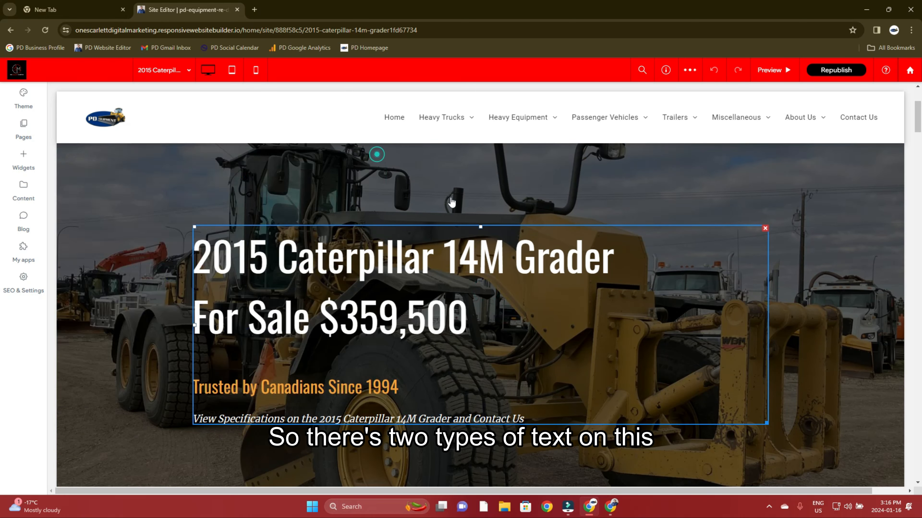
- Compare the hero block with the rest of the page and inspect its HTML code once more, leaving it unedited
scroll(450, 260, down, 6)
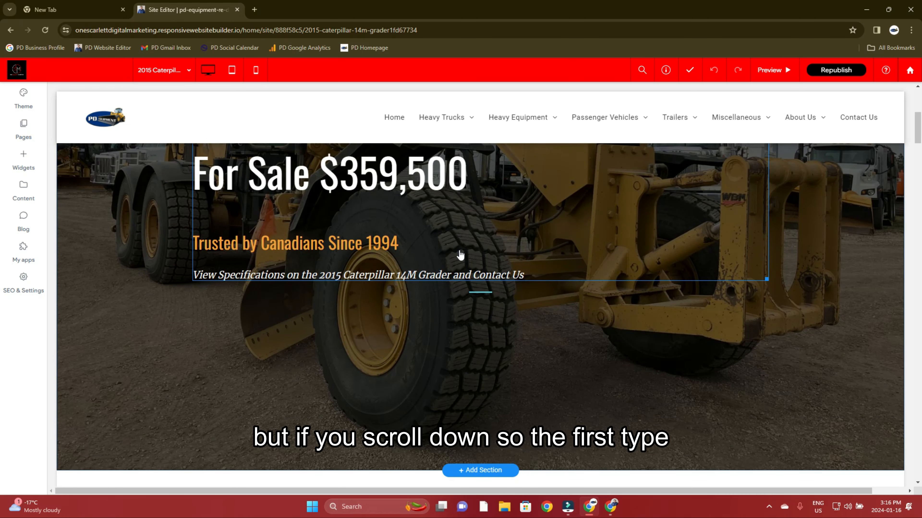
scroll(461, 257, down, 12)
scroll(467, 251, up, 12)
scroll(468, 237, up, 2)
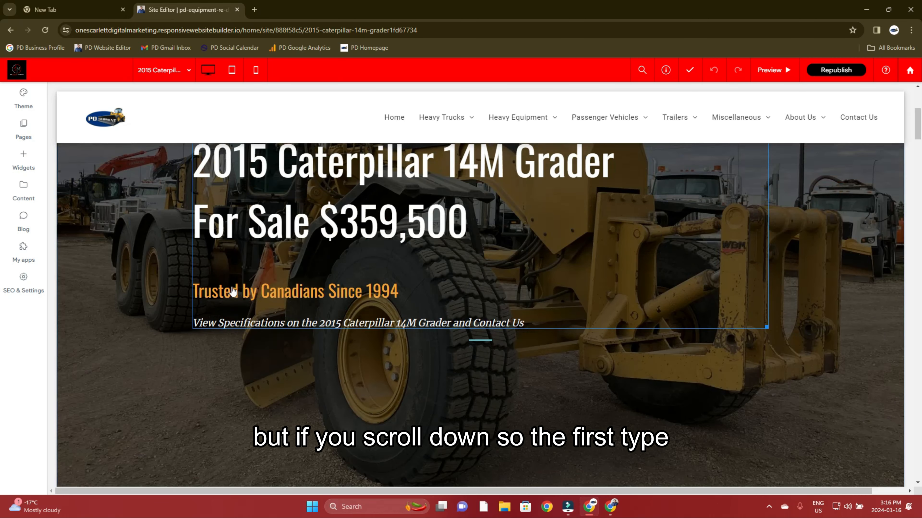
click(467, 240)
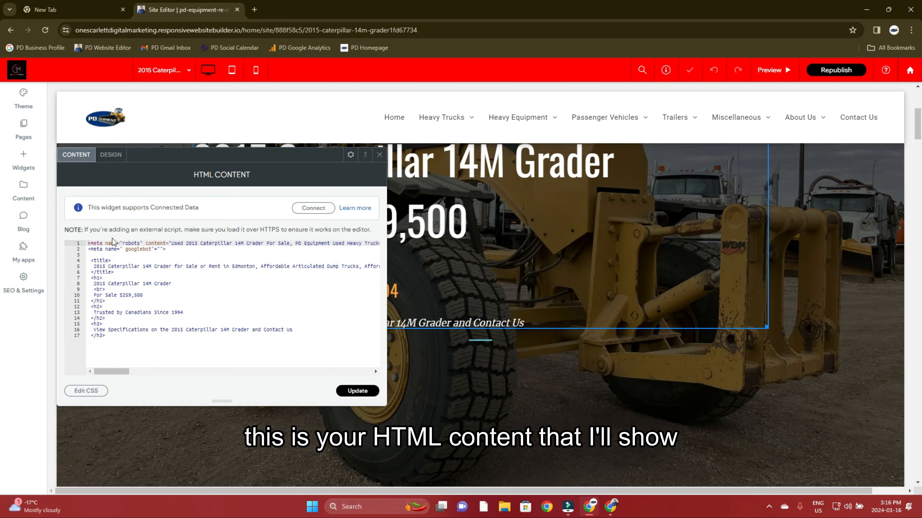
click(379, 155)
- Open the Unit Specifications bullet list for text editing, confirm it without changes and dismiss the row design settings
scroll(497, 281, down, 10)
scroll(503, 285, down, 15)
click(268, 215)
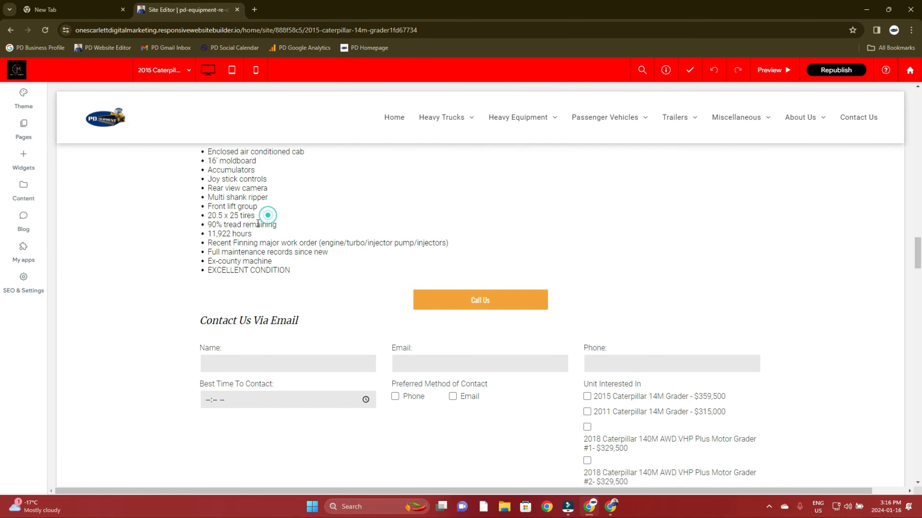
click(268, 268)
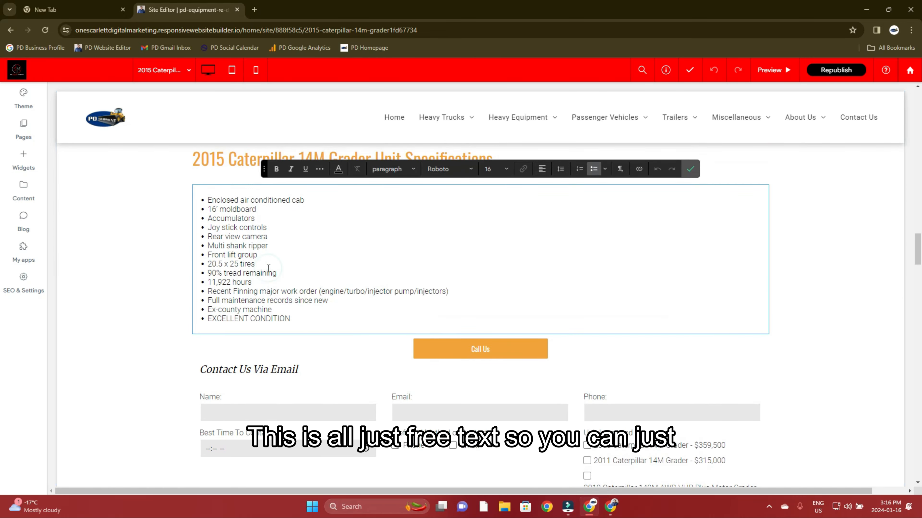
click(689, 169)
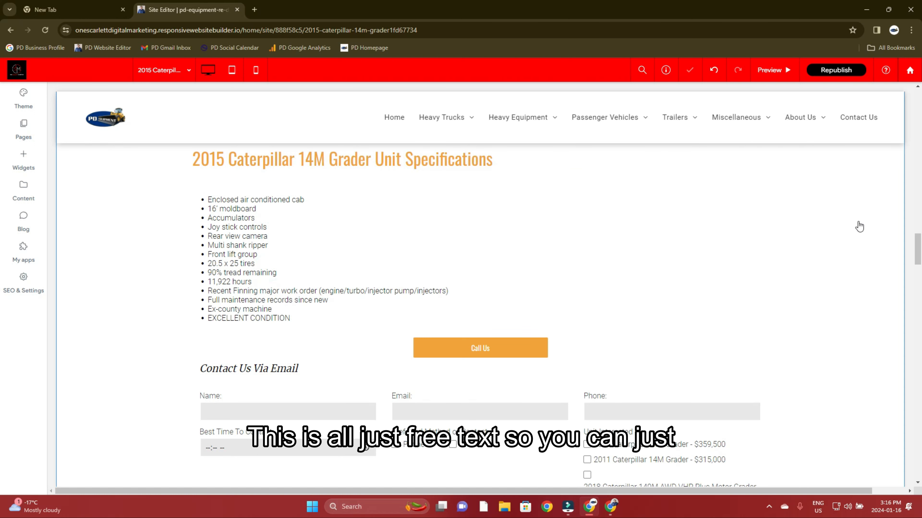
click(856, 221)
click(214, 155)
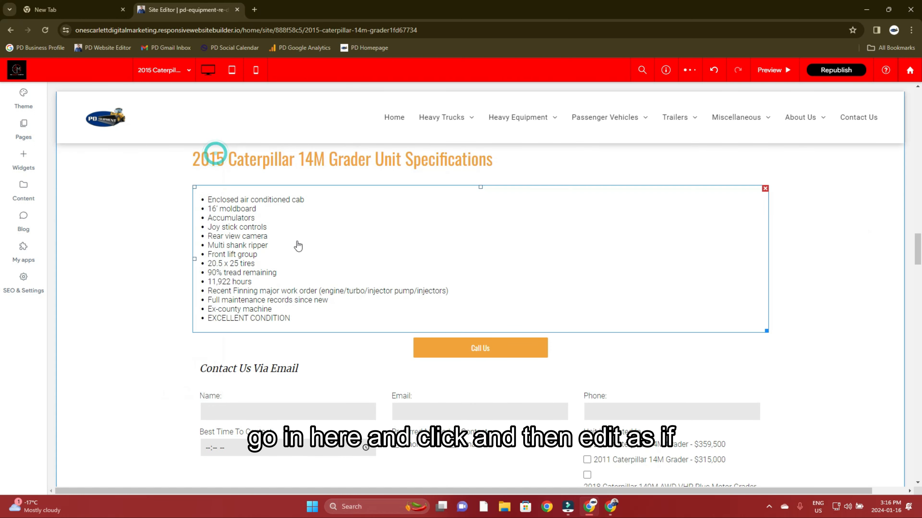
- Place the text cursor after "Multi shank ripper" in the specifications list, confirm the text and leave the text box
click(295, 241)
click(272, 247)
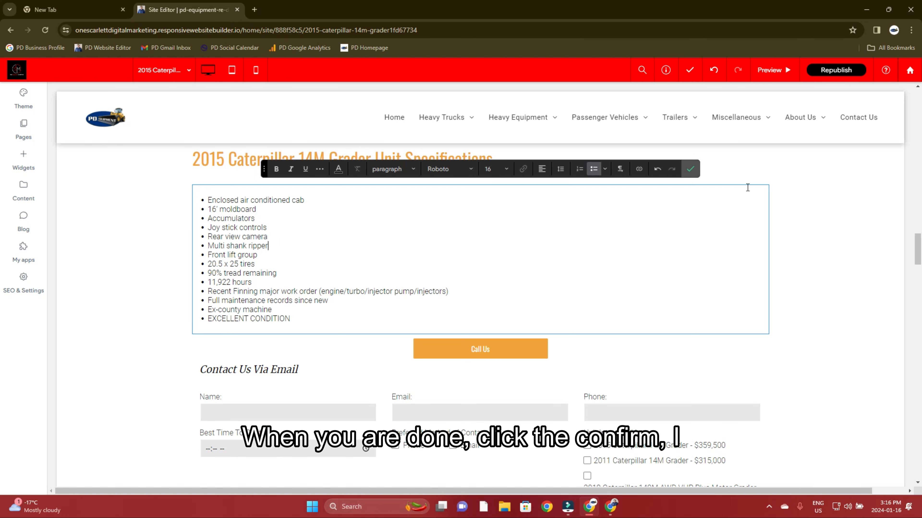
click(693, 170)
click(859, 238)
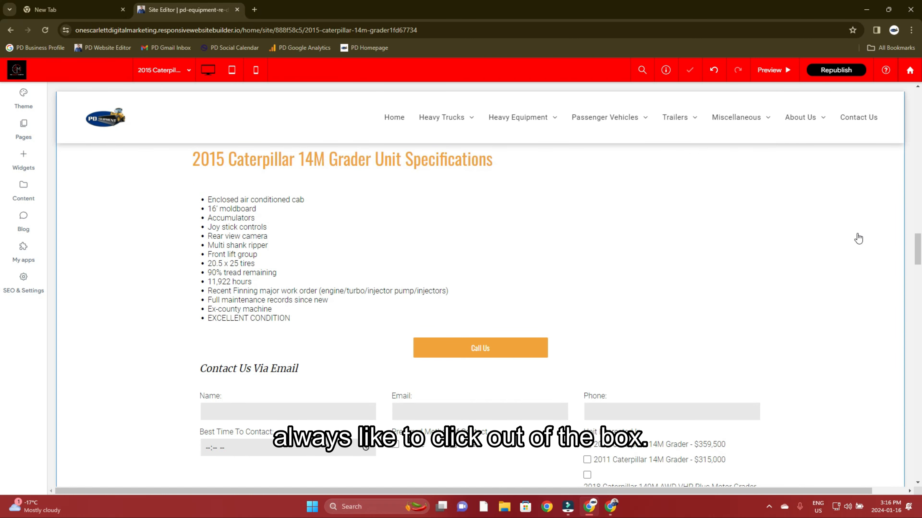
click(858, 239)
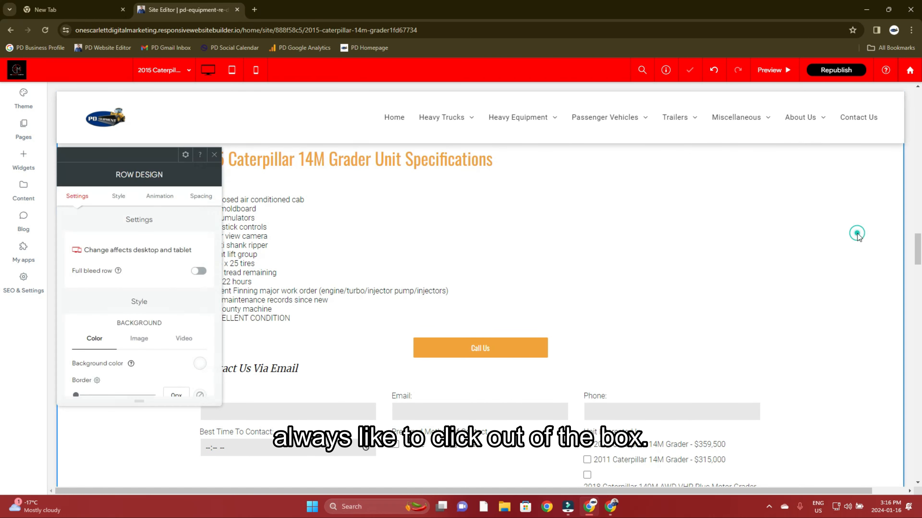
click(212, 156)
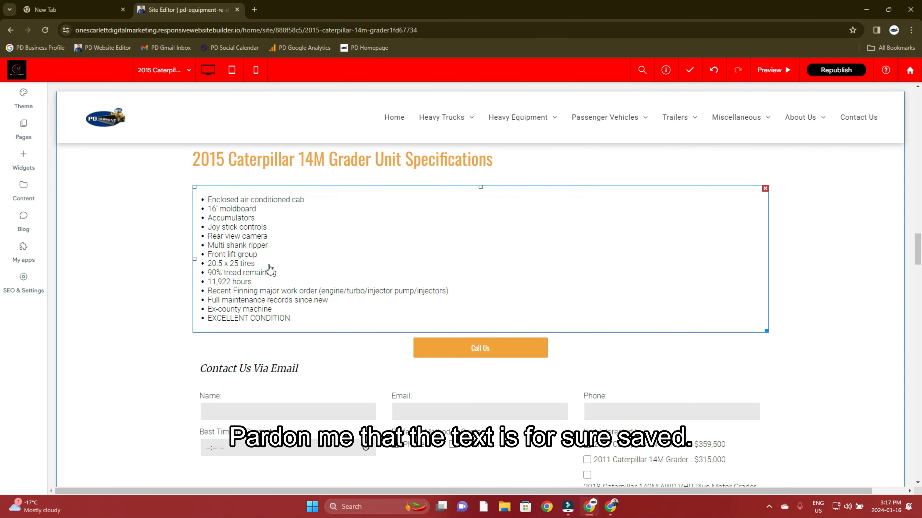
- Preview the grader page and check its specifications, email contact form, related motor grader listings and photo gallery
scroll(703, 262, up, 1)
scroll(702, 262, down, 5)
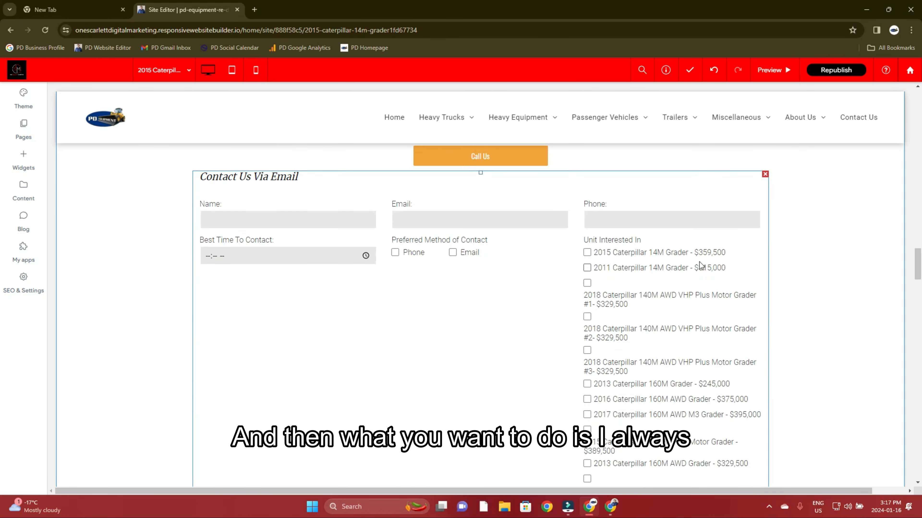
scroll(703, 262, up, 9)
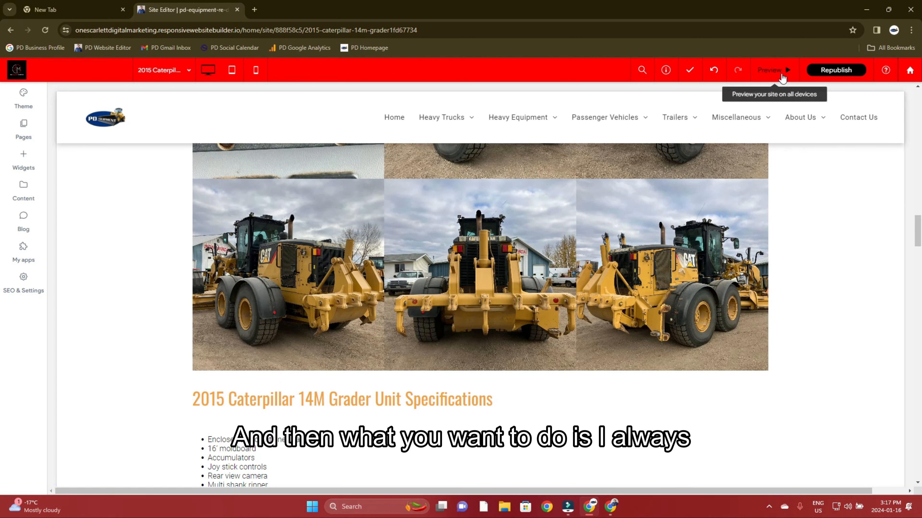
click(780, 73)
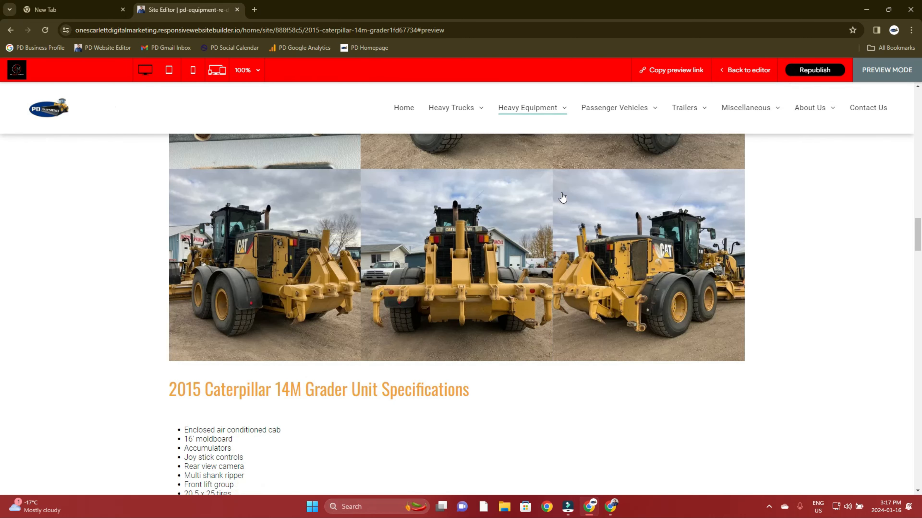
scroll(441, 302, down, 5)
scroll(197, 202, down, 12)
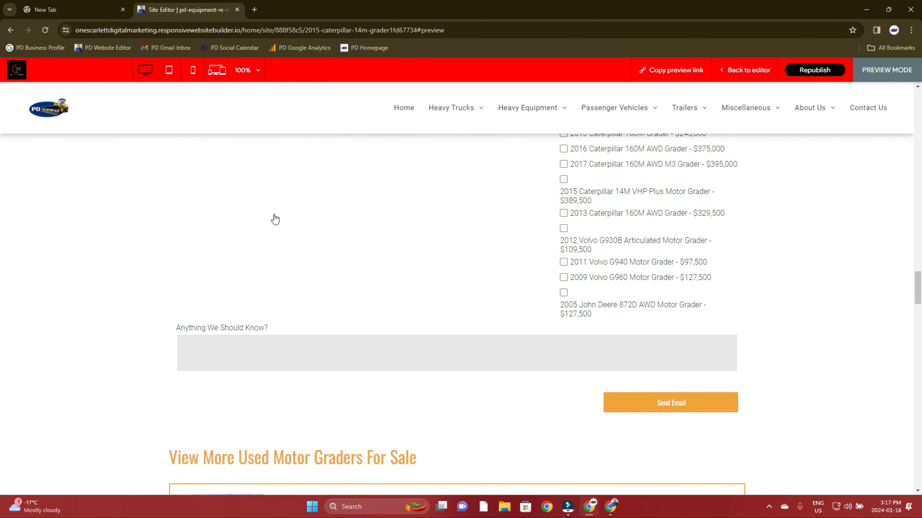
scroll(646, 188, up, 4)
scroll(650, 203, down, 3)
scroll(457, 299, down, 10)
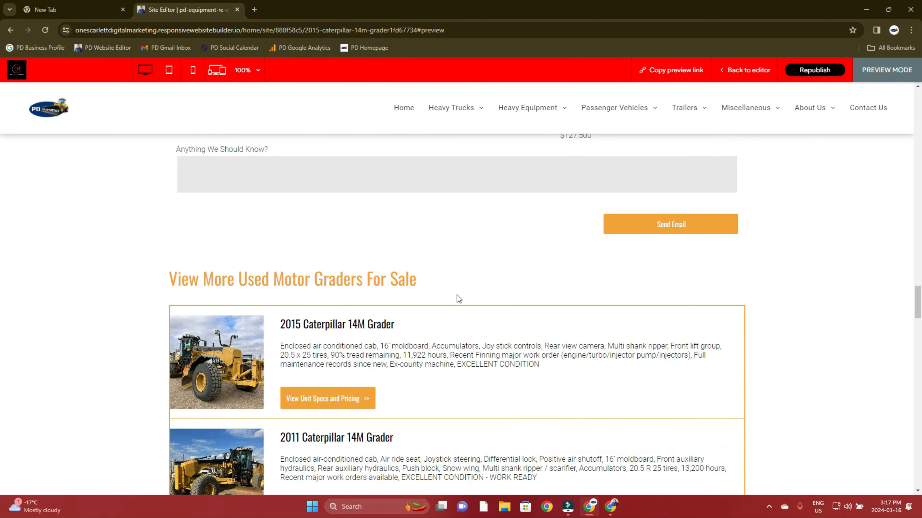
scroll(403, 305, up, 15)
scroll(573, 230, up, 10)
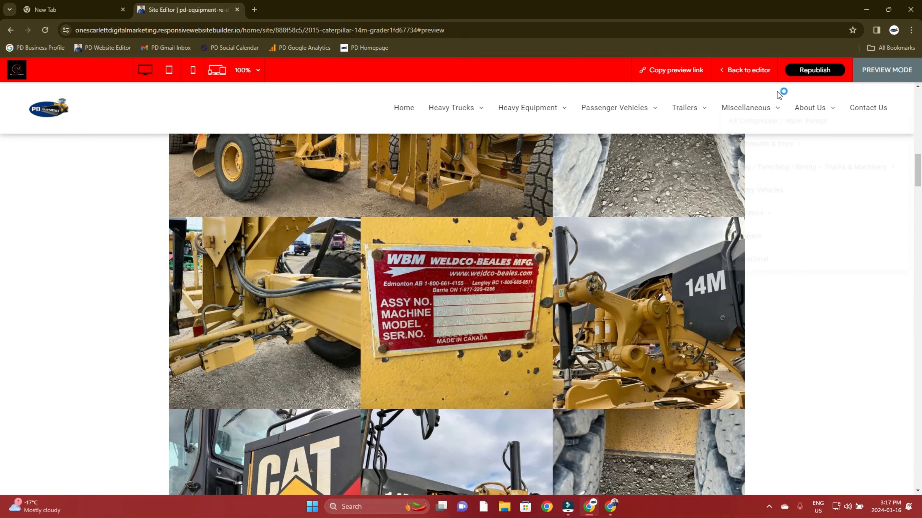
scroll(642, 282, down, 5)
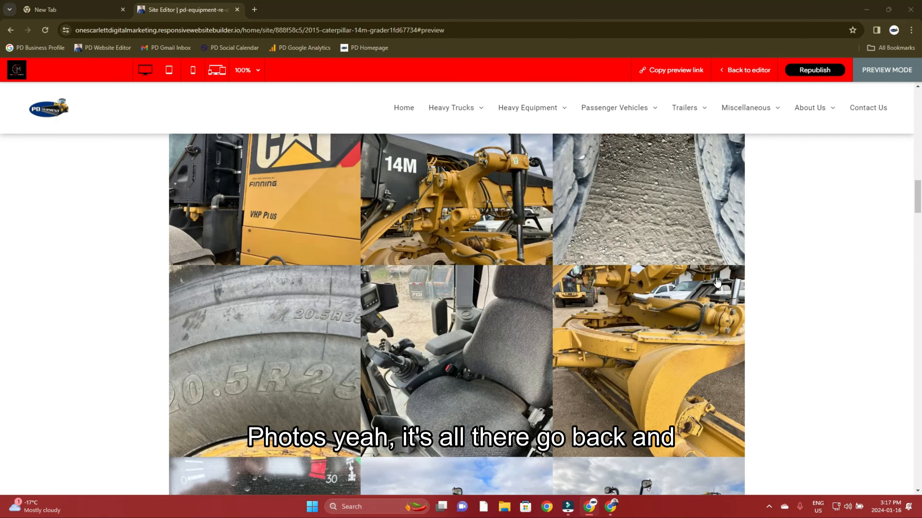
- Return from the preview to the editor without republishing and go back to the grader page's hero section
click(759, 72)
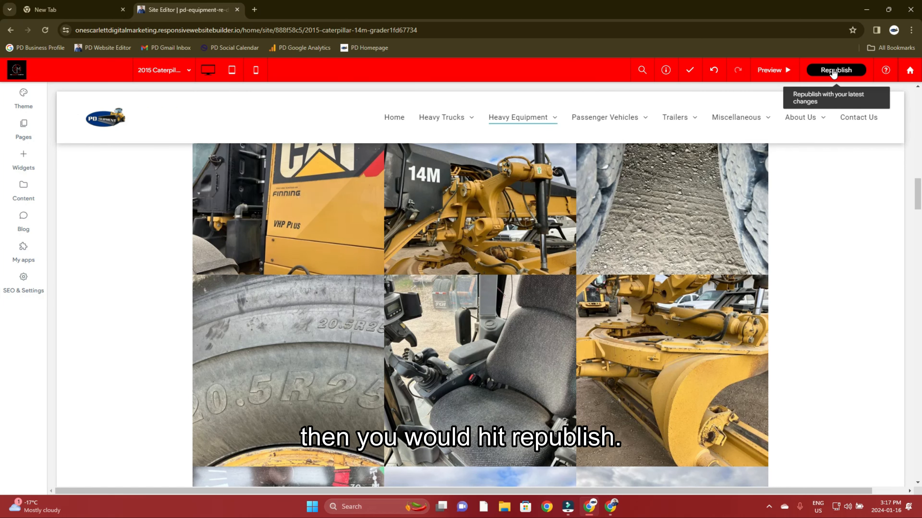
scroll(694, 278, down, 10)
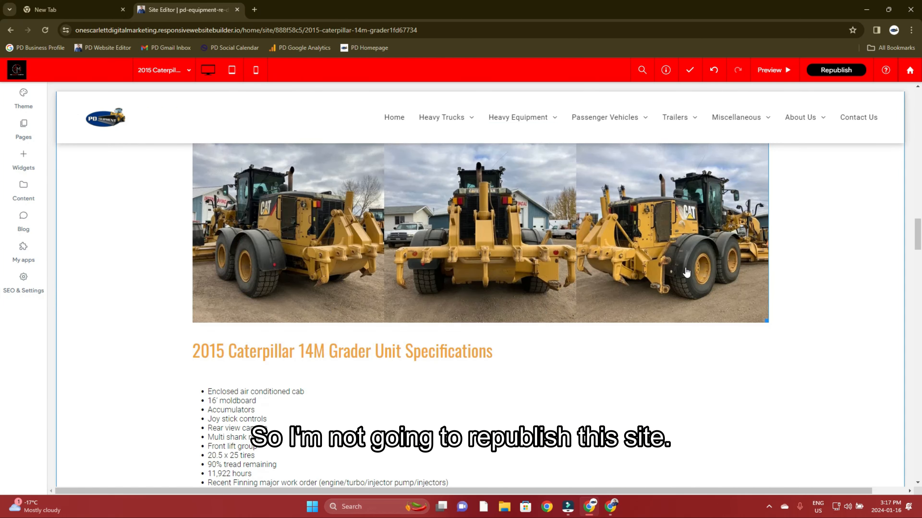
scroll(720, 266, up, 12)
scroll(719, 266, up, 10)
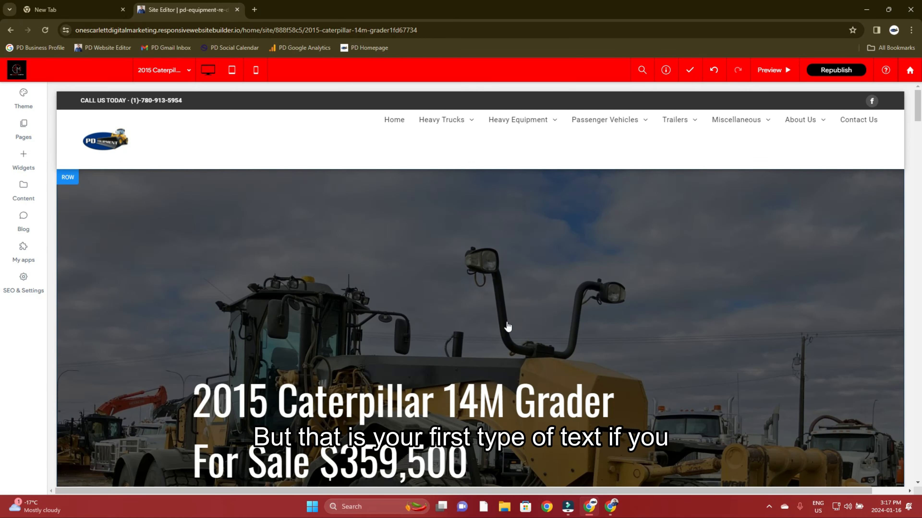
- Open the HTML content of the hero heading block on the 2015 Caterpillar 14M Grader page
scroll(522, 407, down, 5)
scroll(521, 408, down, 12)
scroll(517, 405, up, 10)
scroll(519, 404, up, 10)
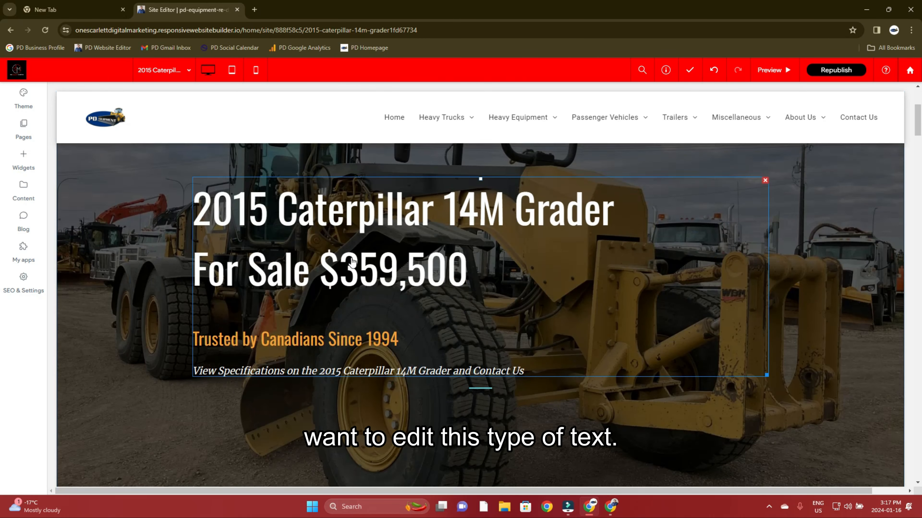
click(349, 258)
click(144, 272)
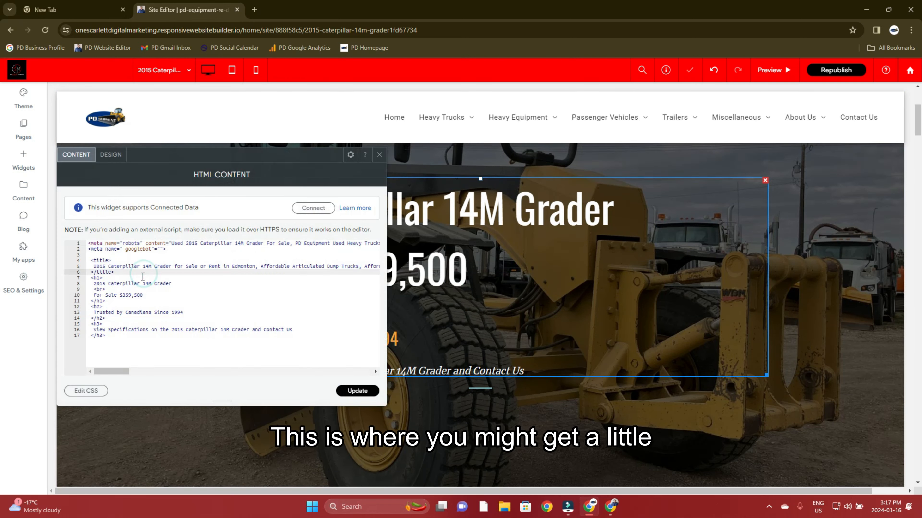
right_click(142, 280)
key(Escape)
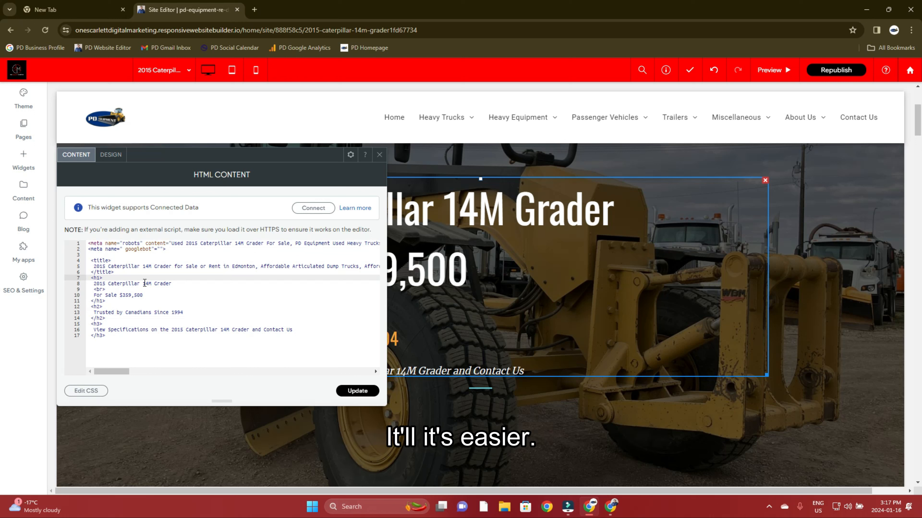
- Examine the heading's HTML tags, title text and price line, and close the HTML content without changes
drag(90, 272, 117, 278)
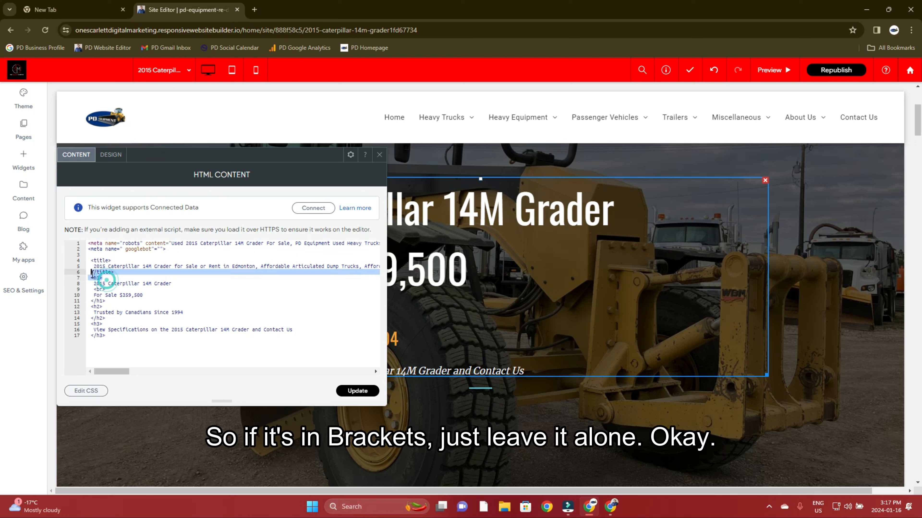
click(130, 279)
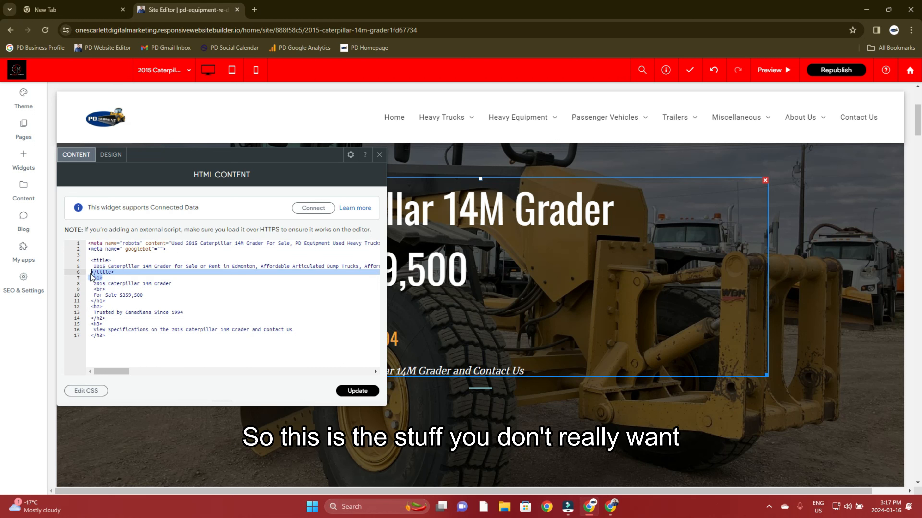
double_click(112, 282)
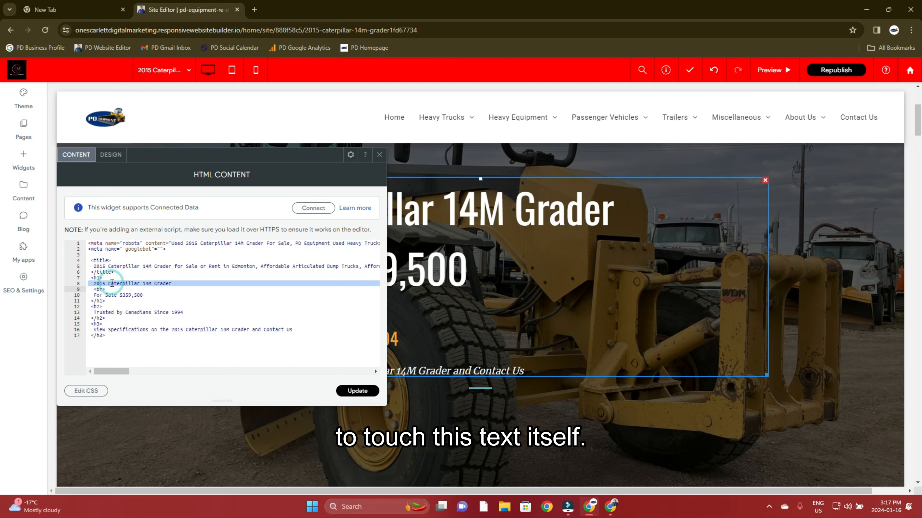
click(114, 284)
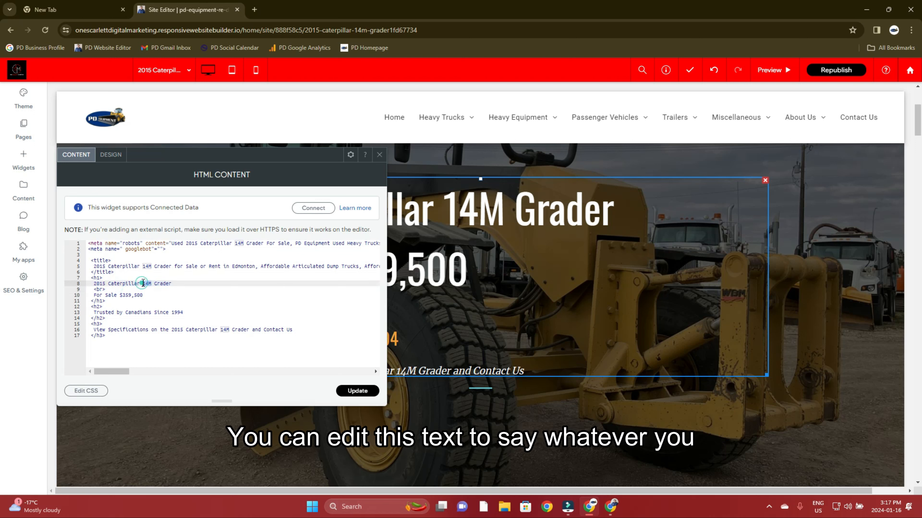
click(173, 283)
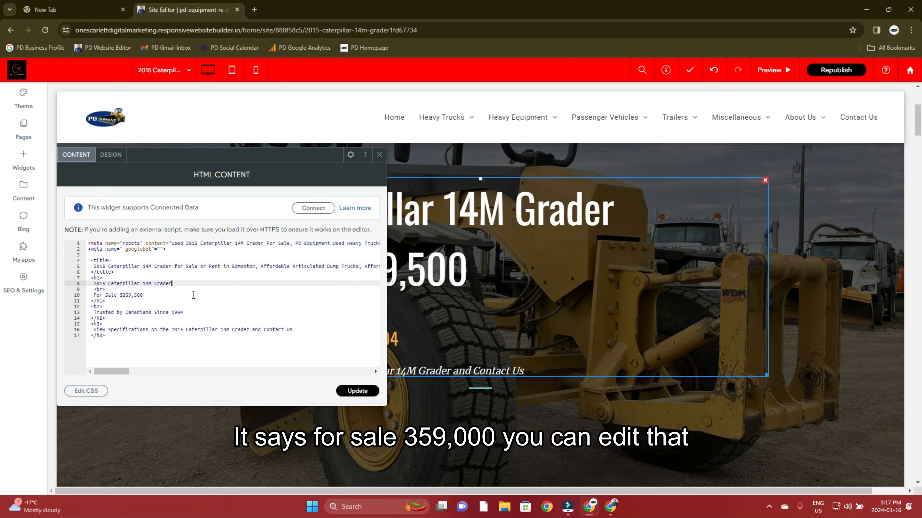
click(148, 295)
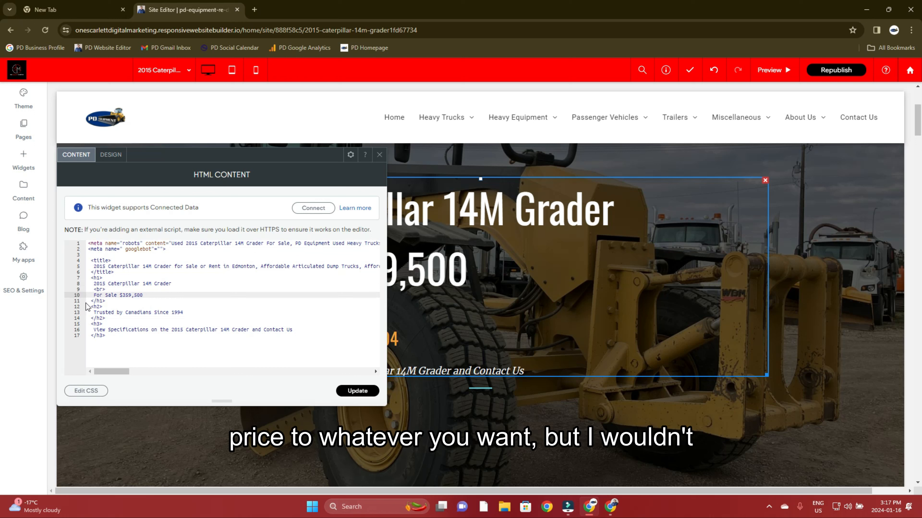
click(95, 301)
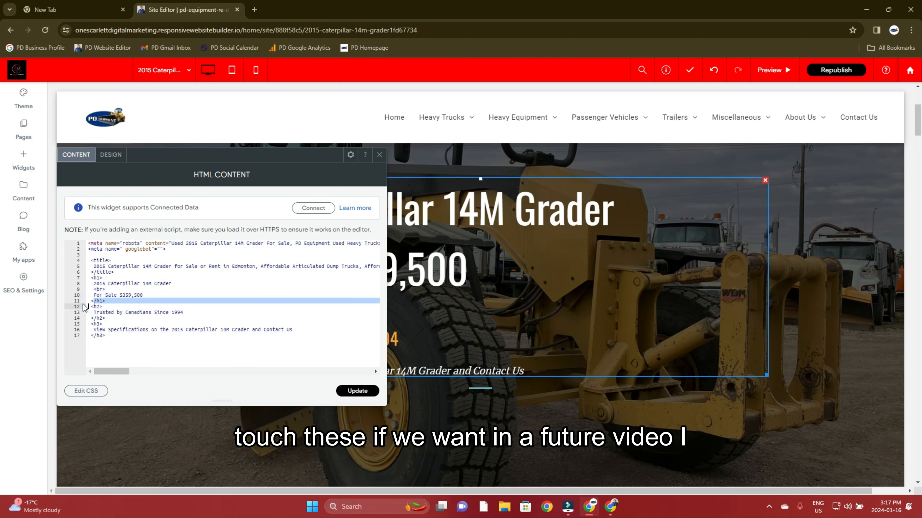
click(107, 302)
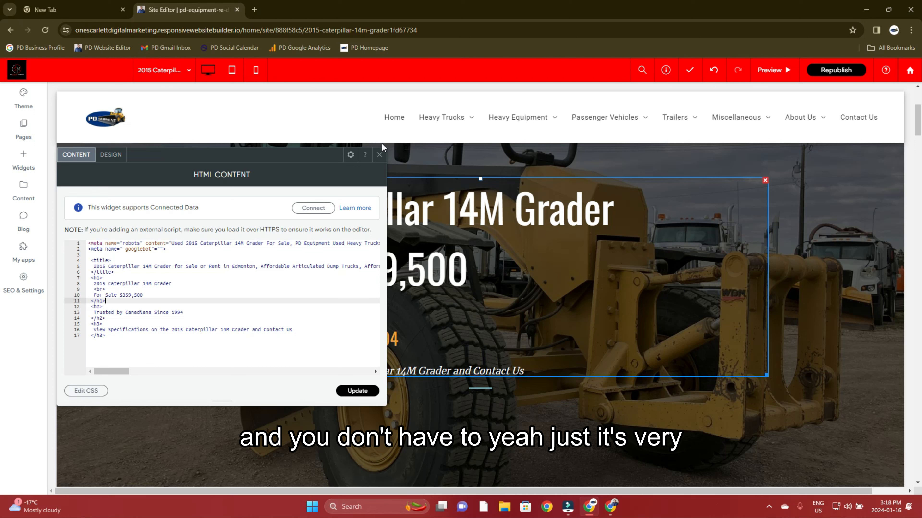
click(379, 155)
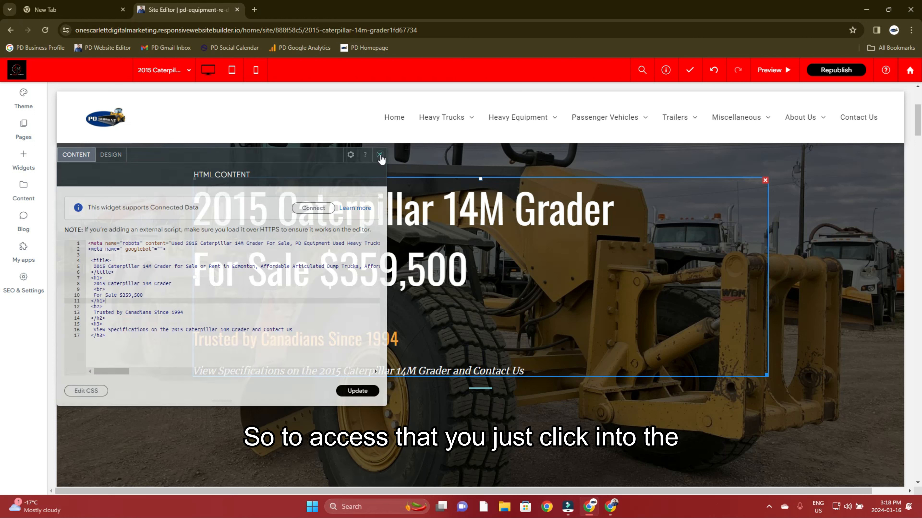
- Change the hero heading's h1 text to "2015 Caterpillar 14M Grader 2" in its HTML, update it and close the editor
click(346, 248)
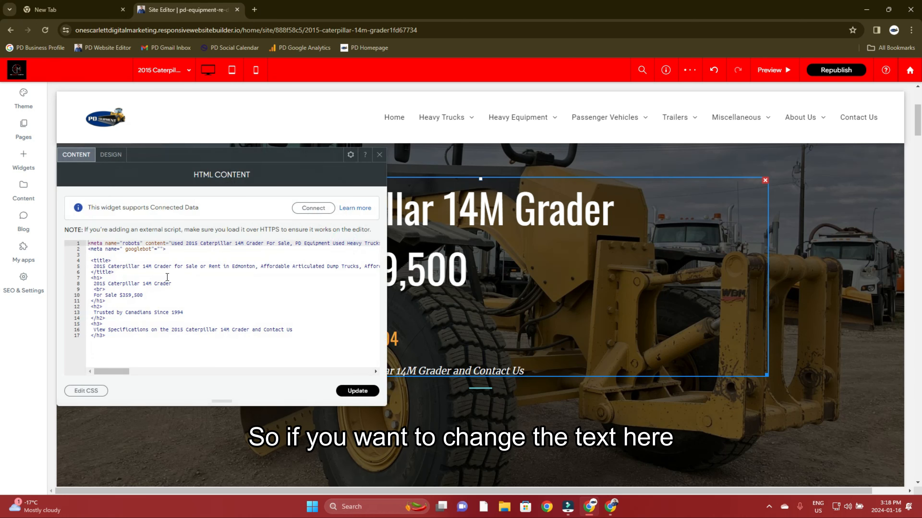
click(185, 283)
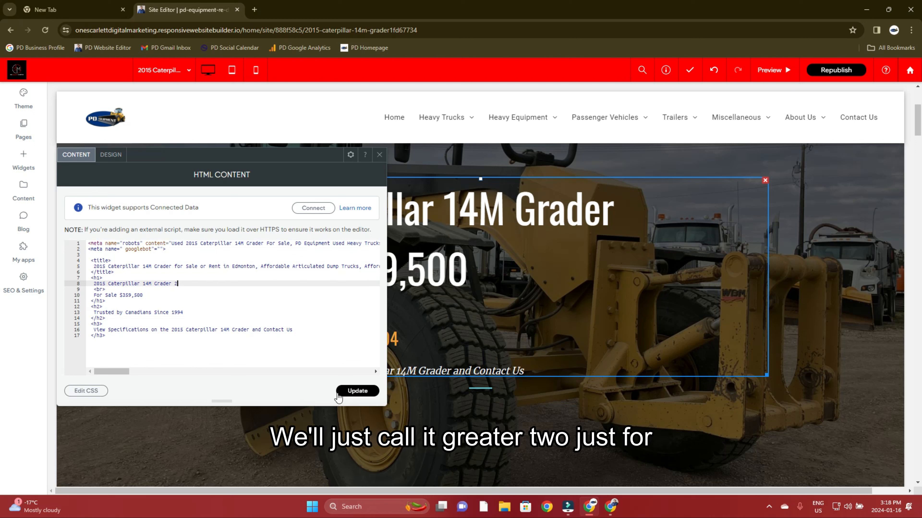
click(356, 392)
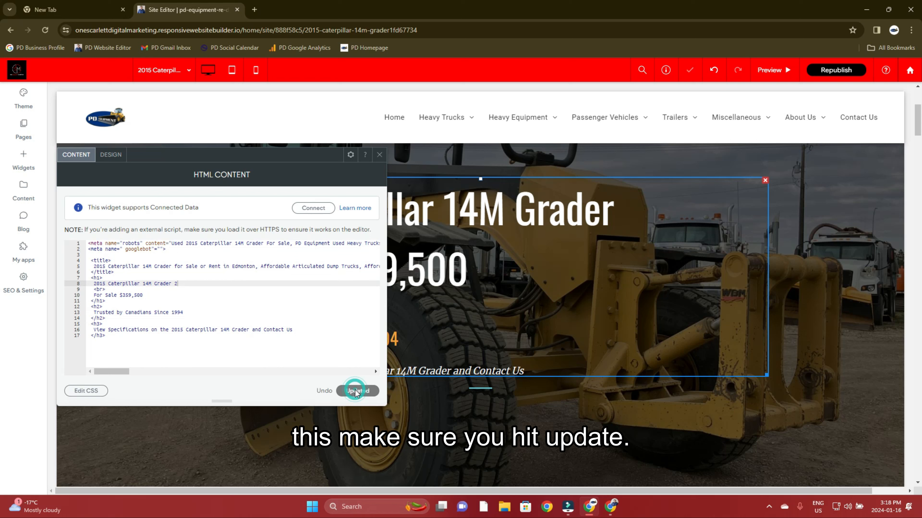
click(379, 155)
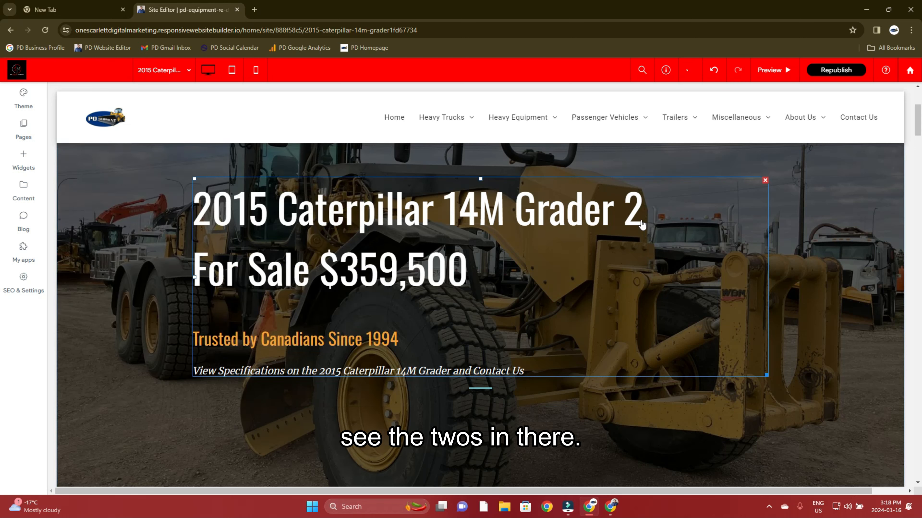
- Remove the added "2" from the hero heading's HTML, update the block and close the editor
double_click(633, 226)
click(186, 283)
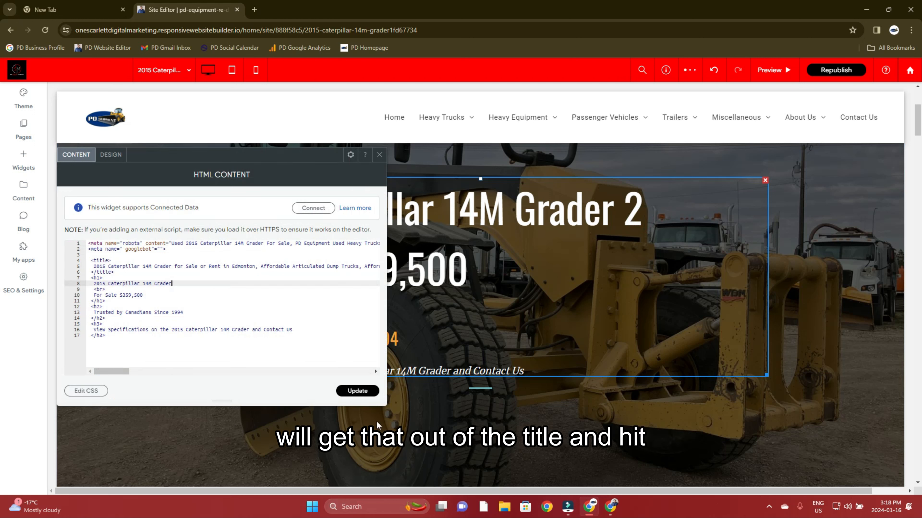
click(357, 391)
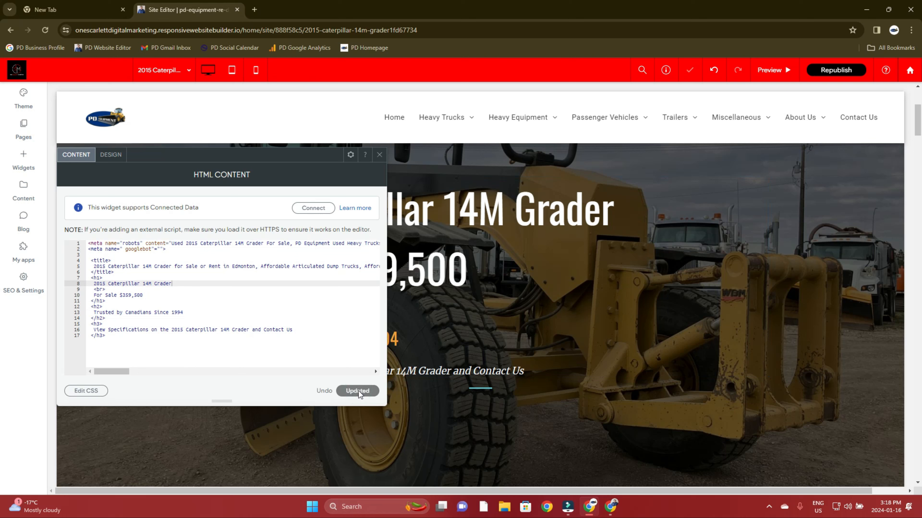
click(379, 156)
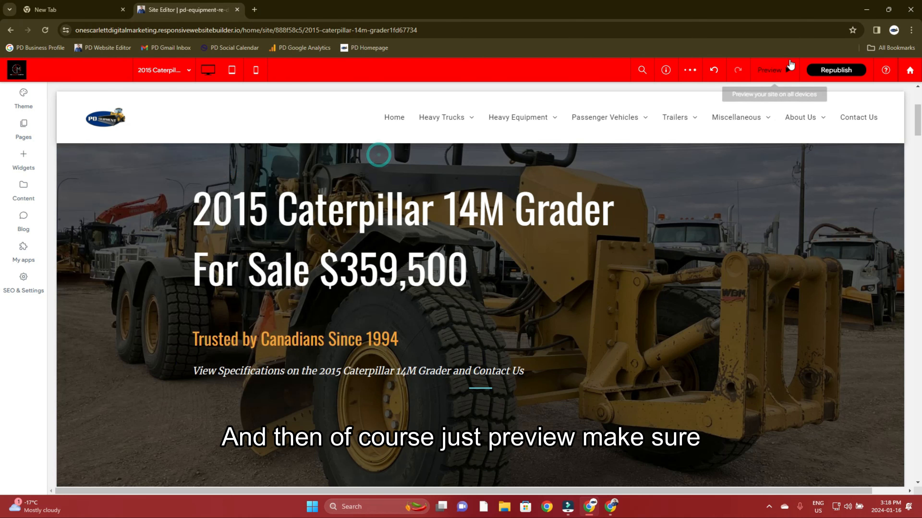
- Preview the grader page to check the hero heading and return to the editor
click(785, 69)
scroll(460, 211, down, 2)
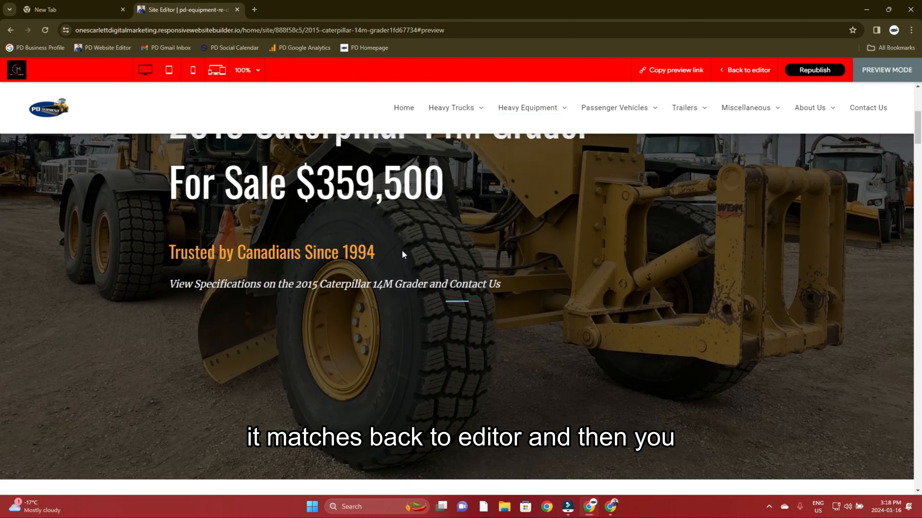
scroll(483, 229, up, 2)
click(756, 71)
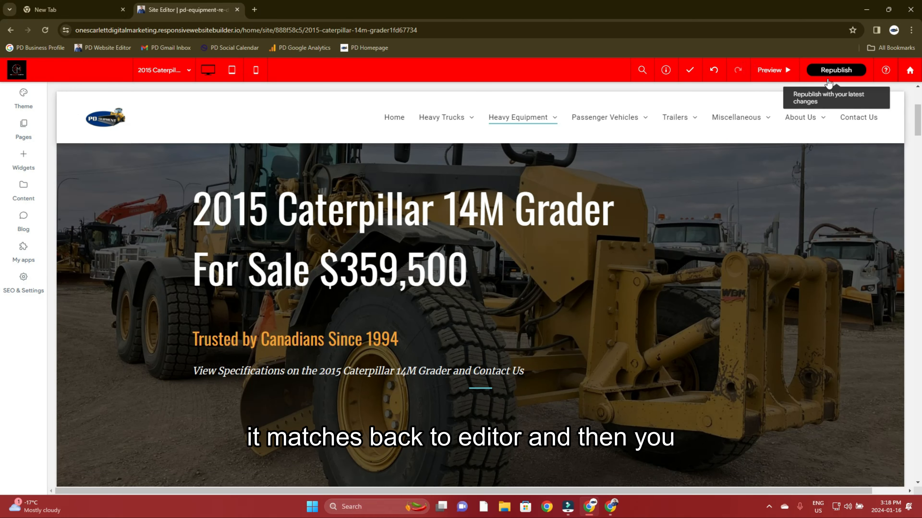
scroll(541, 385, down, 4)
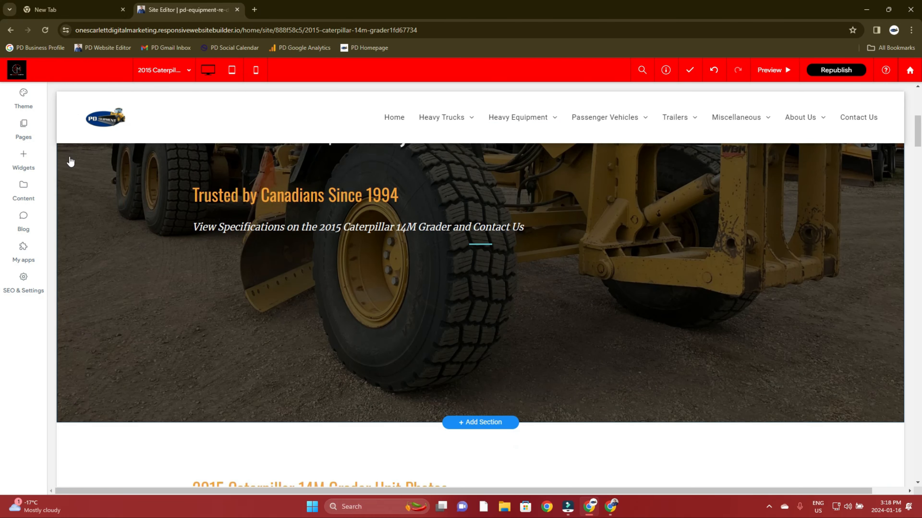
click(39, 136)
scroll(126, 345, down, 8)
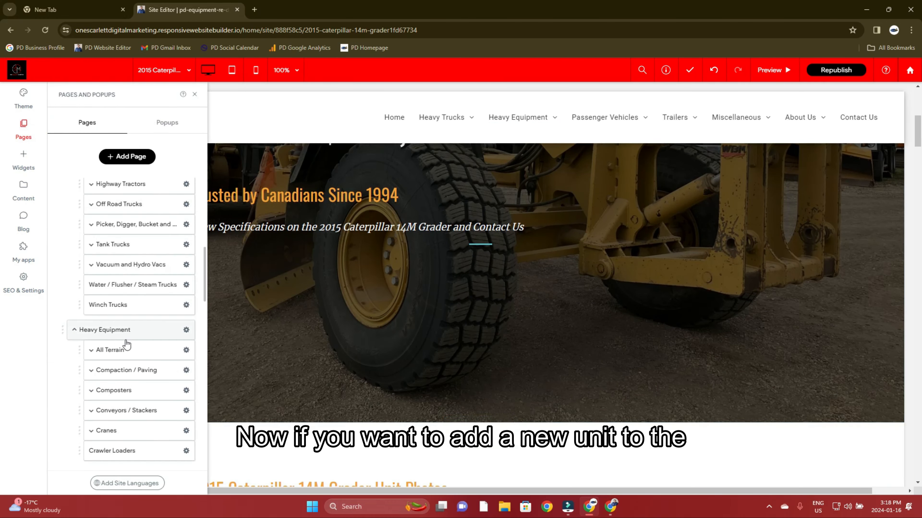
scroll(127, 345, down, 10)
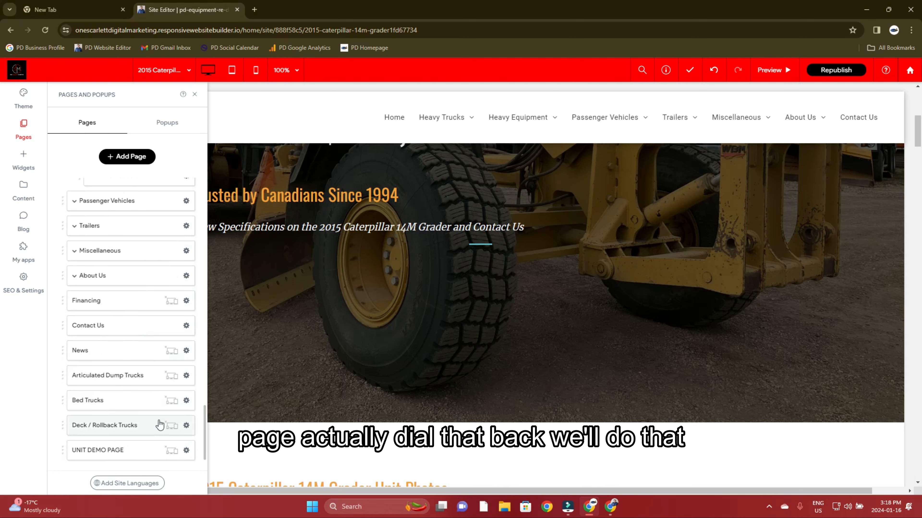
scroll(152, 417, up, 5)
click(194, 95)
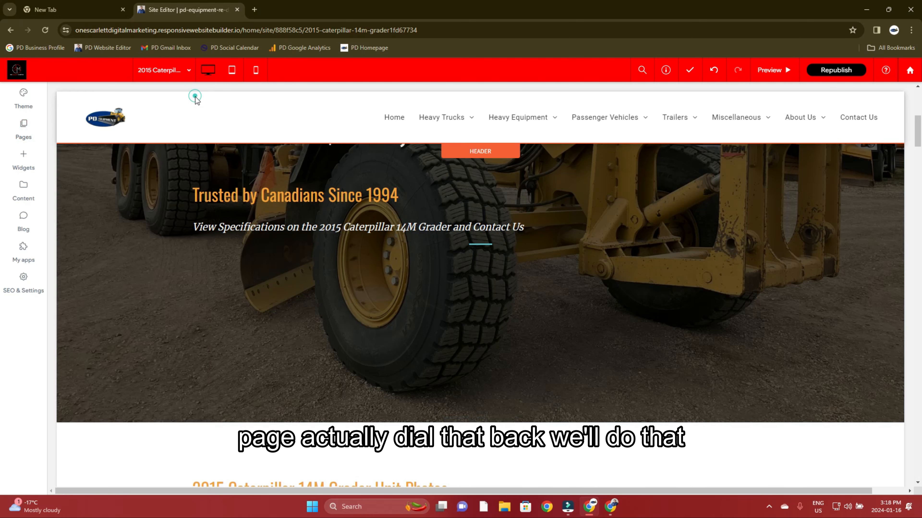
- Open the content settings of the grader's unit photo gallery and look through its images
scroll(405, 305, down, 3)
scroll(381, 261, down, 3)
scroll(365, 239, down, 3)
click(406, 316)
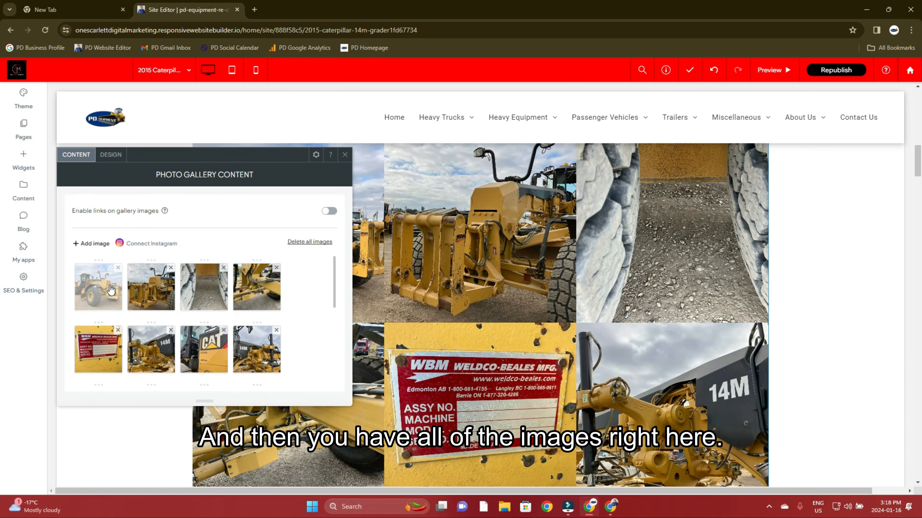
scroll(111, 290, down, 5)
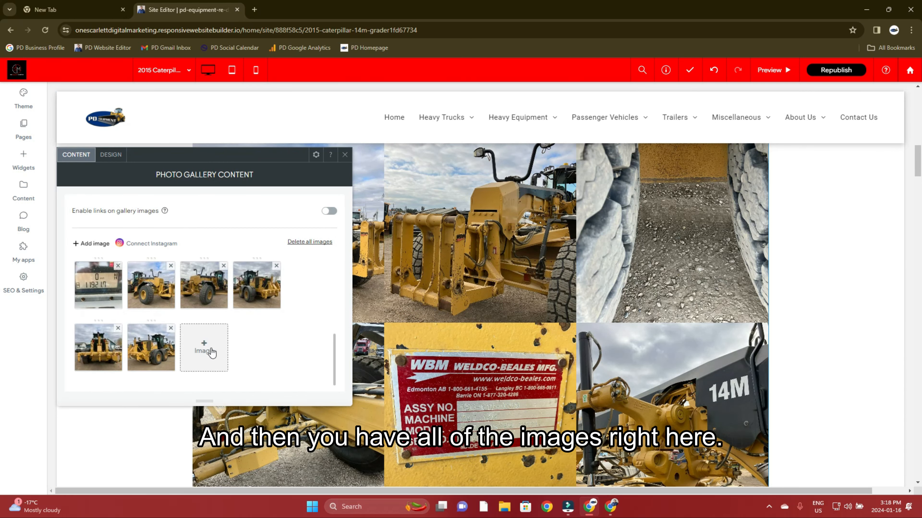
- Open the full image picker for the gallery, search the site images for "2015 fre" and close it without selecting any
click(212, 352)
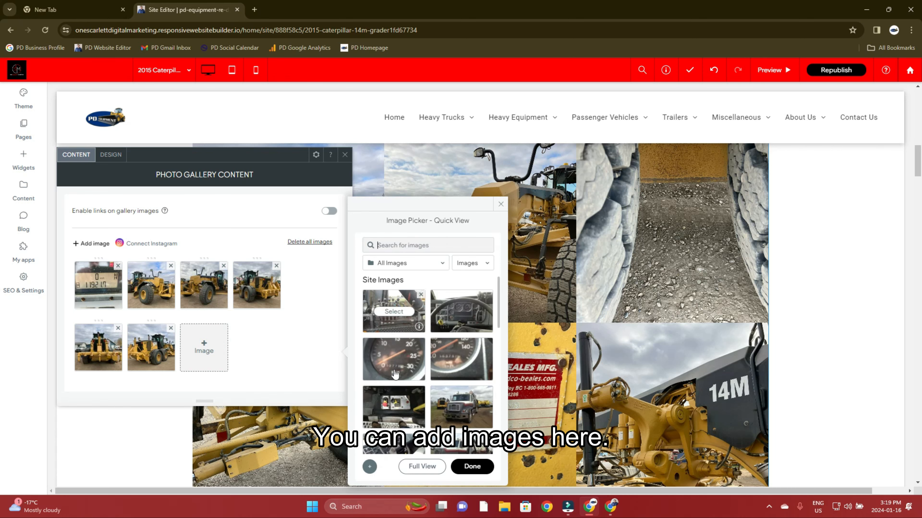
click(422, 467)
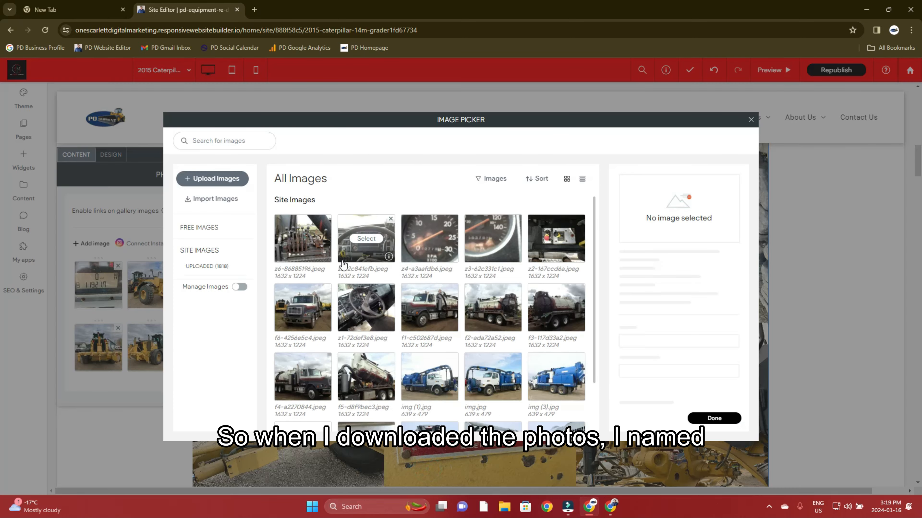
scroll(343, 265, down, 2)
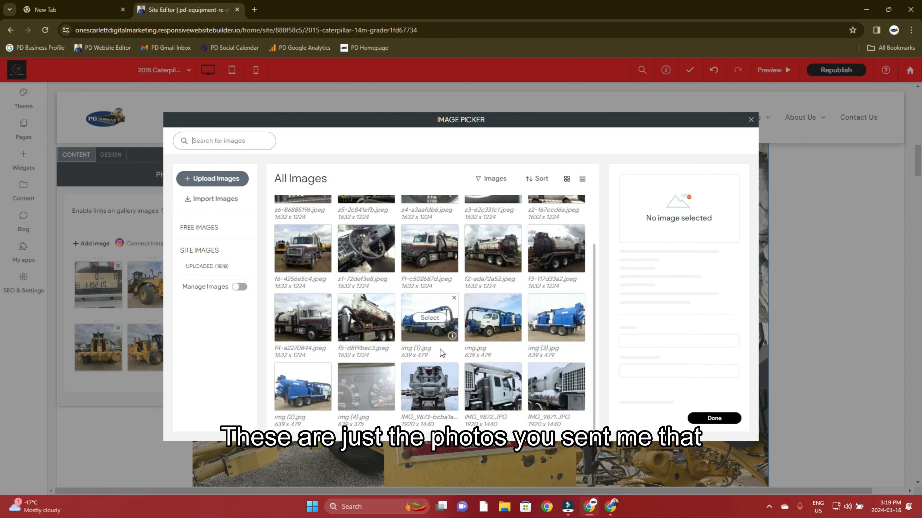
text(2015 fre)
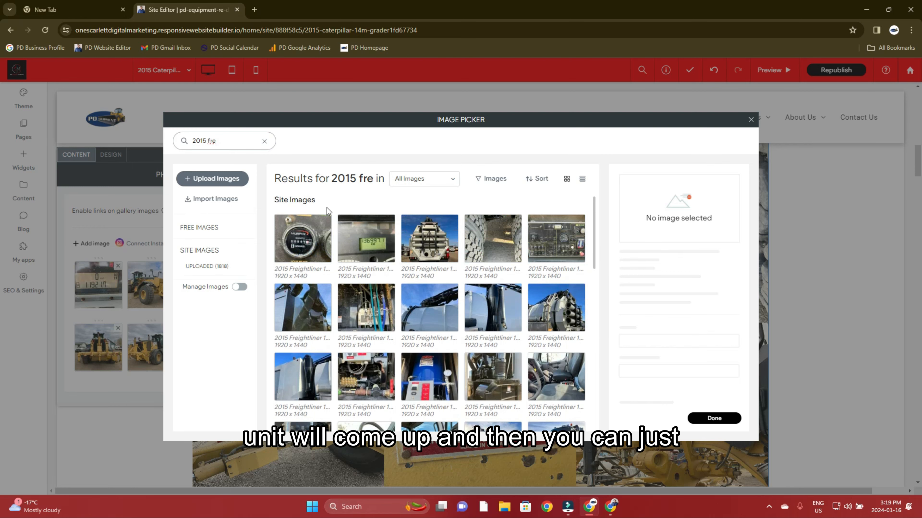
click(749, 122)
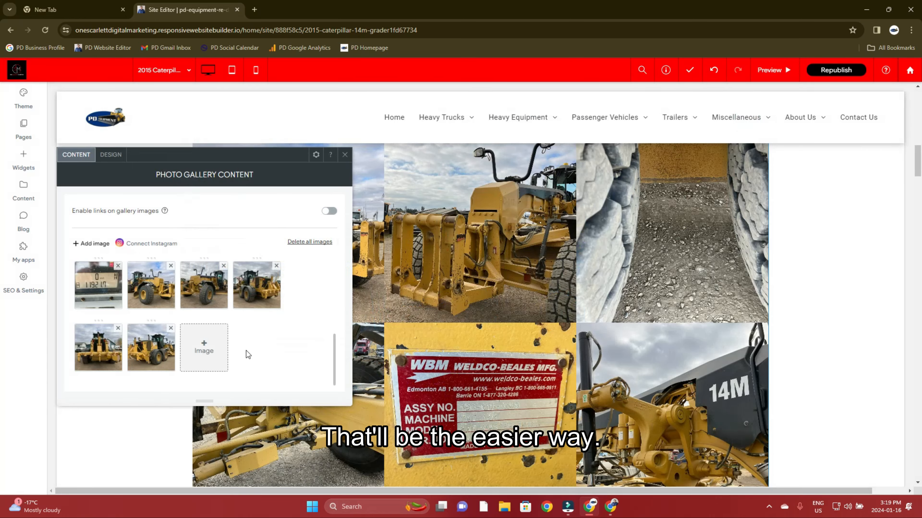
- Review the gallery's image thumbnails again and read the help for enabling links on gallery images
scroll(254, 354, up, 3)
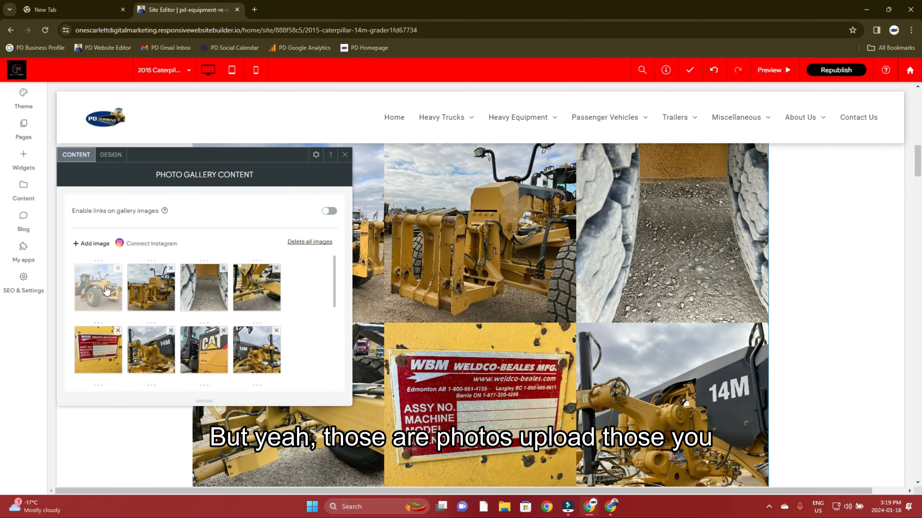
scroll(254, 358, down, 5)
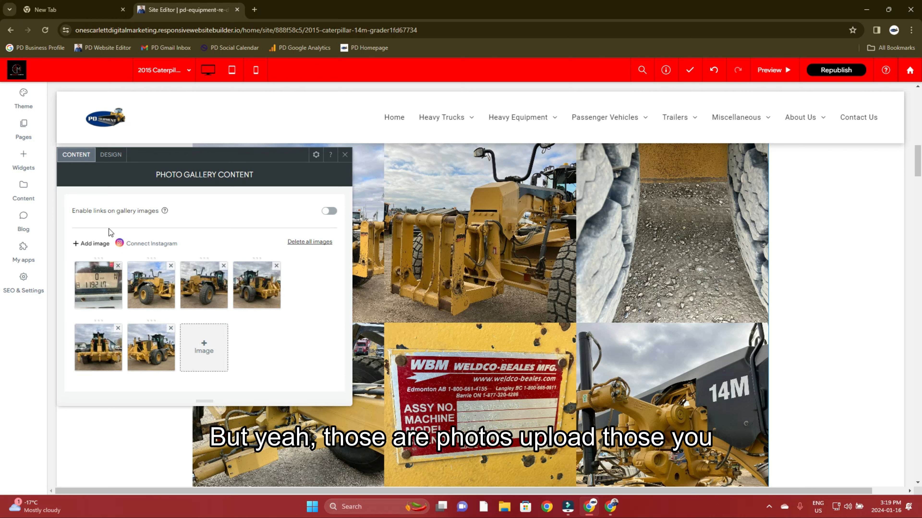
scroll(154, 219, up, 5)
mouse_move(167, 213)
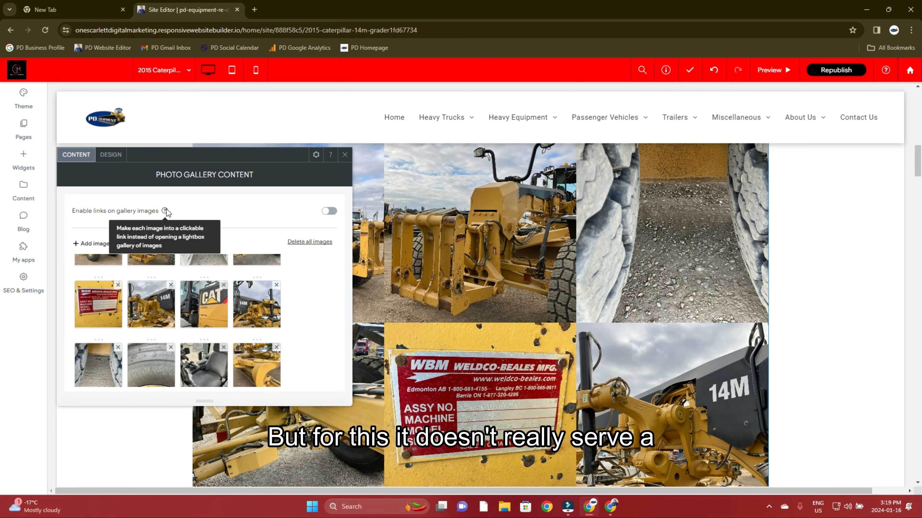
- Leave the gallery settings and review the grader page's photos, specifications, contact form and related grader listings
scroll(232, 352, up, 1)
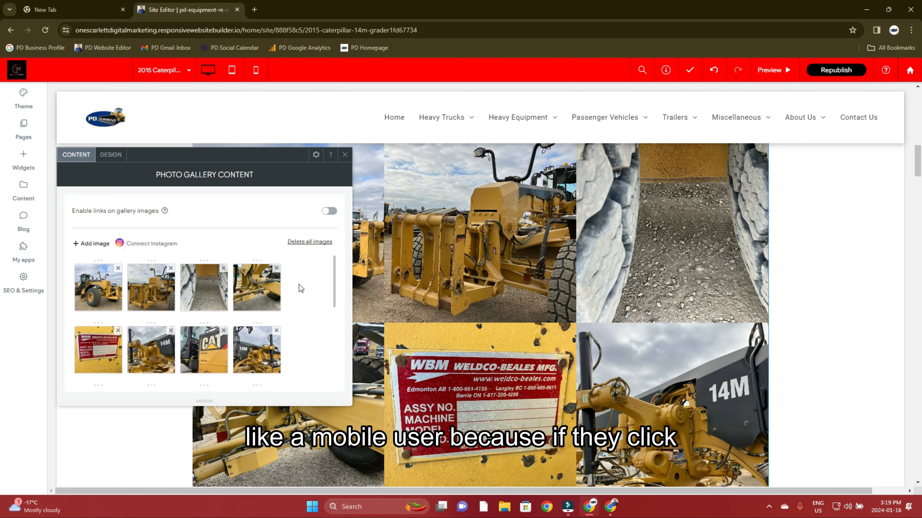
click(497, 290)
scroll(497, 309, down, 12)
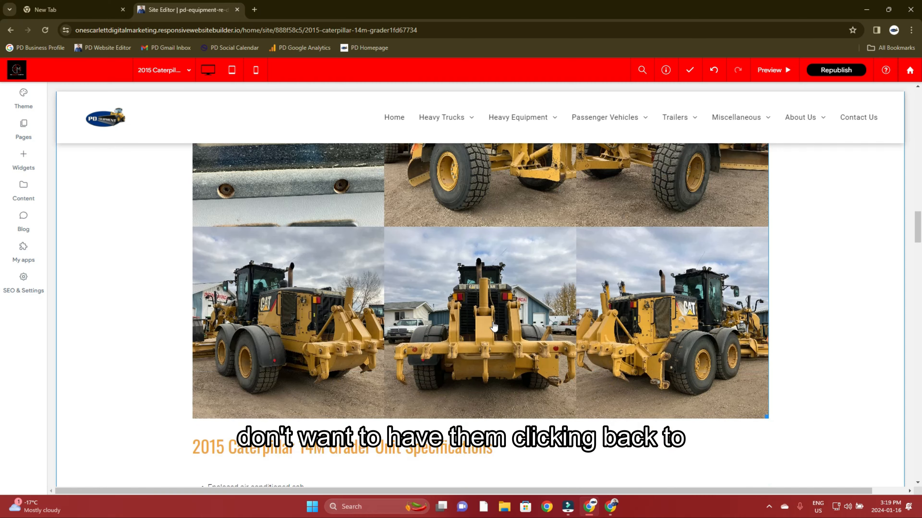
scroll(494, 331, down, 3)
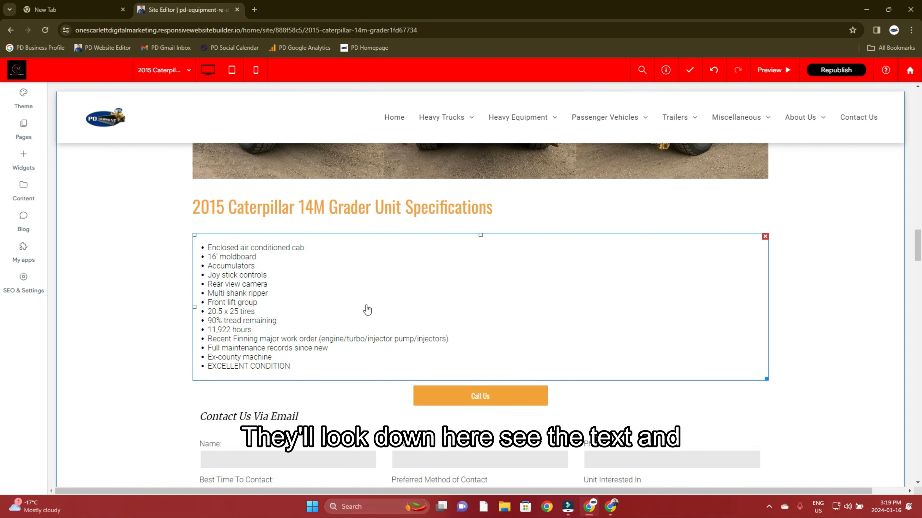
scroll(367, 310, down, 13)
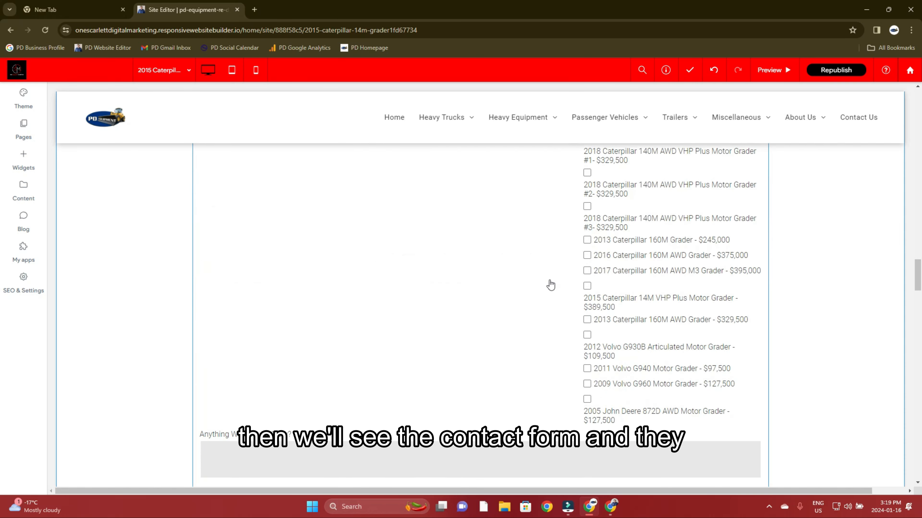
scroll(551, 285, down, 15)
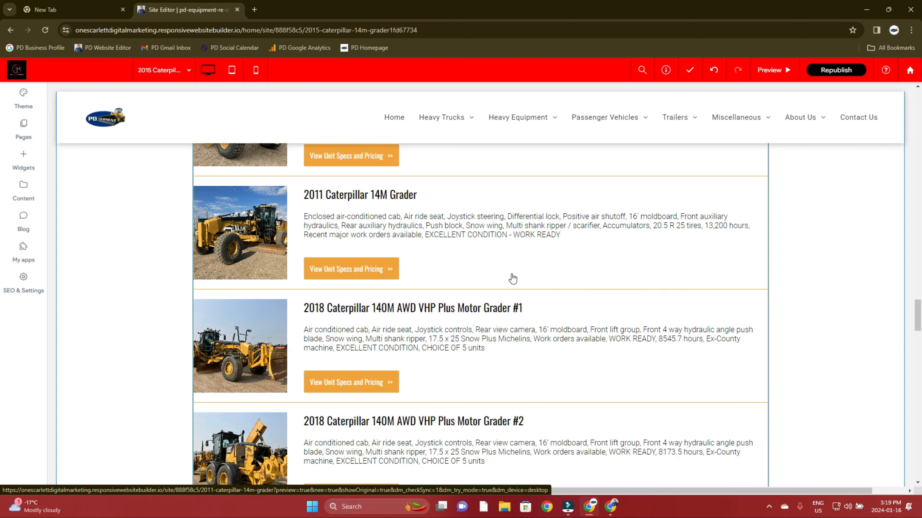
scroll(508, 280, down, 5)
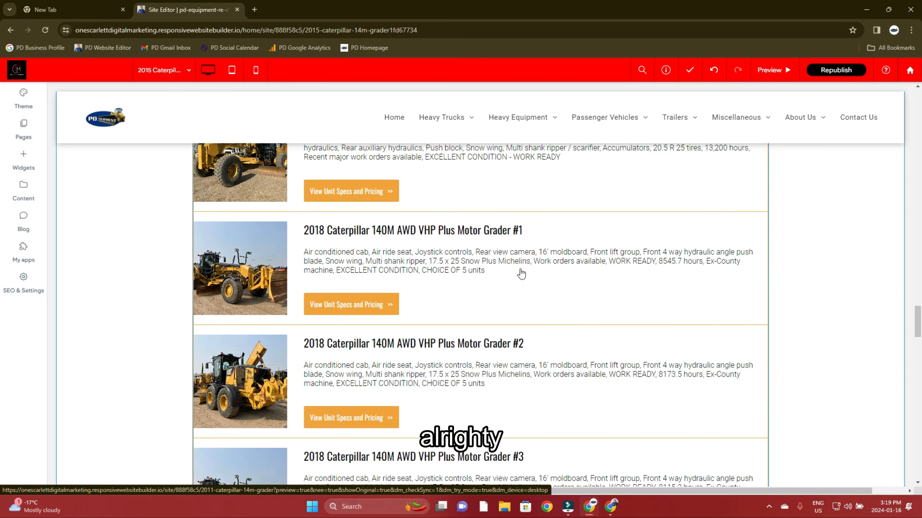
scroll(401, 267, down, 4)
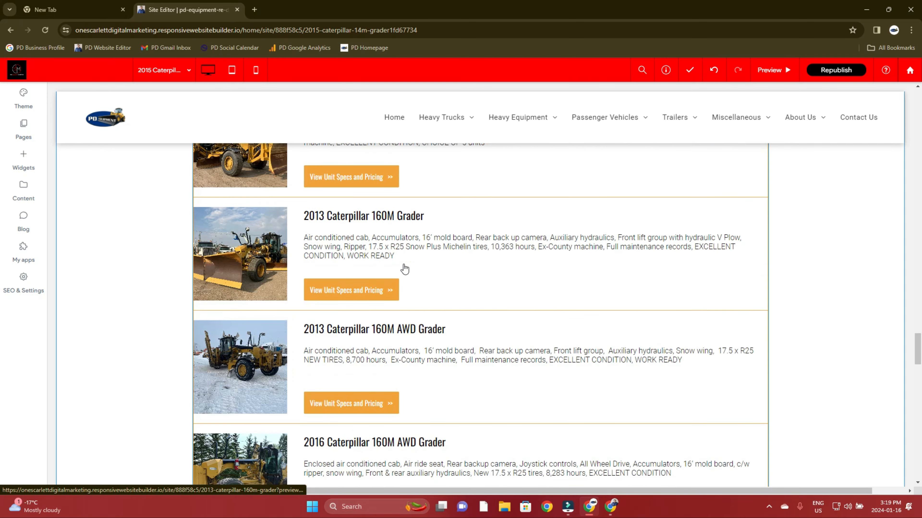
scroll(401, 267, up, 12)
scroll(434, 255, up, 20)
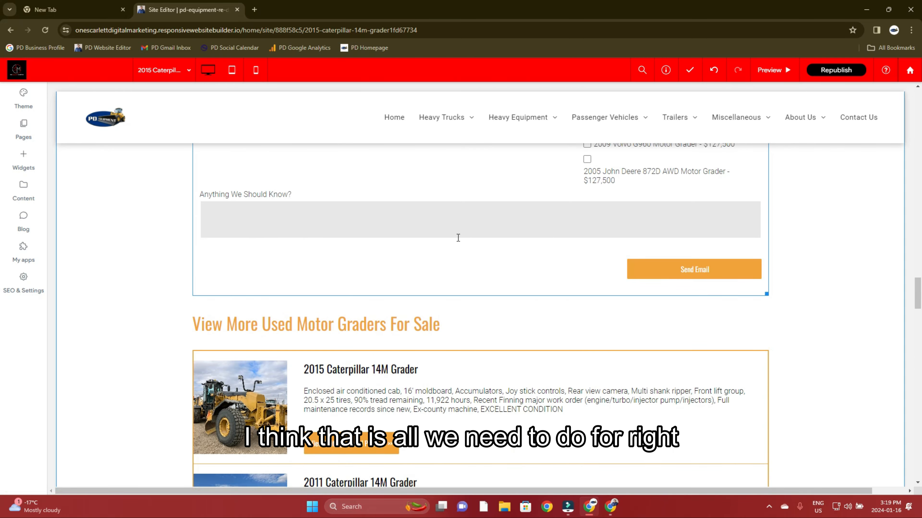
scroll(429, 273, up, 10)
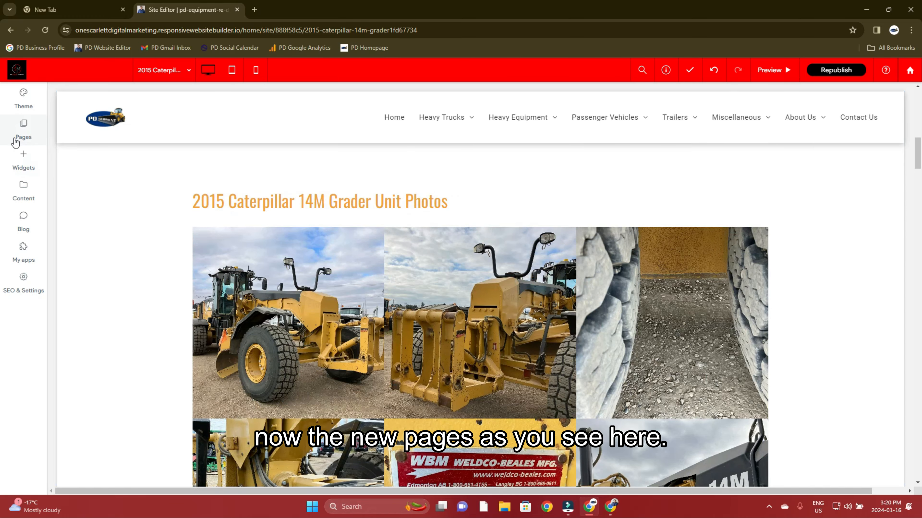
- Open UNIT DEMO PAGE from the site's page list and close the list
click(15, 142)
scroll(125, 237, down, 15)
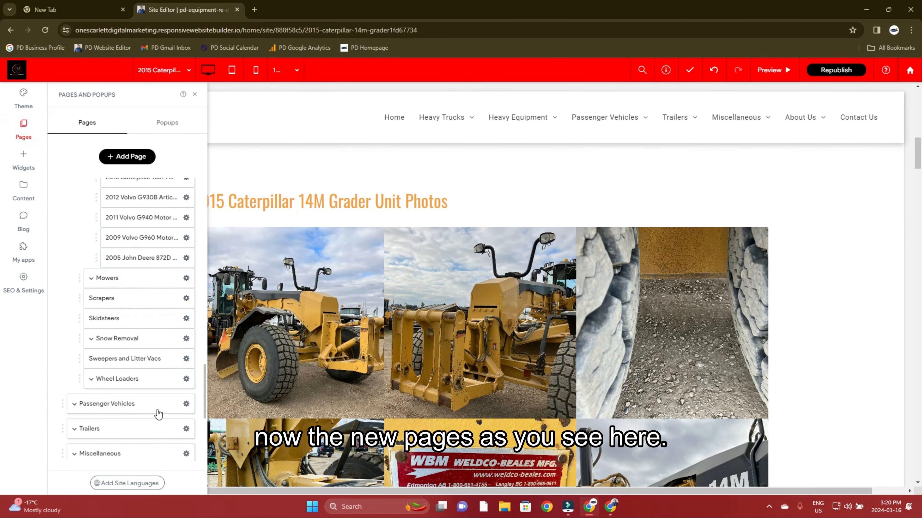
scroll(158, 414, down, 5)
click(116, 452)
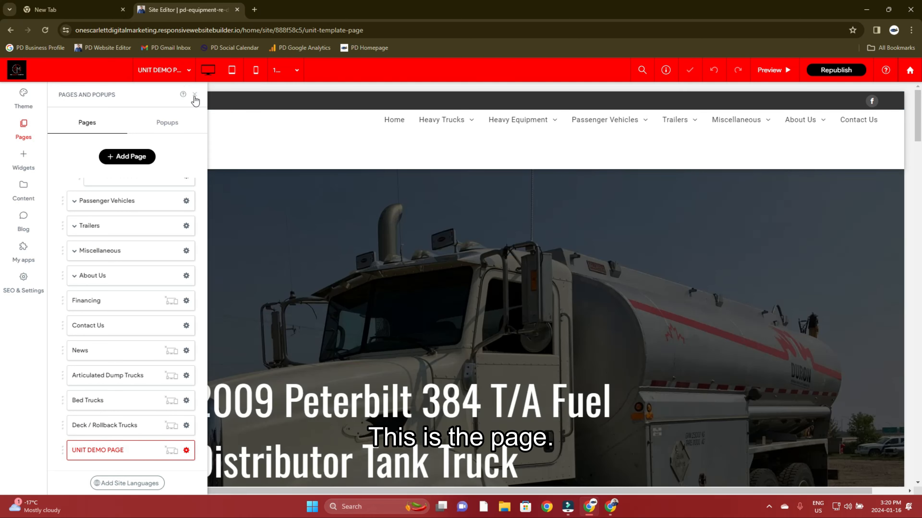
click(195, 101)
- Review the demo page's hero, photo and specification sections, highlighting the bulleted unit specifications without editing them
scroll(394, 362, down, 5)
scroll(303, 365, up, 4)
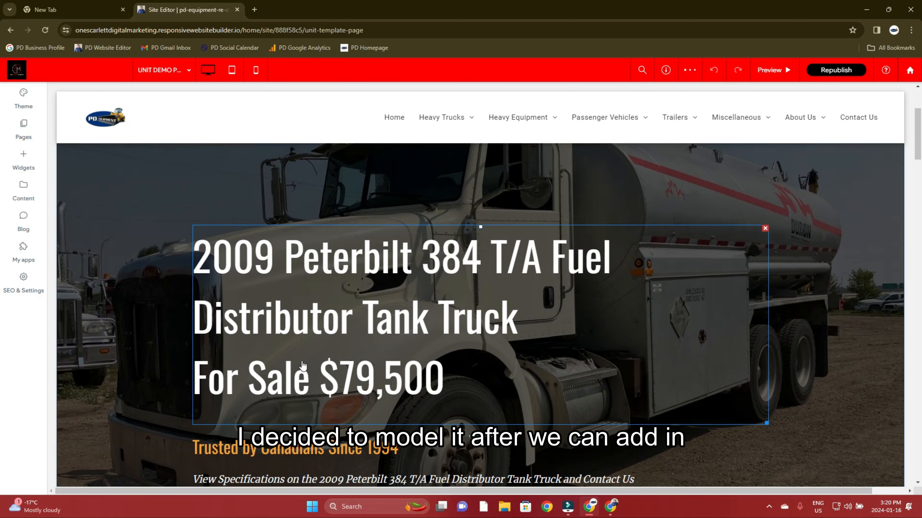
scroll(452, 360, down, 10)
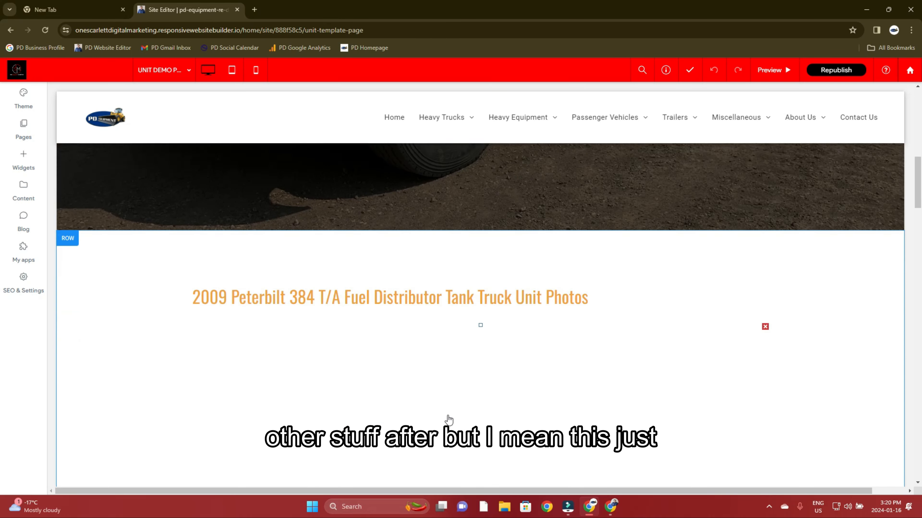
scroll(308, 309, down, 4)
scroll(327, 317, up, 4)
scroll(330, 309, down, 5)
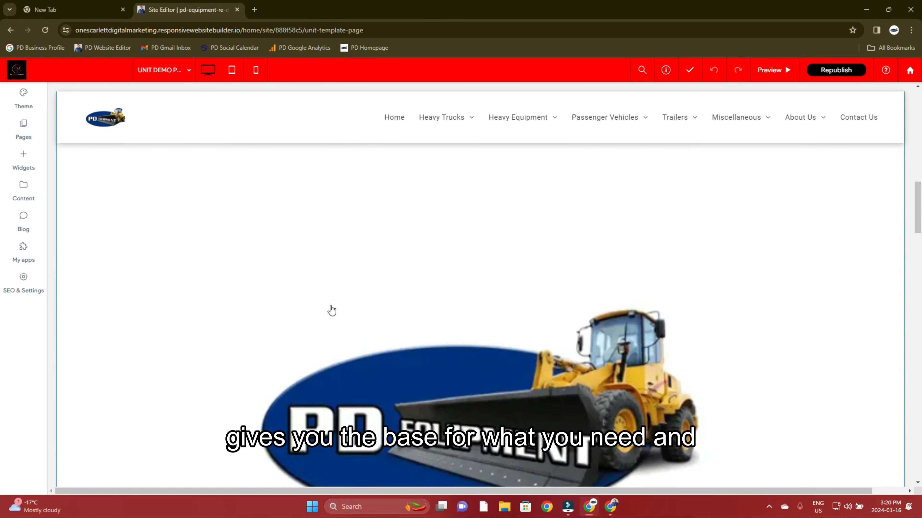
scroll(331, 311, down, 10)
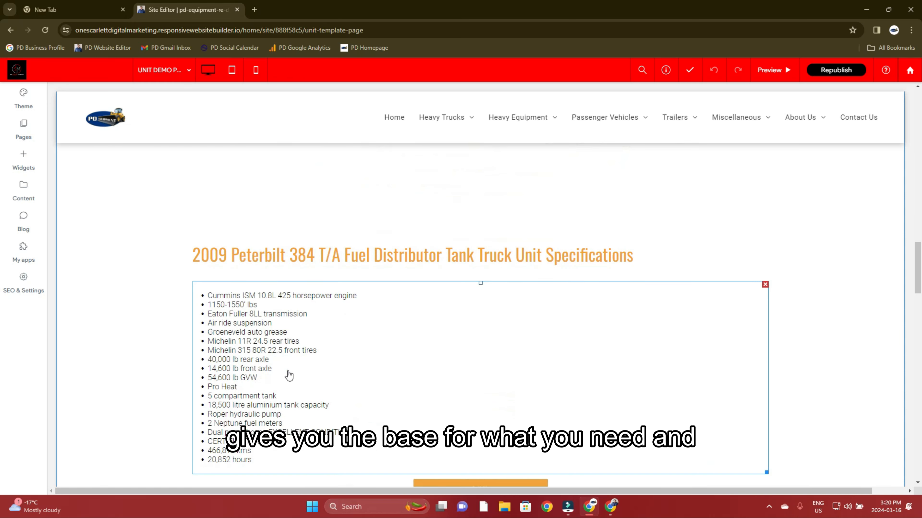
click(289, 376)
drag(271, 461, 201, 300)
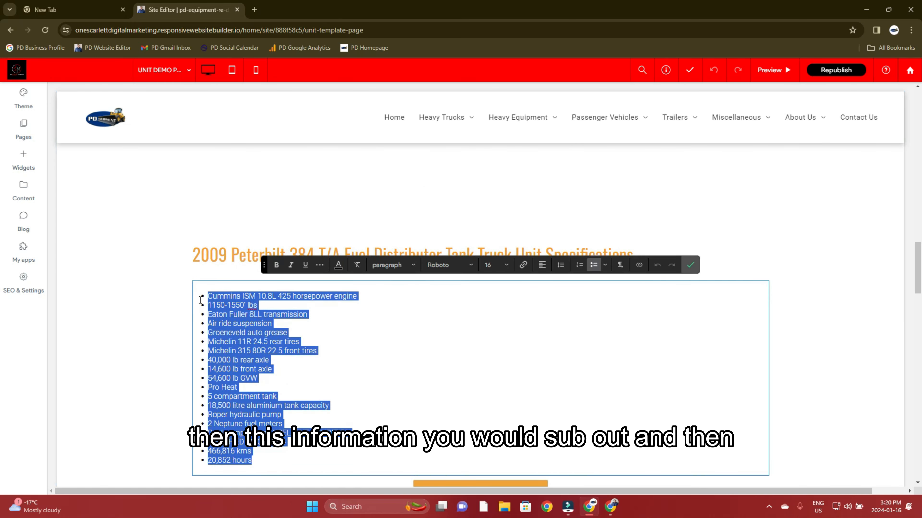
click(863, 333)
- Open the duplication dialog for UNIT DEMO PAGE, select the proposed page name, and close the dialog without duplicating
click(23, 127)
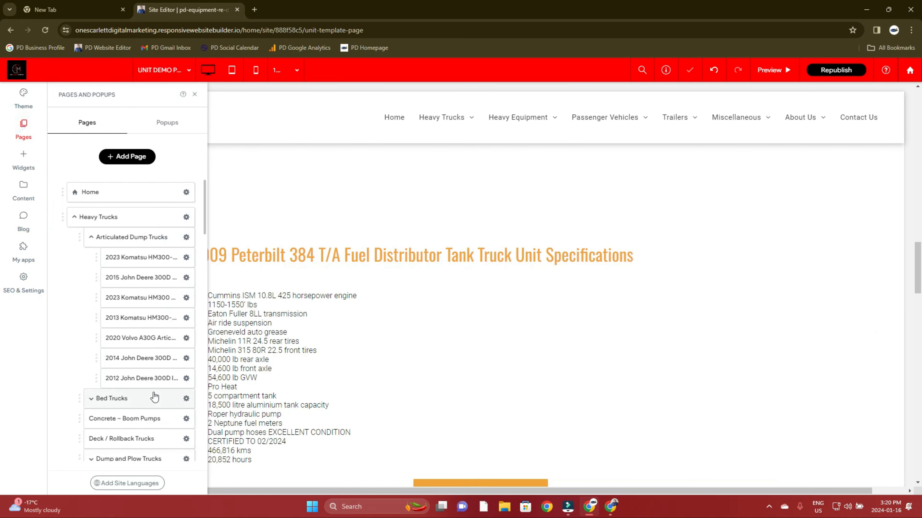
scroll(154, 397, down, 10)
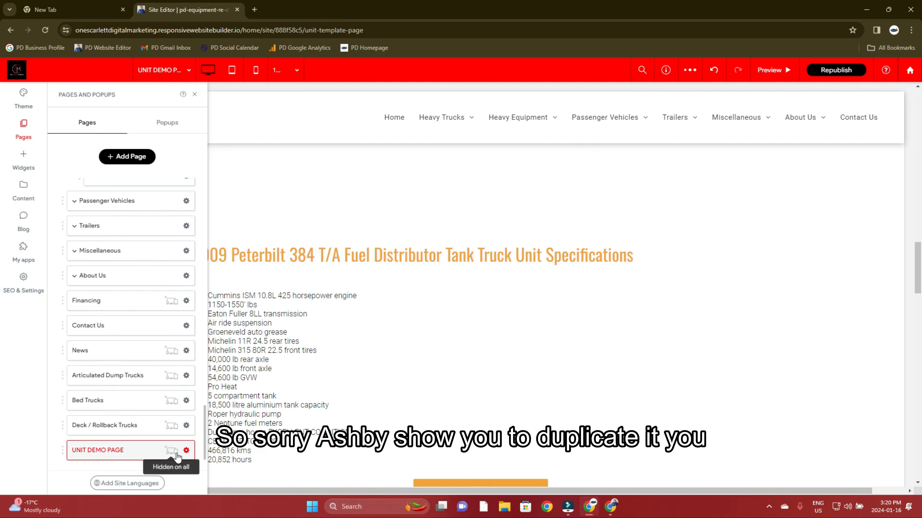
click(186, 452)
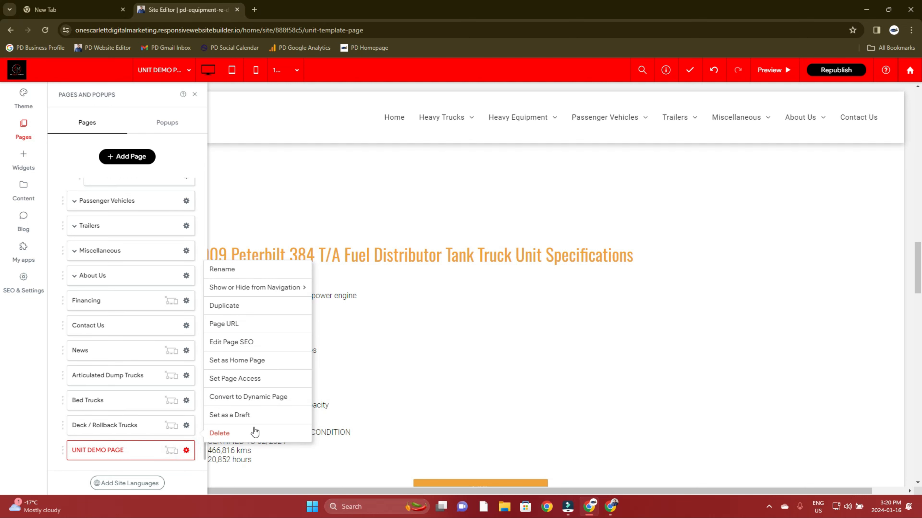
click(238, 306)
triple_click(440, 278)
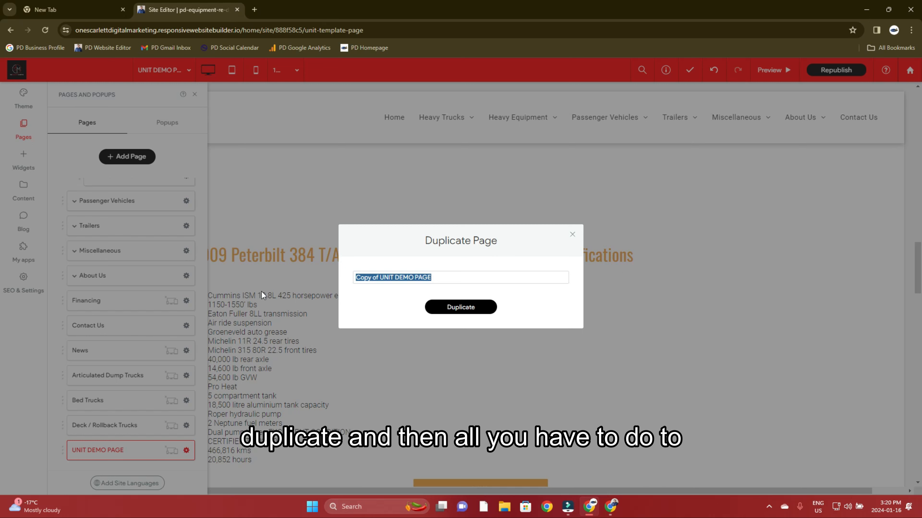
click(573, 235)
click(194, 94)
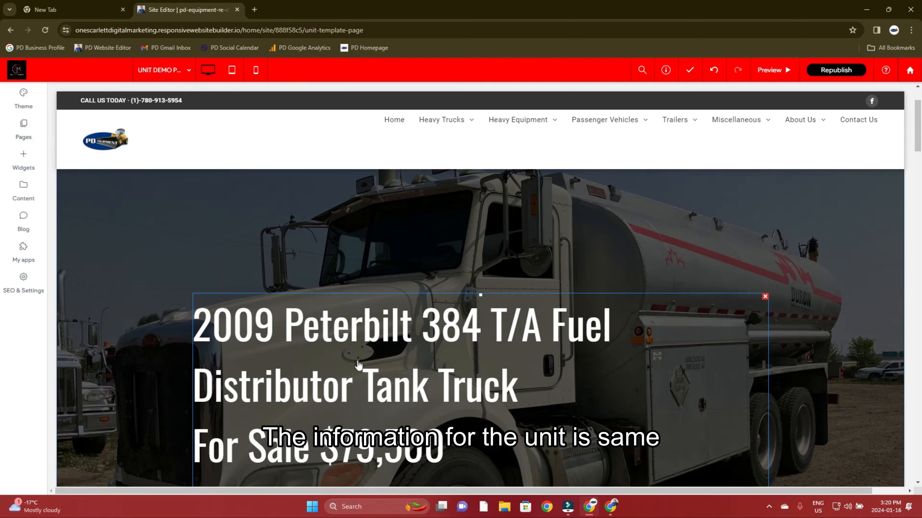
- Open the demo page's hero HTML, highlight the unit name and price text, apply the update and close the editor
scroll(364, 333, down, 1)
click(364, 333)
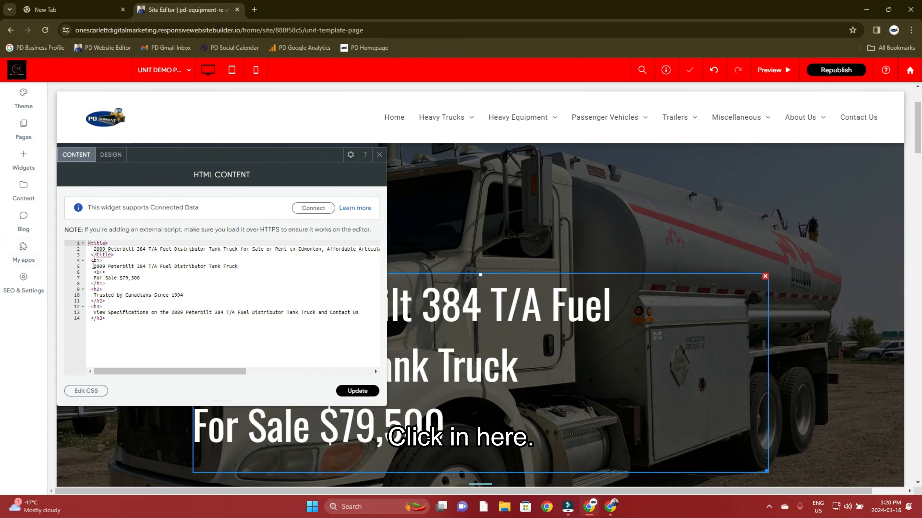
drag(93, 266, 239, 267)
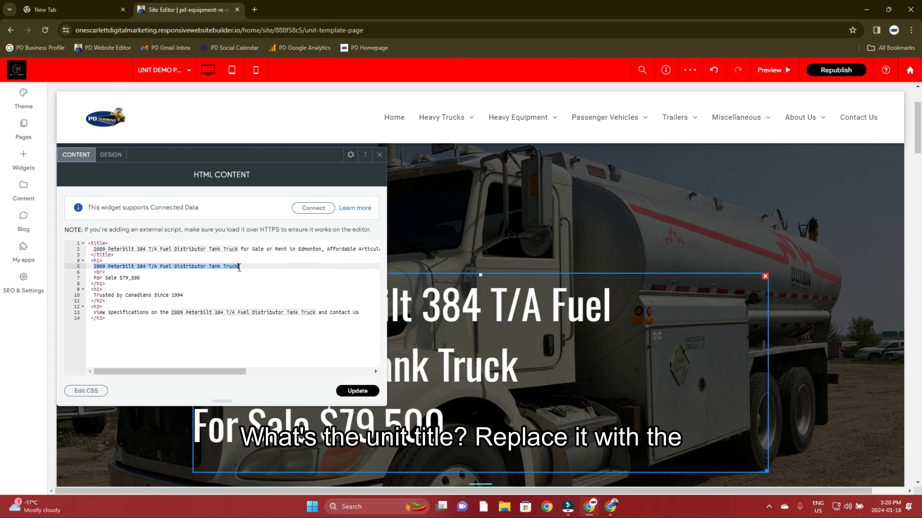
drag(95, 250, 238, 249)
click(123, 278)
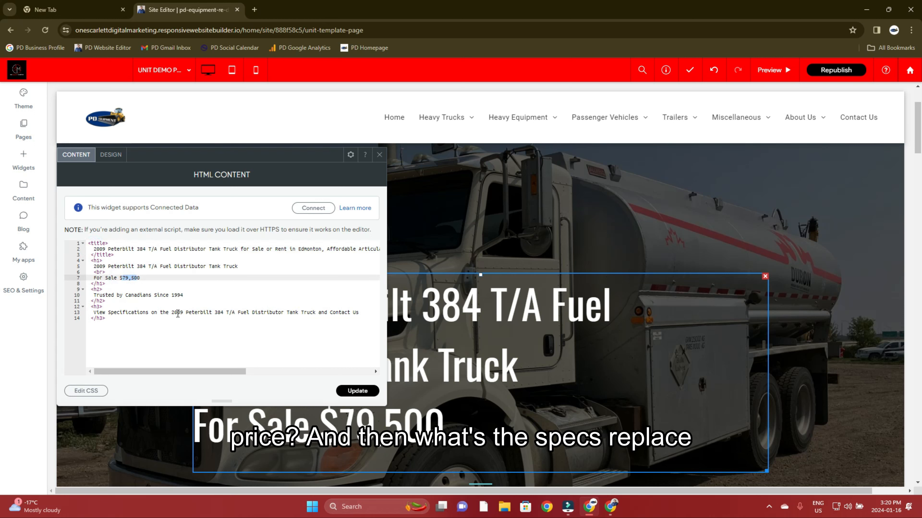
drag(160, 313, 316, 315)
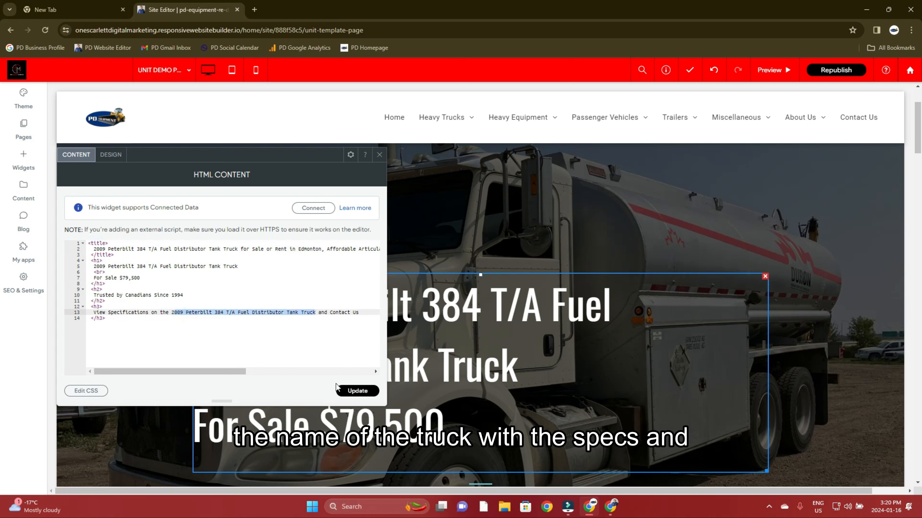
click(361, 393)
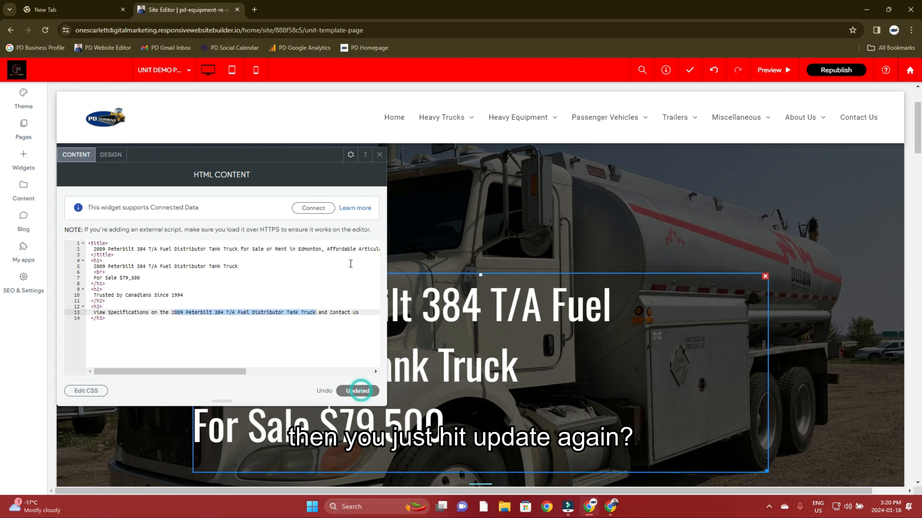
click(378, 156)
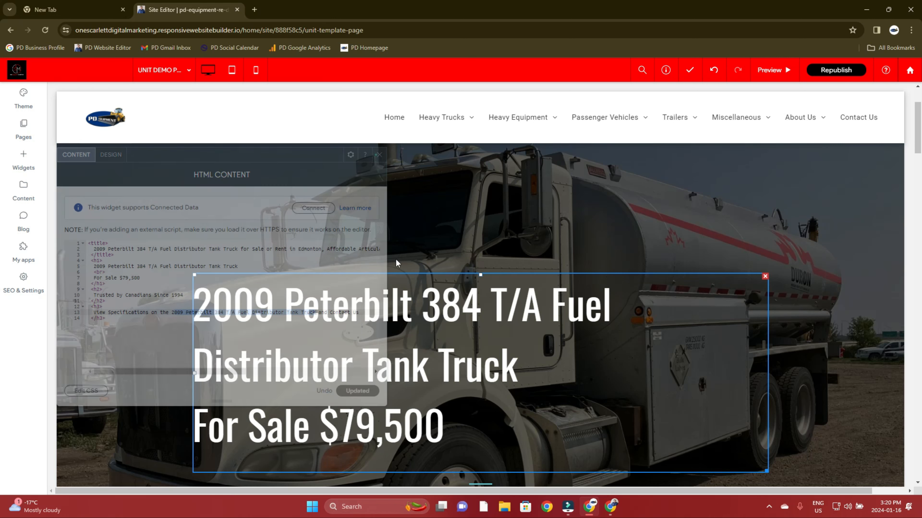
- Open the HTML of the demo page's Unit Photos heading, highlight the truck name, apply the update and close the editor
scroll(407, 356, down, 5)
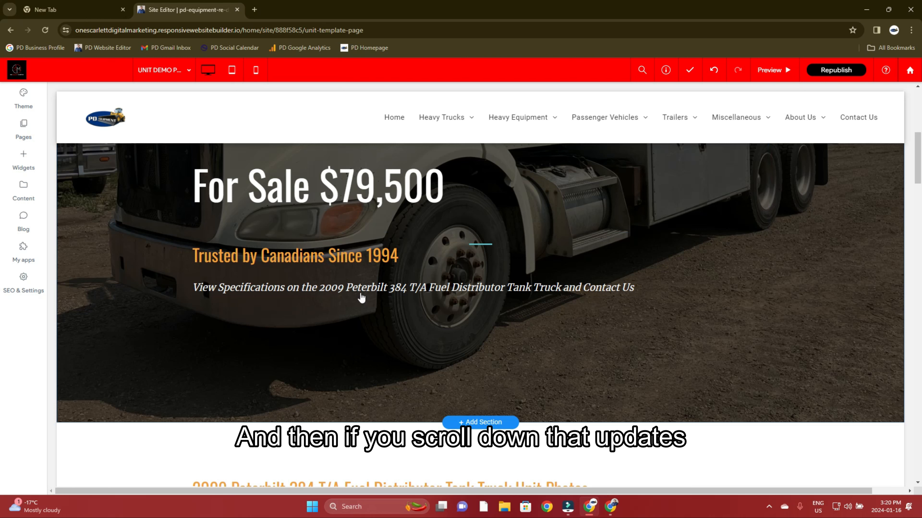
scroll(399, 345, down, 4)
scroll(263, 306, down, 2)
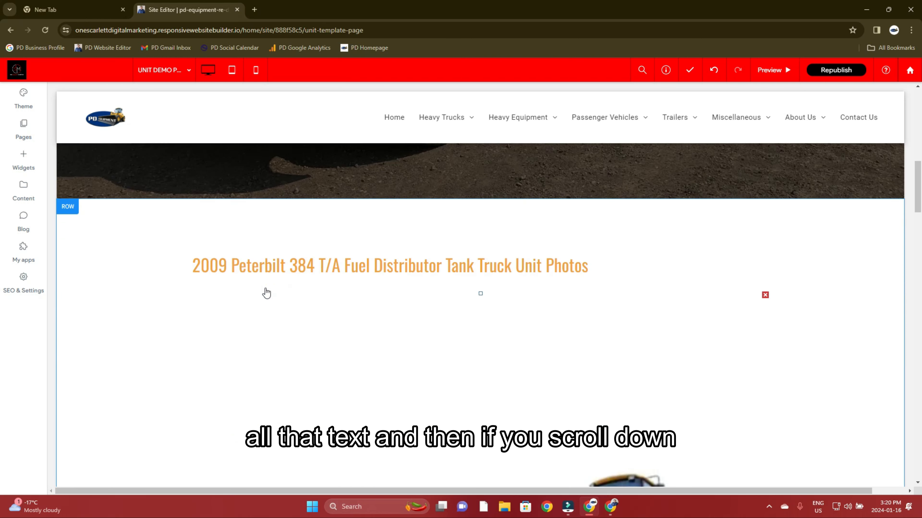
click(246, 247)
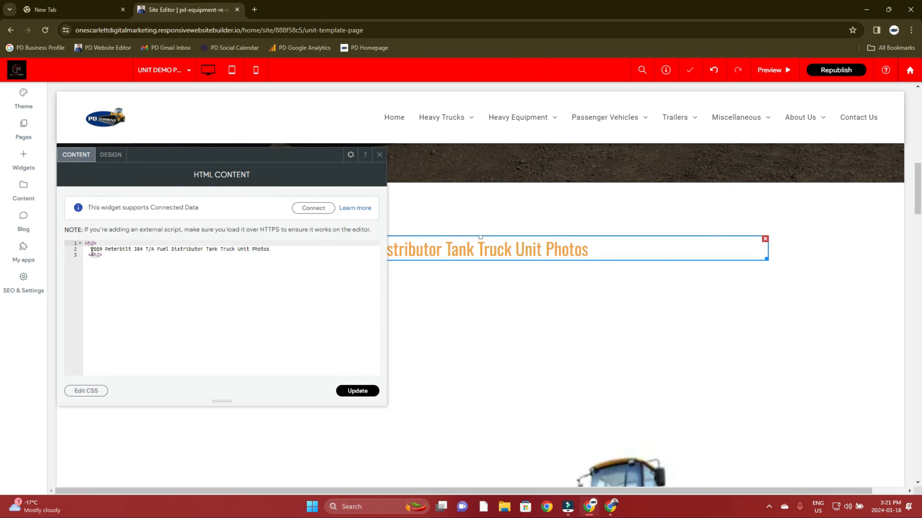
drag(90, 249, 249, 252)
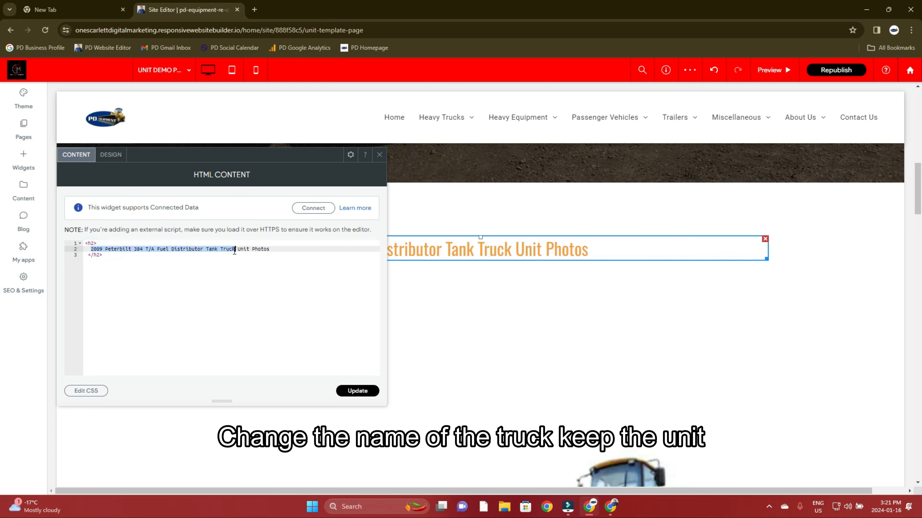
click(354, 393)
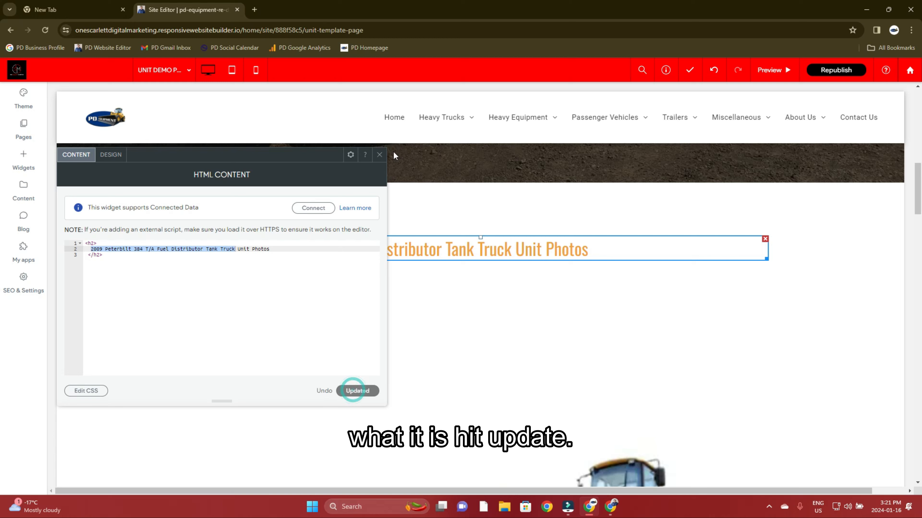
click(380, 157)
- Open the demo page's photo gallery content and image picker, bring up the image upload file dialog and cancel it
scroll(437, 319, down, 5)
click(454, 316)
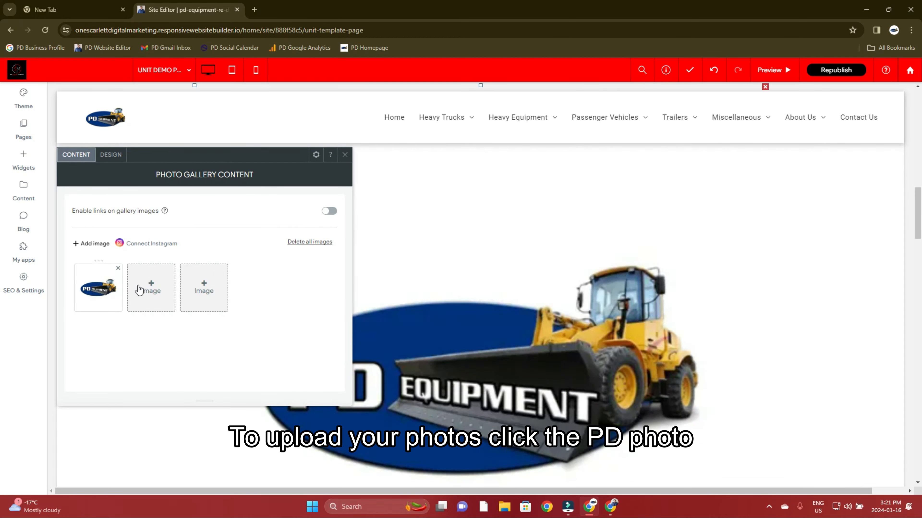
click(145, 288)
click(369, 432)
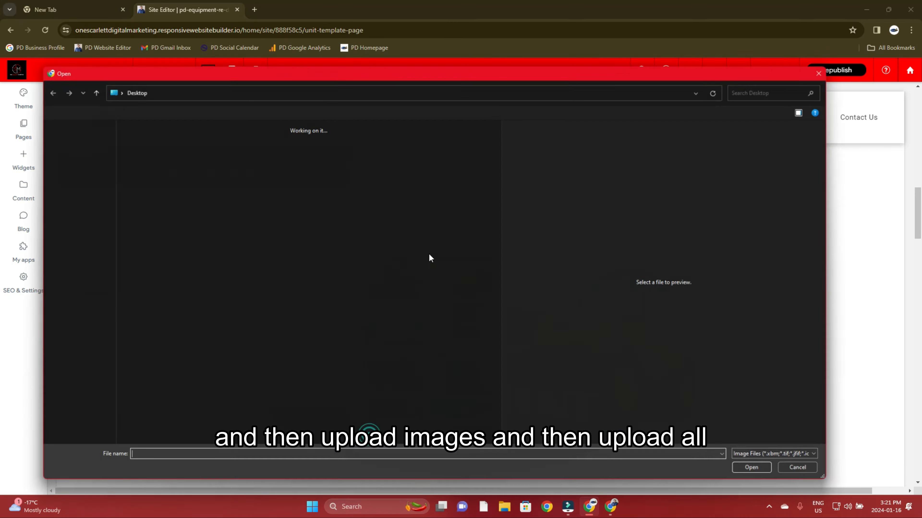
click(833, 66)
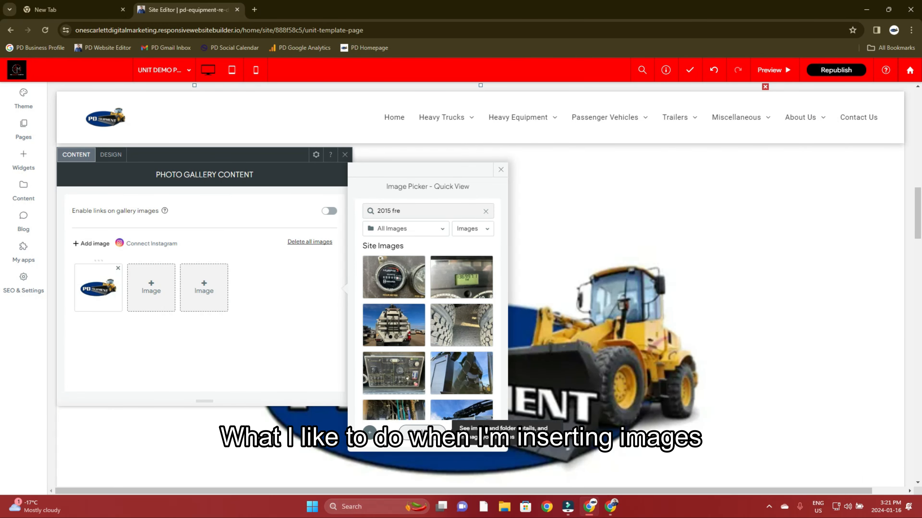
- Open the full image picker, review the "2015 fre" results, then close the picker and the photo gallery editor without adding images
click(422, 432)
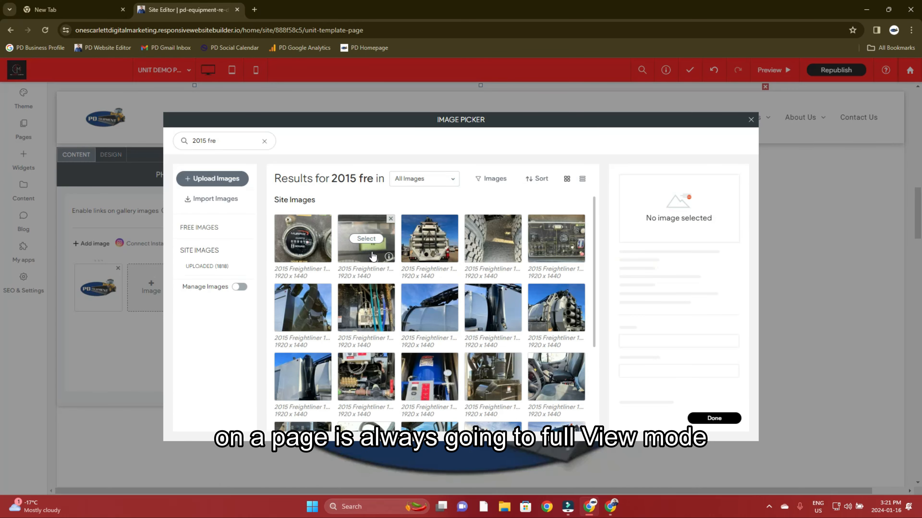
scroll(306, 254, down, 3)
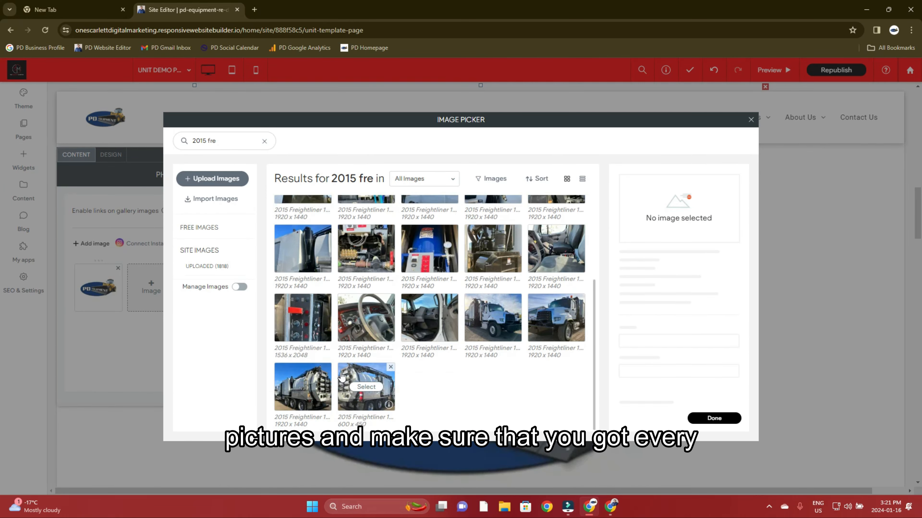
scroll(414, 359, down, 5)
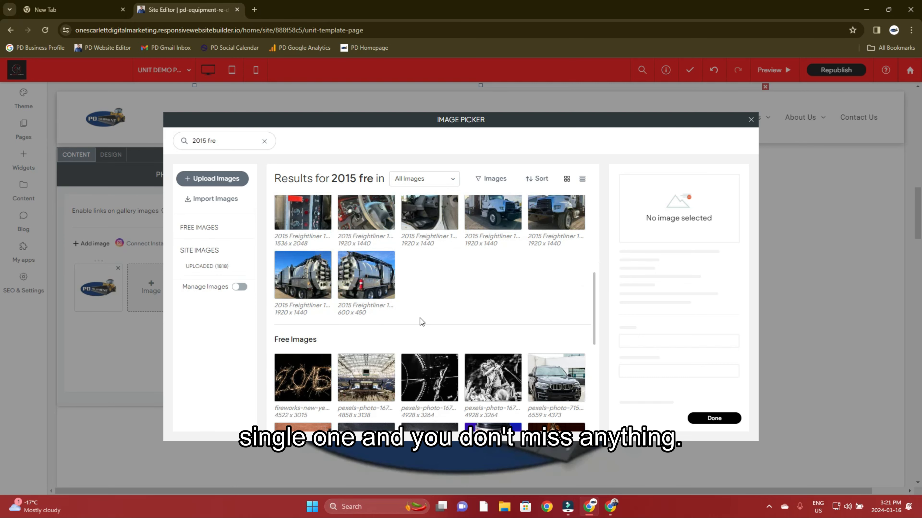
click(751, 119)
click(345, 155)
- Open the HTML of the Unit Specifications heading, highlight the truck name, apply the update and close the editor
scroll(366, 377, down, 6)
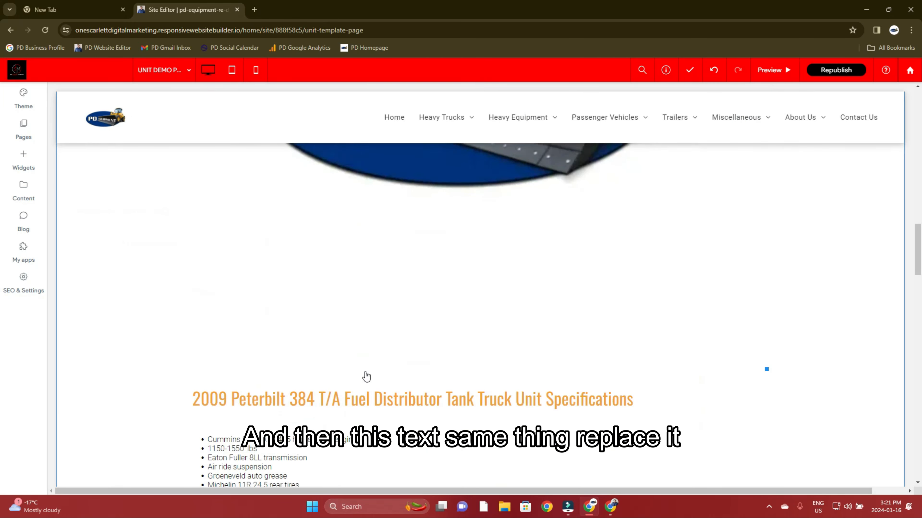
click(350, 400)
drag(91, 249, 222, 251)
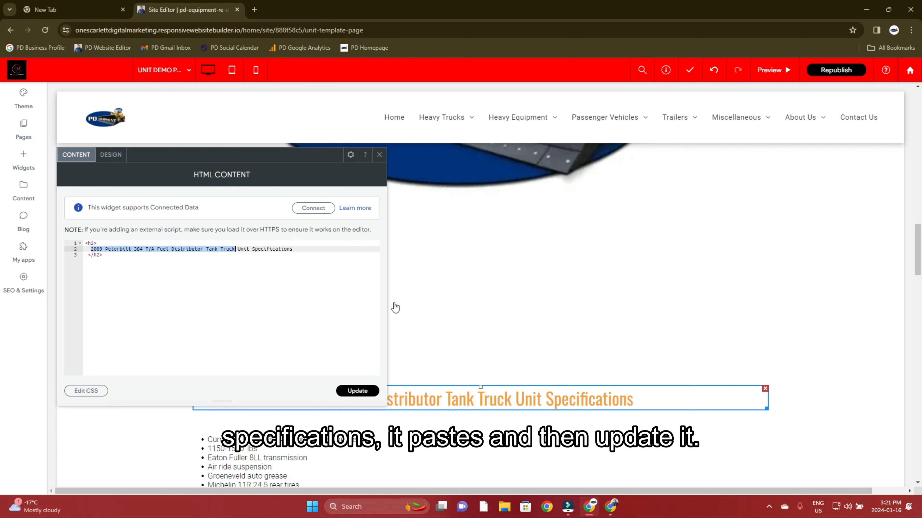
click(357, 391)
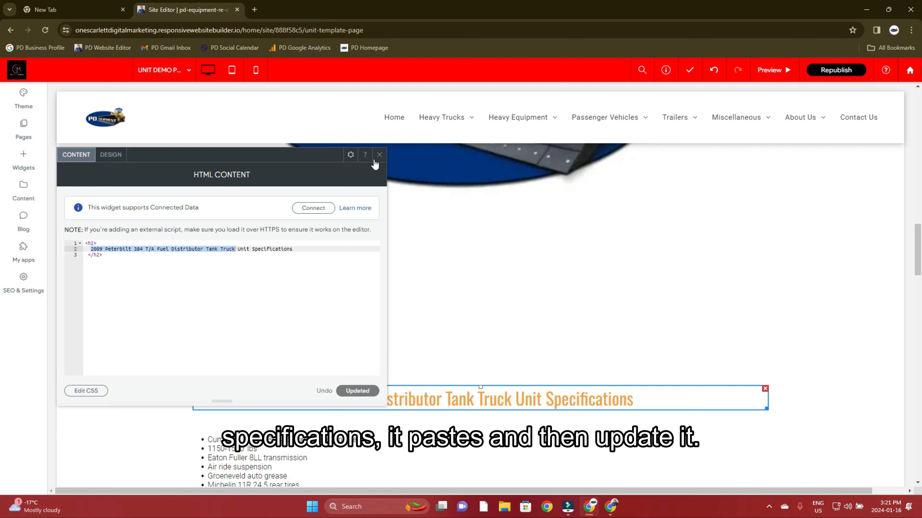
click(380, 155)
- Open the specifications list for text editing, select all its bullet points, and finish editing without changing the text
click(350, 409)
scroll(312, 392, down, 5)
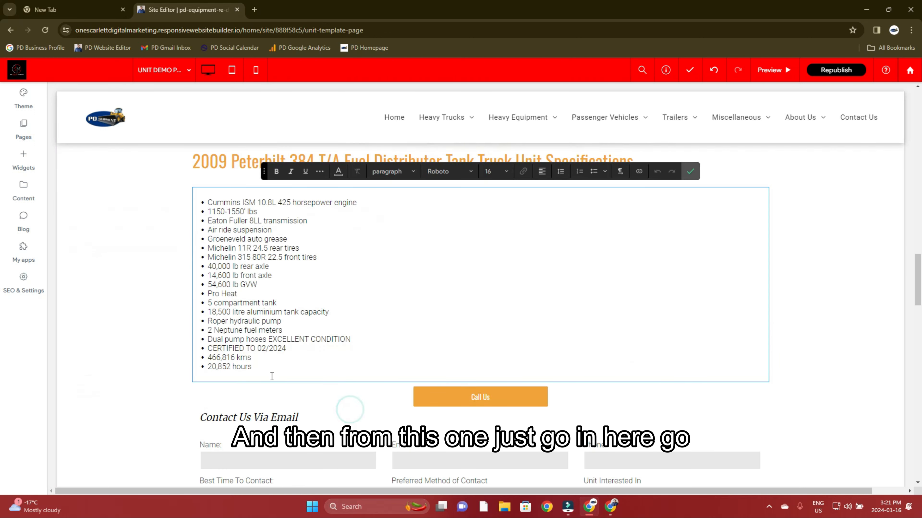
drag(272, 377, 205, 200)
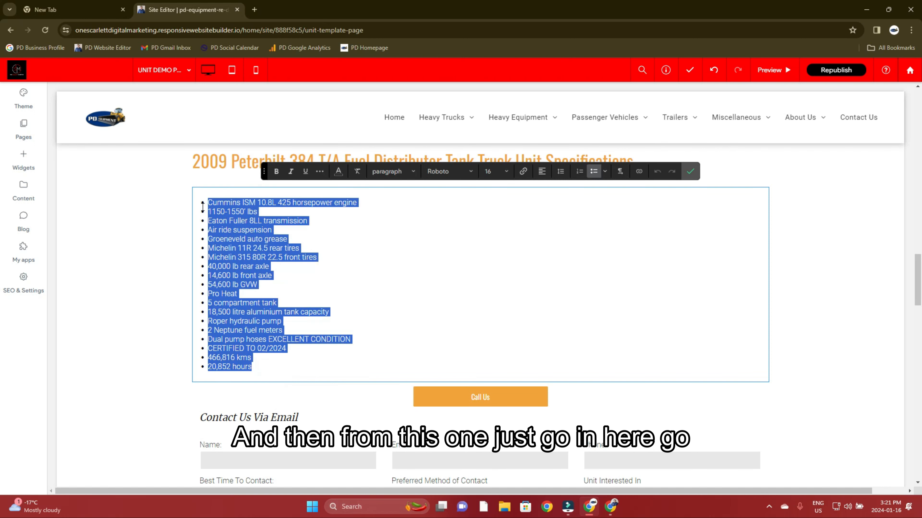
right_click(235, 234)
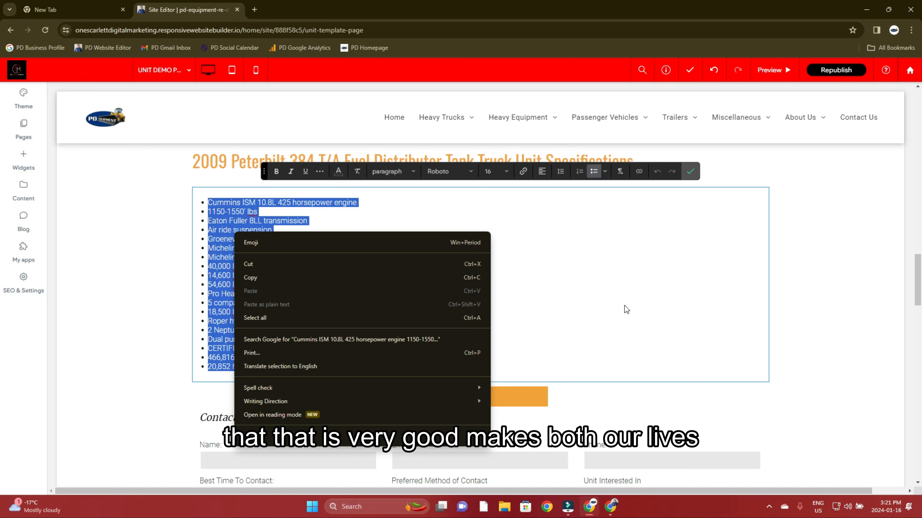
click(637, 295)
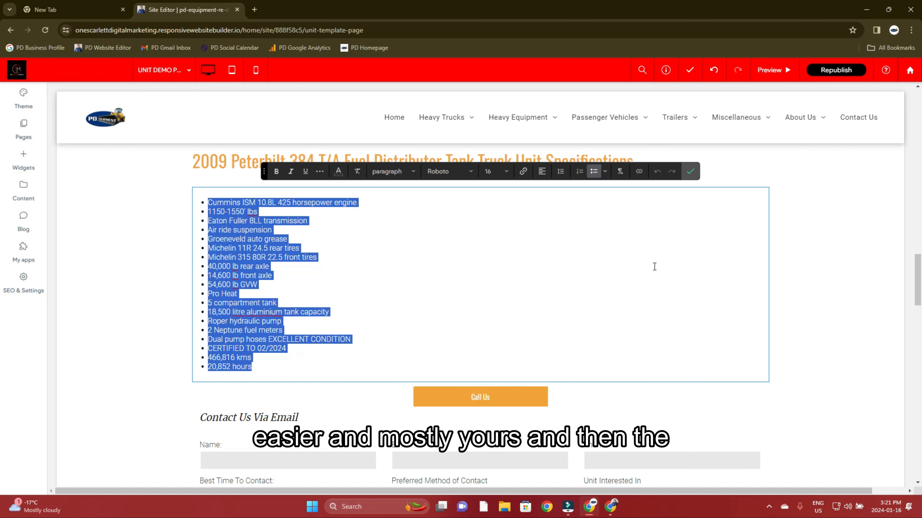
click(690, 171)
- Open the demo page's contact form content, look through its form items and close the editor
scroll(634, 258, down, 5)
scroll(557, 337, down, 3)
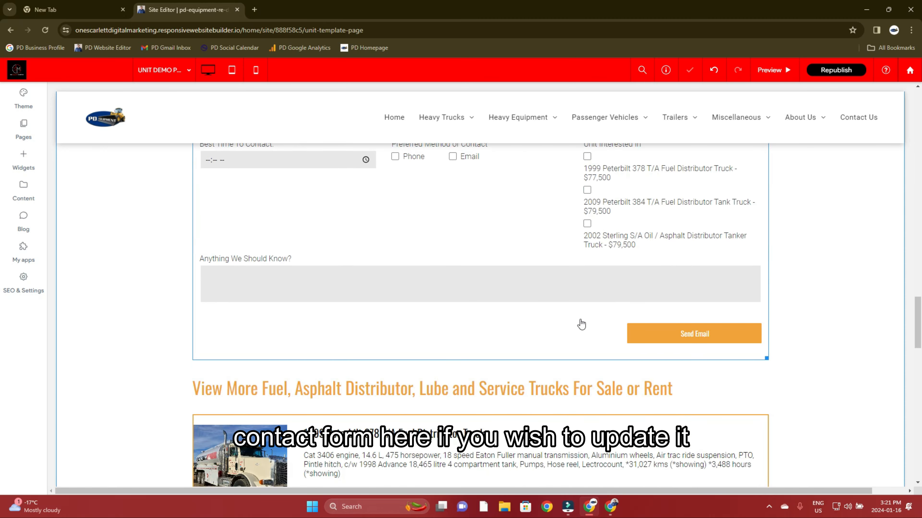
scroll(580, 323, up, 4)
click(621, 337)
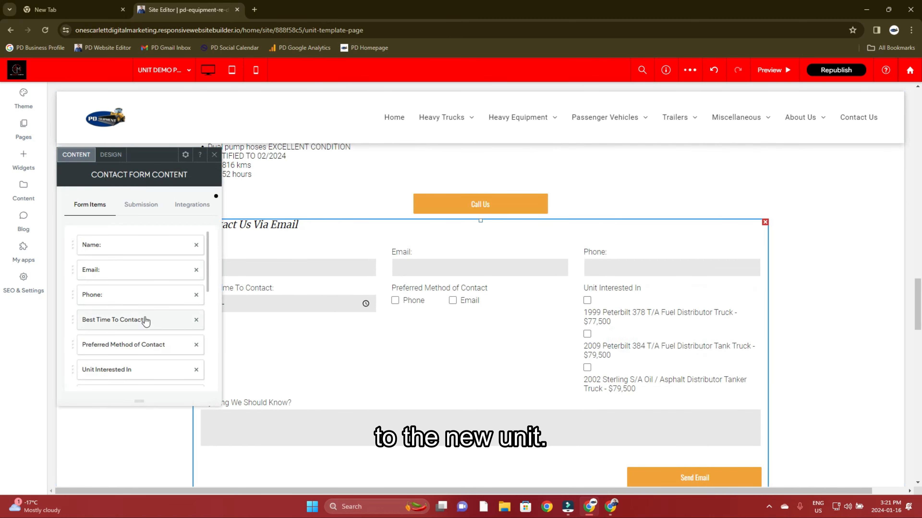
scroll(148, 322, down, 3)
scroll(159, 304, up, 3)
click(215, 154)
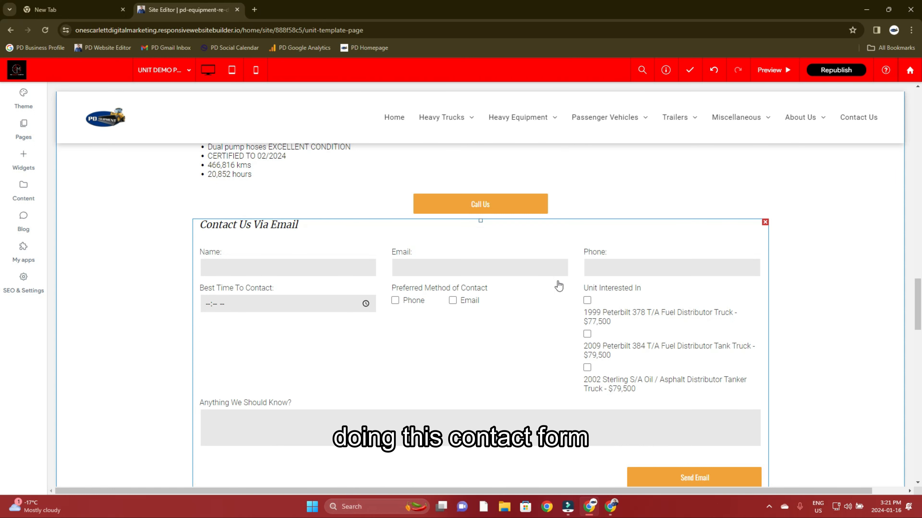
- Copy the contact form from the 2012 John Deere 300D II Articulated Dump Truck page
click(24, 127)
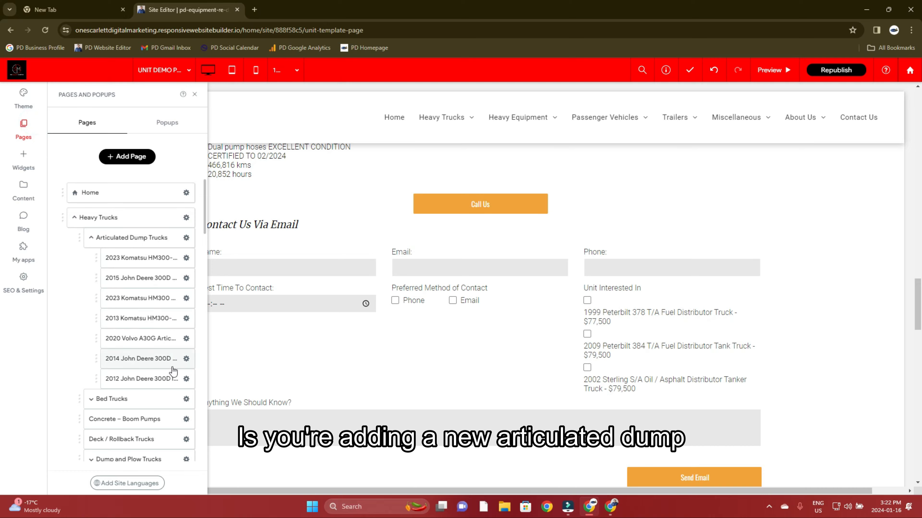
click(168, 379)
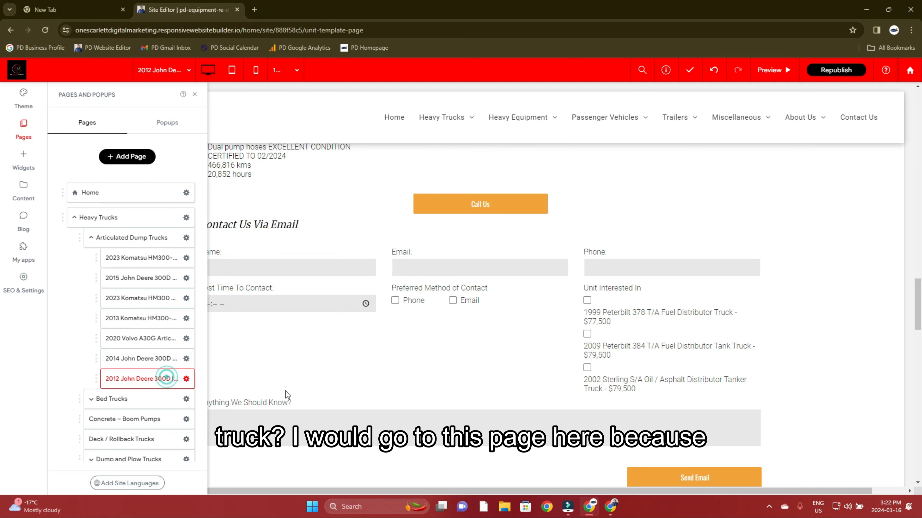
scroll(575, 301, down, 20)
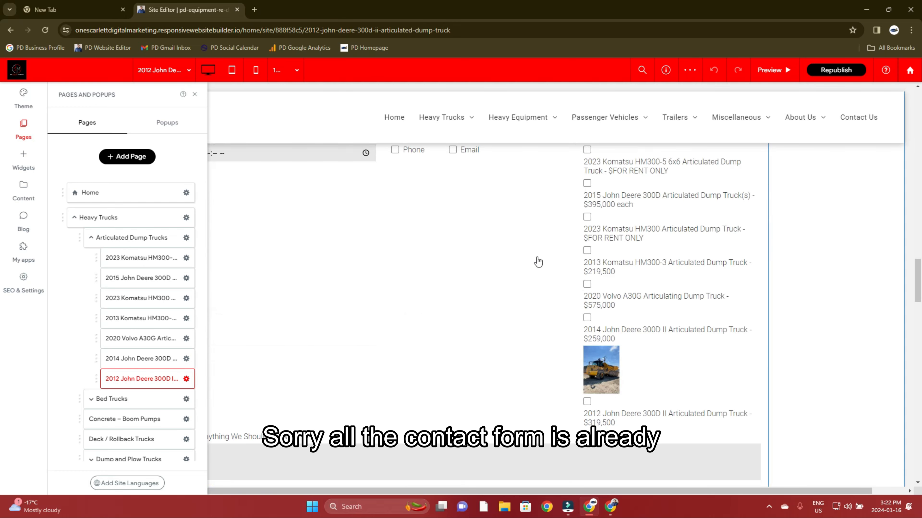
scroll(539, 262, down, 1)
scroll(552, 269, up, 5)
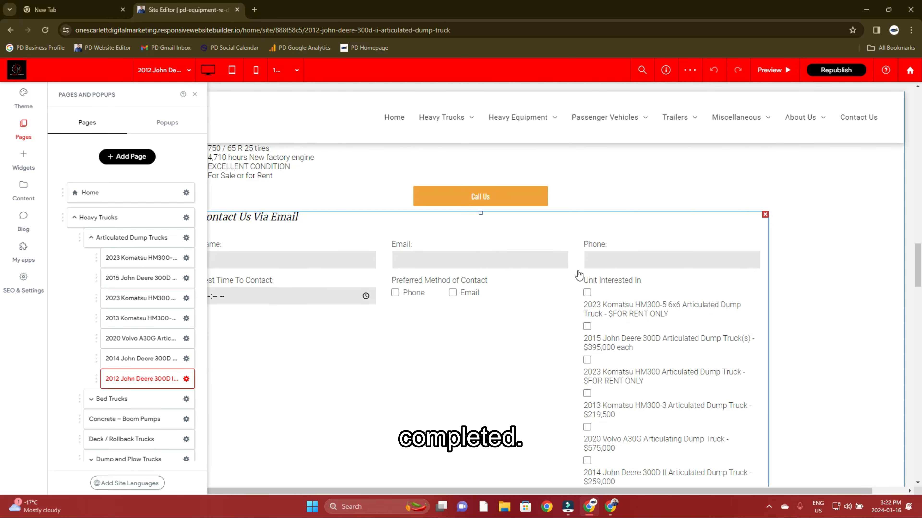
click(655, 246)
click(185, 156)
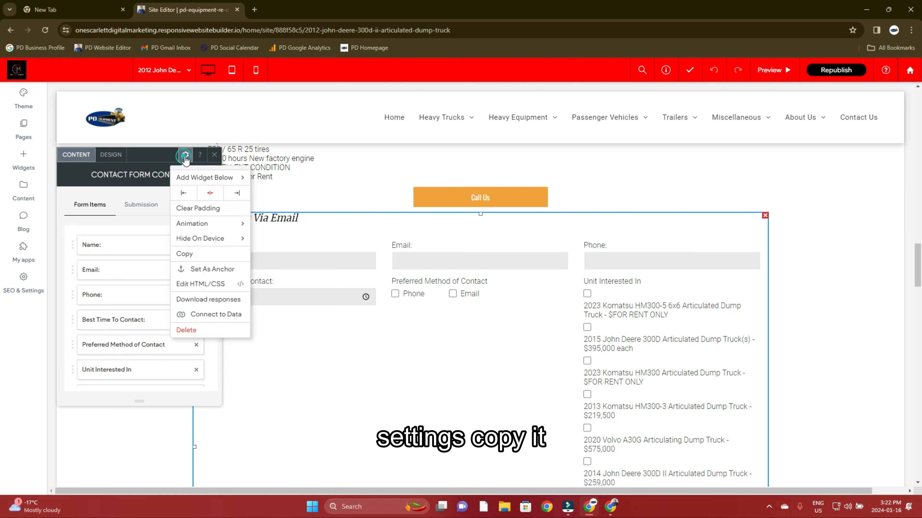
click(204, 259)
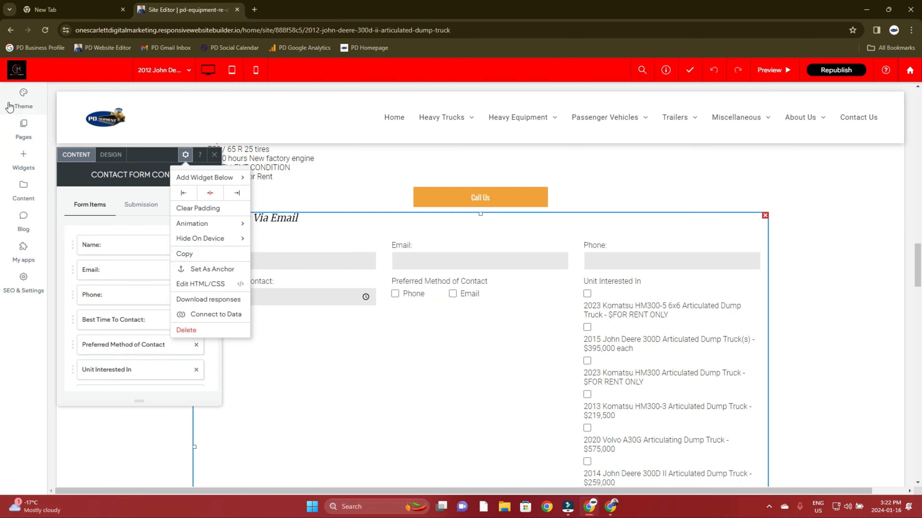
click(53, 134)
- Return to UNIT DEMO PAGE and paste the copied contact form at the list of trucks for sale or rent
click(23, 127)
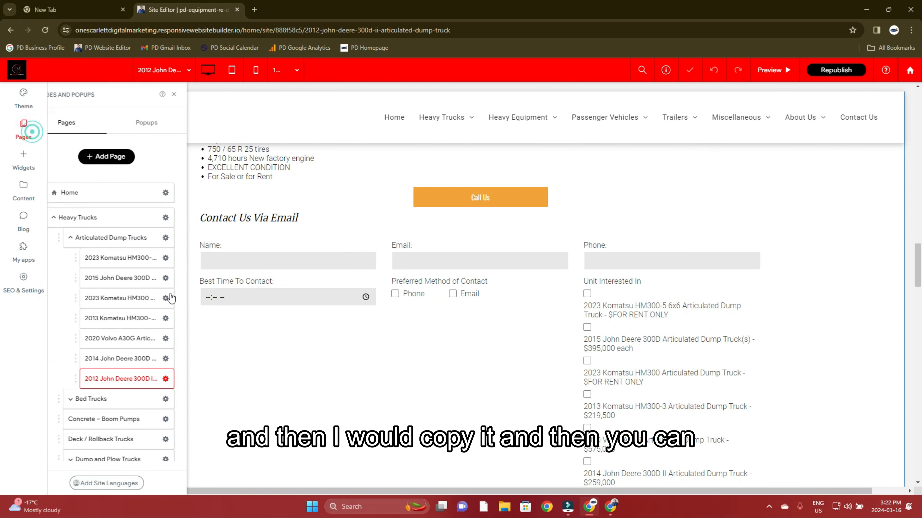
scroll(125, 367, down, 10)
click(127, 450)
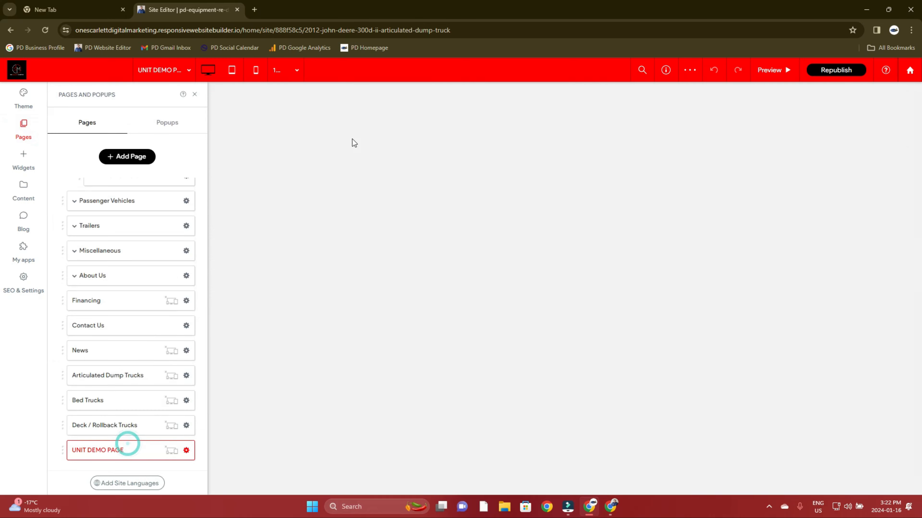
click(195, 96)
scroll(389, 300, down, 10)
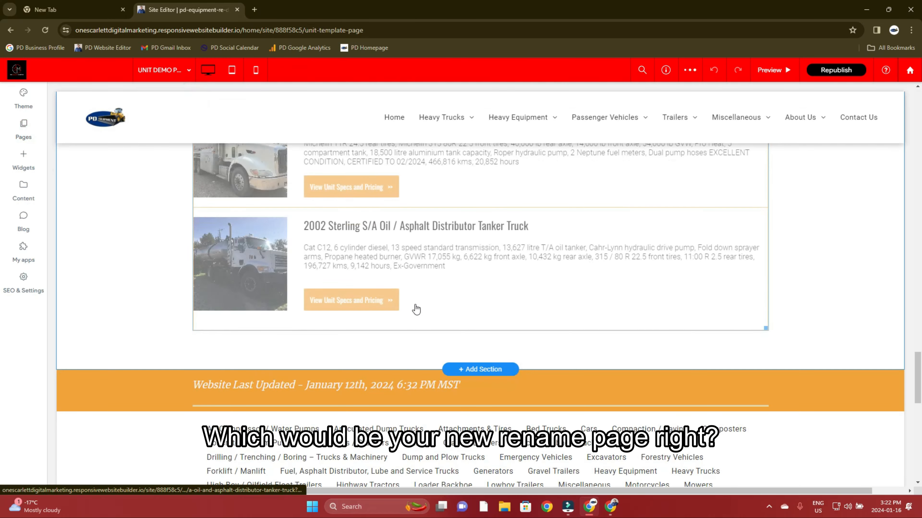
scroll(416, 308, up, 3)
right_click(529, 232)
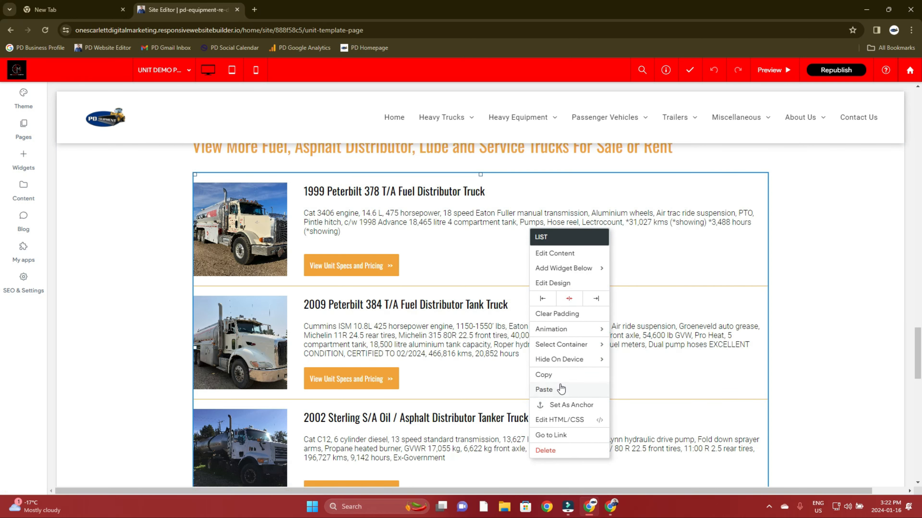
click(544, 389)
- Move the pasted contact form above the "View More Fuel, Asphalt Distributor, Lube and Service Trucks" heading, directly below the original form
scroll(487, 255, down, 5)
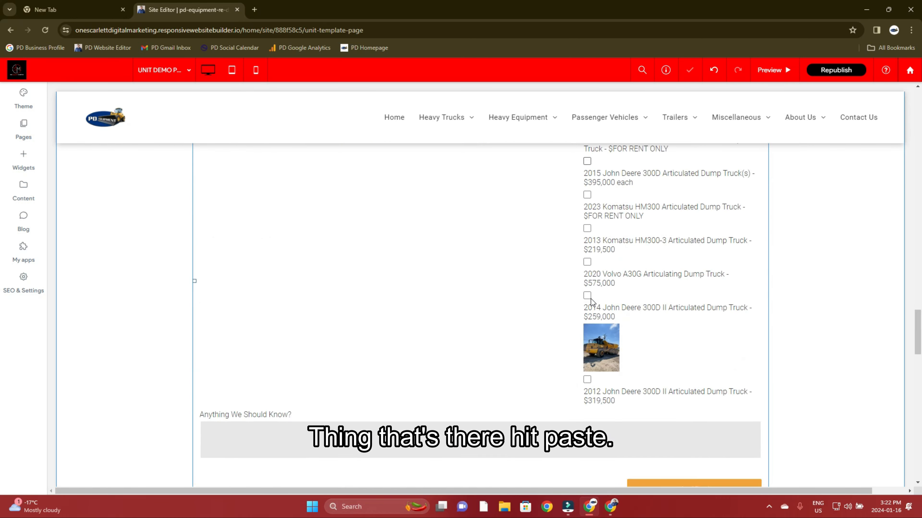
scroll(593, 301, up, 7)
scroll(597, 302, down, 1)
click(606, 280)
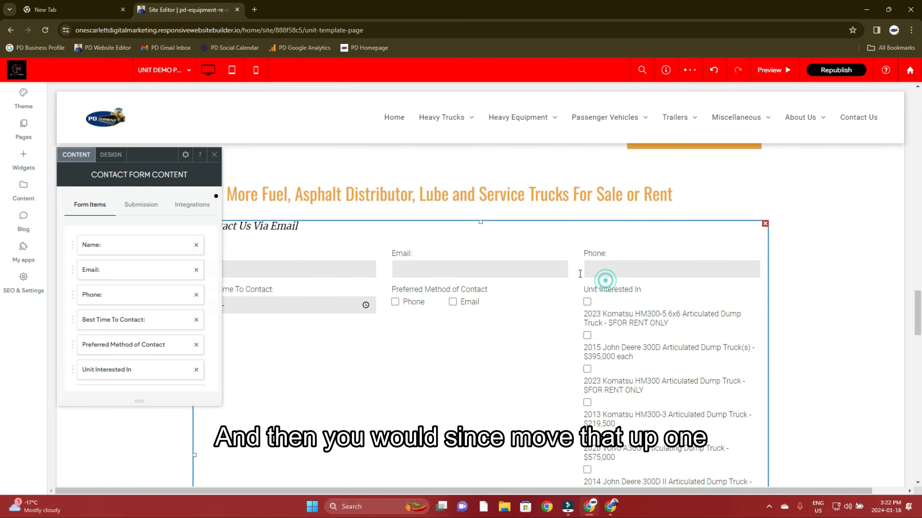
click(214, 155)
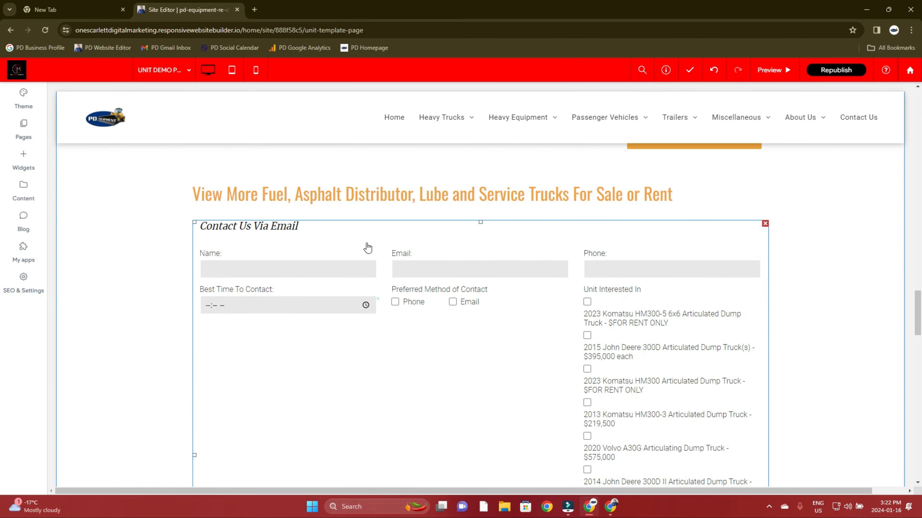
scroll(363, 218, down, 3)
scroll(418, 249, up, 9)
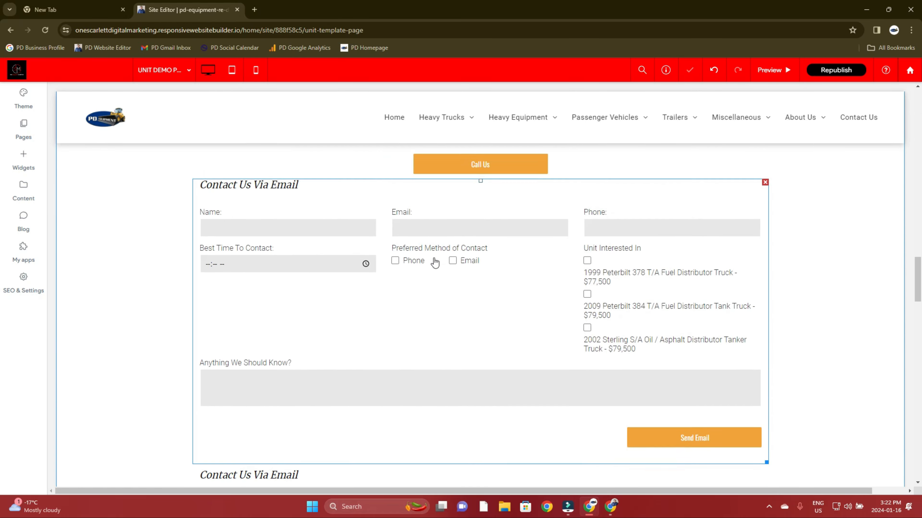
scroll(481, 262, down, 5)
scroll(636, 355, down, 4)
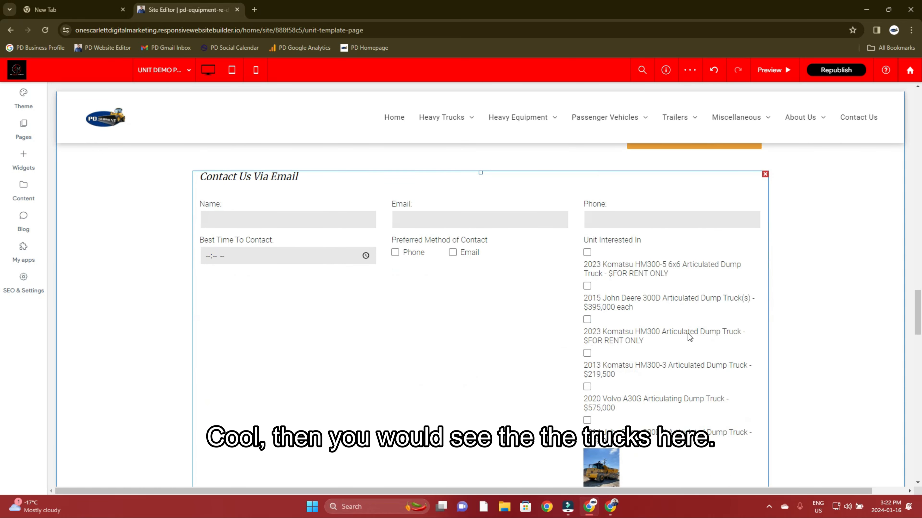
- Delete the original contact form listing the Peterbilt and Sterling trucks from the demo page
scroll(689, 336, down, 2)
scroll(686, 313, up, 10)
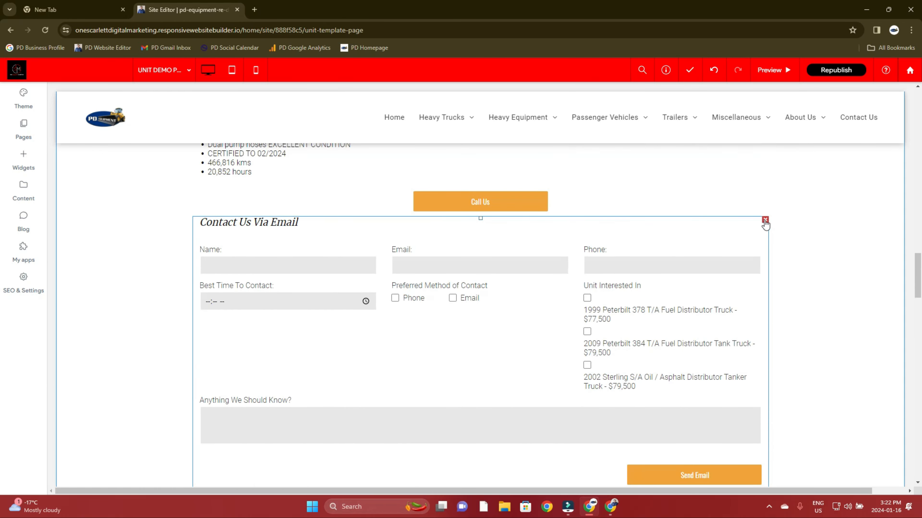
click(765, 220)
- Add an option to the pasted form's Unit Interested In field, select its label text, and remove that option again
scroll(687, 305, down, 5)
click(687, 302)
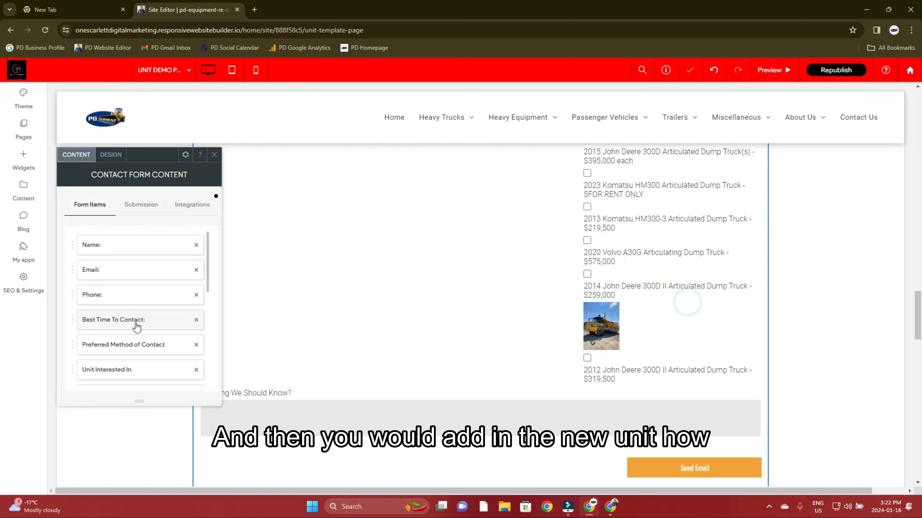
scroll(137, 323, down, 2)
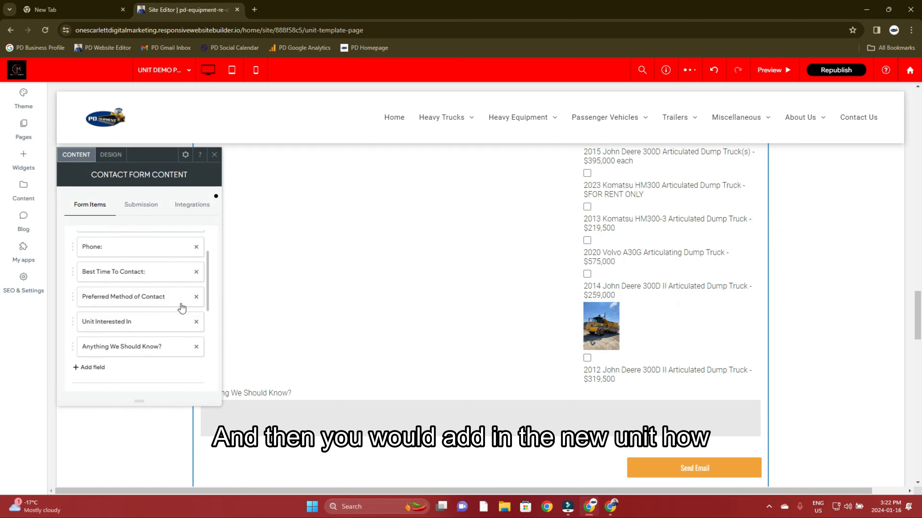
click(121, 323)
scroll(284, 318, down, 3)
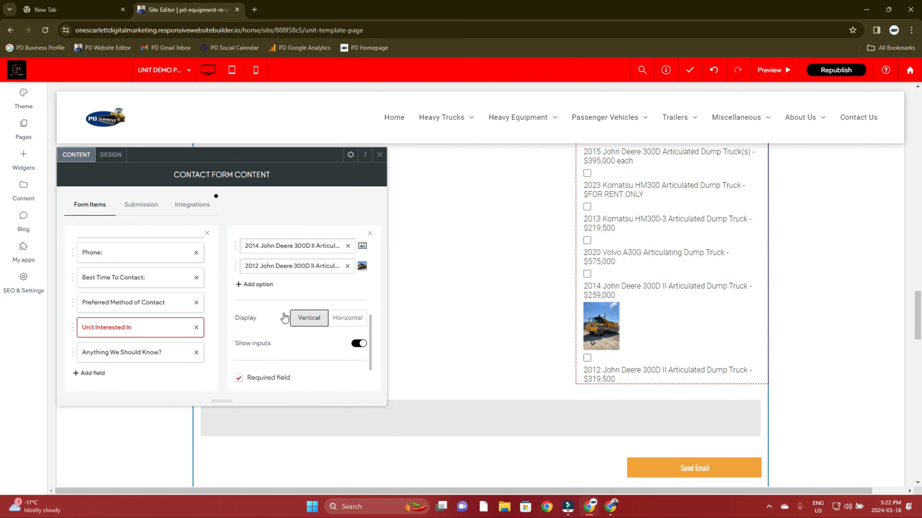
click(267, 286)
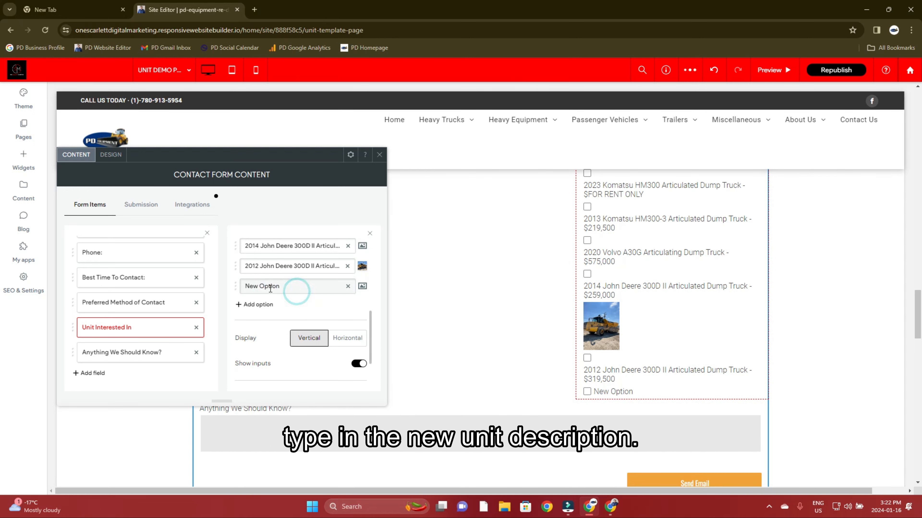
triple_click(270, 289)
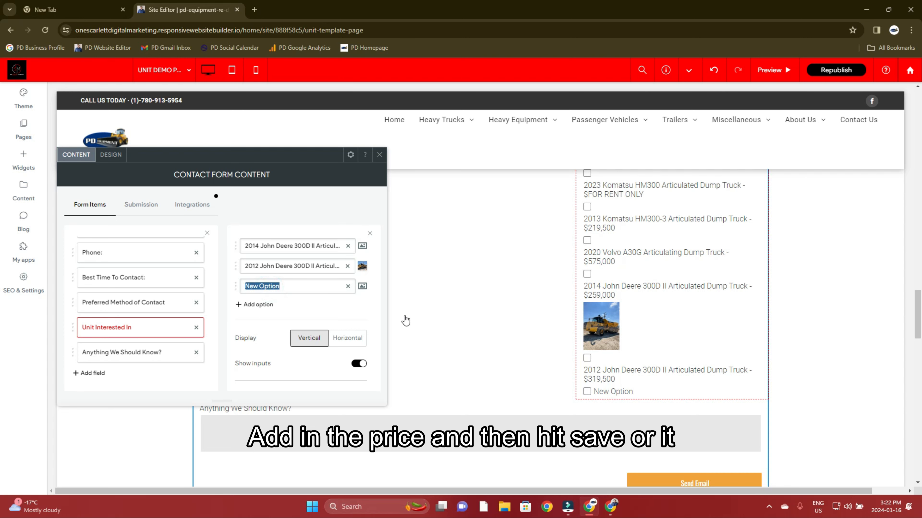
click(348, 287)
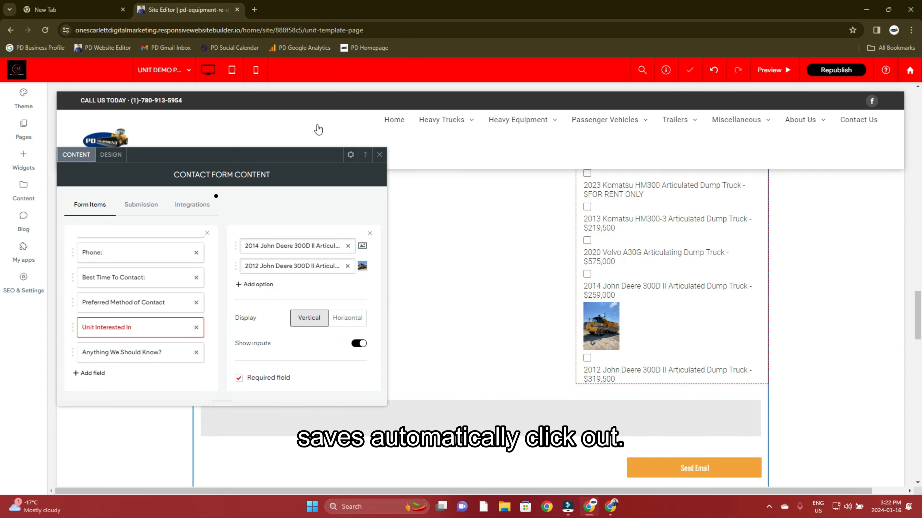
- Close the contact form's content editor, check the form on the demo page and bring up its copy options
click(379, 157)
scroll(585, 363, up, 5)
right_click(560, 317)
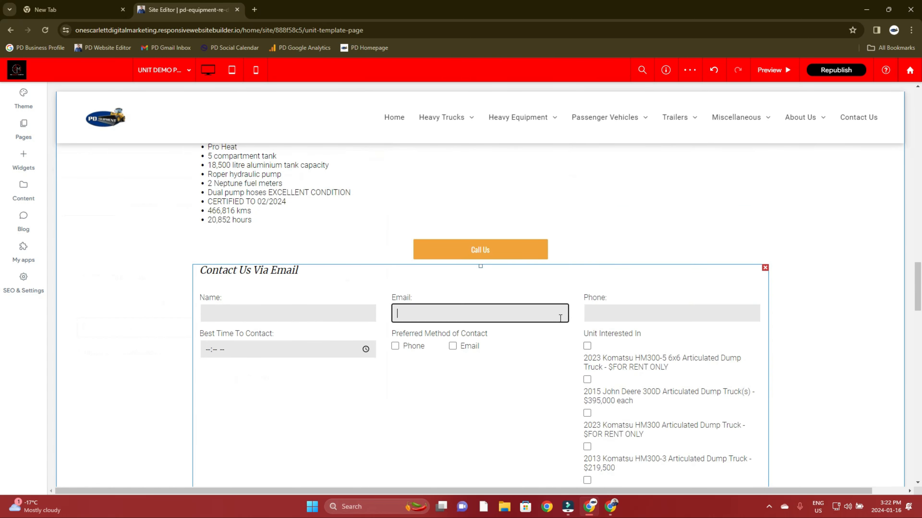
click(657, 287)
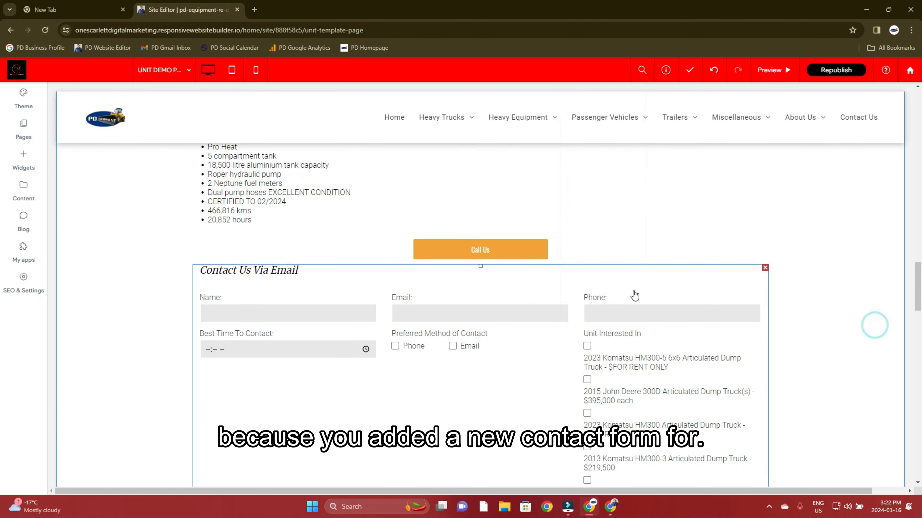
scroll(628, 273, down, 3)
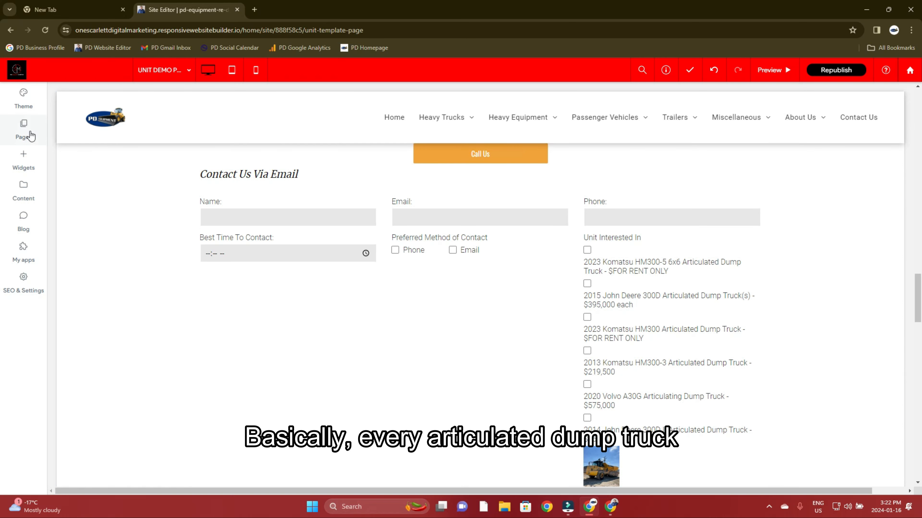
right_click(574, 193)
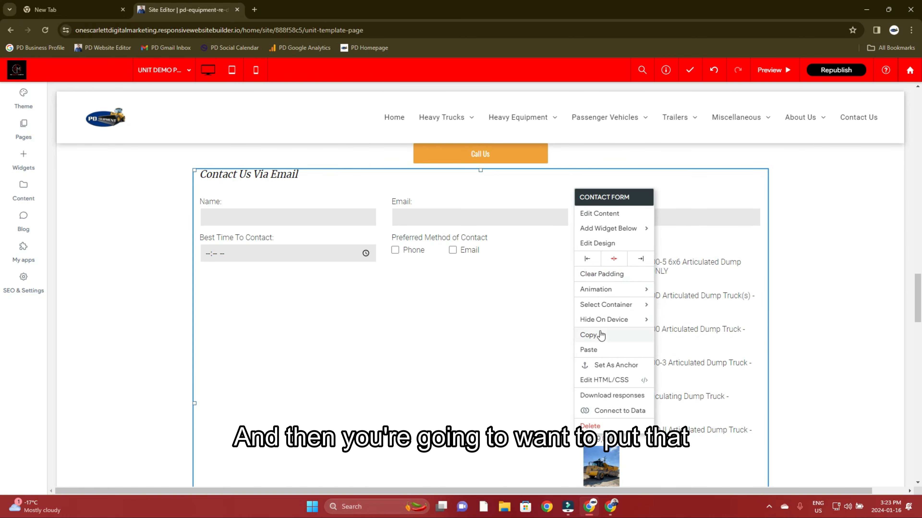
- Go to the Articulated Dump Trucks page and open its list of units for content editing
click(23, 130)
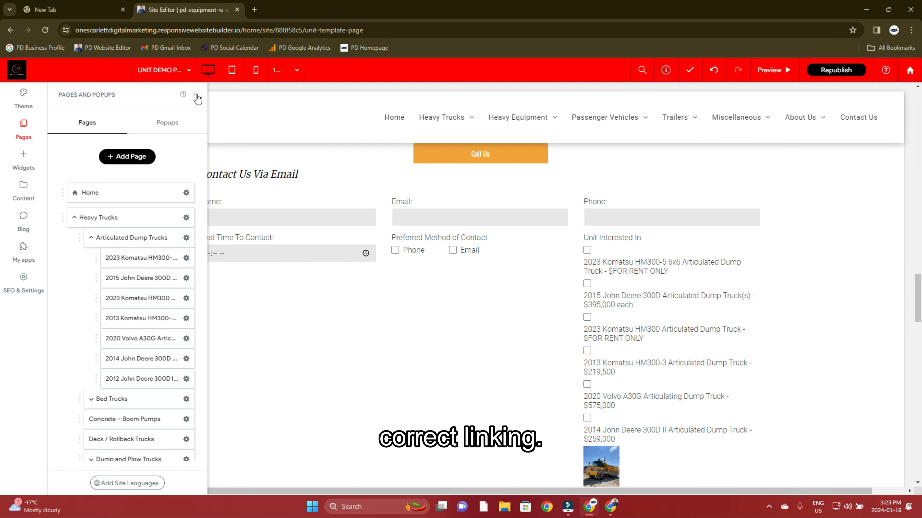
click(145, 238)
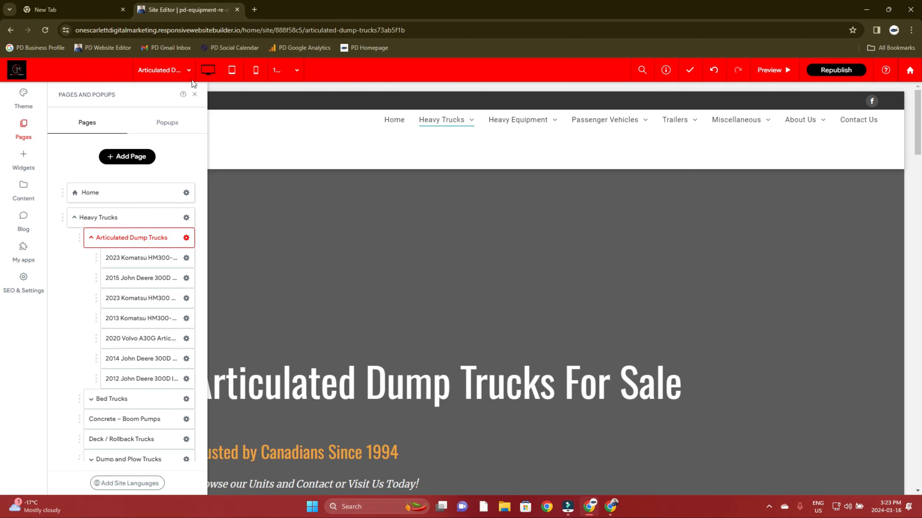
click(195, 95)
scroll(362, 264, down, 8)
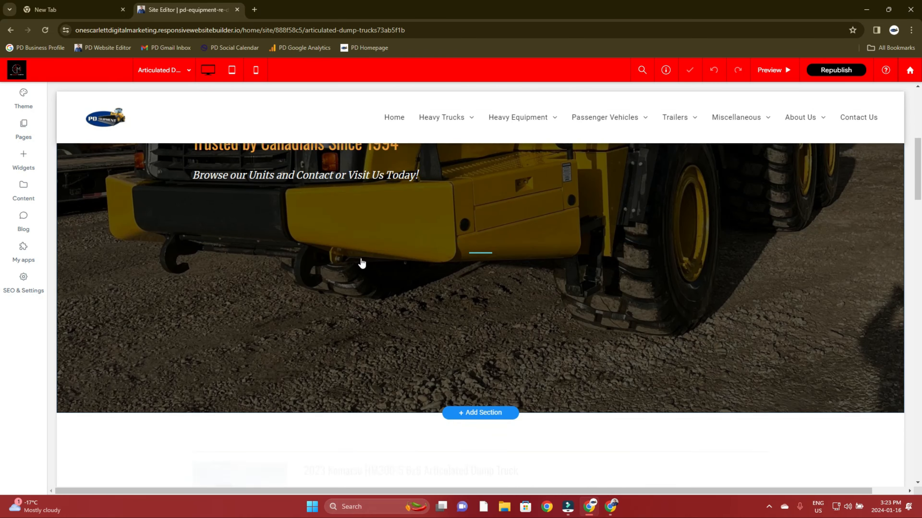
scroll(361, 263, down, 8)
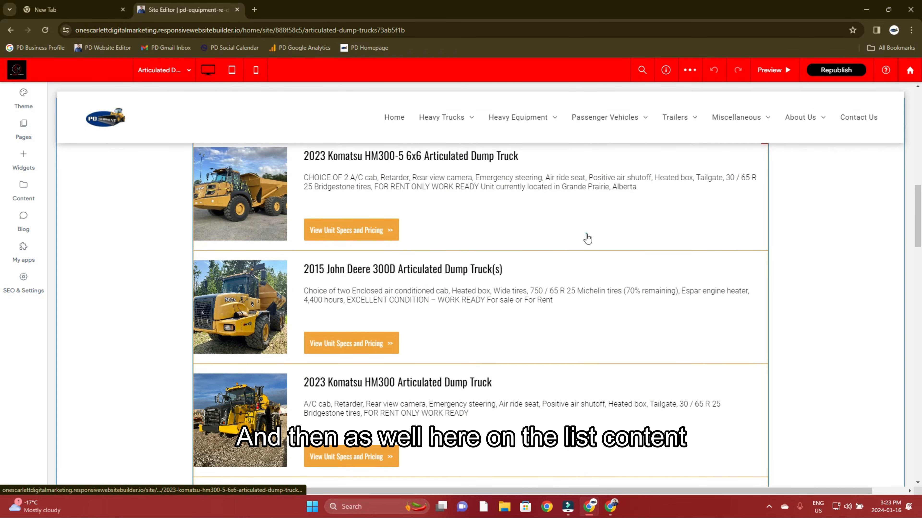
click(588, 238)
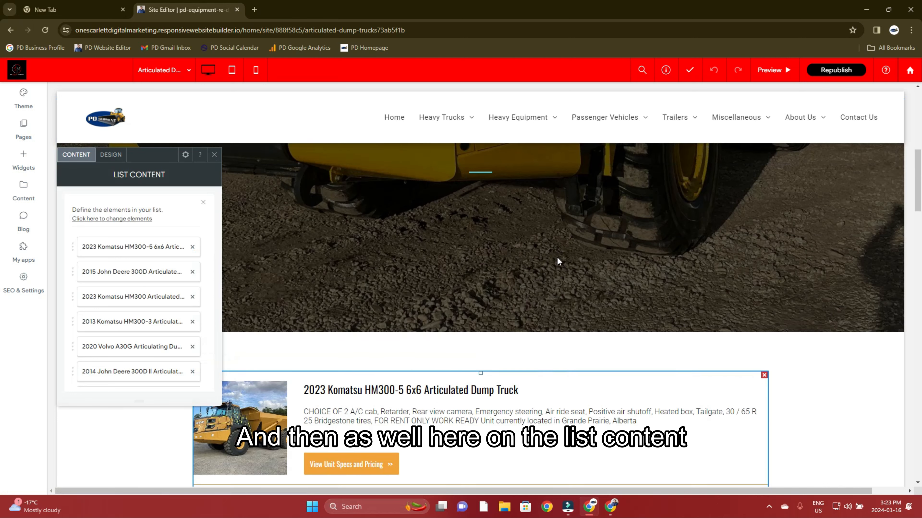
- Add a new item to the unit list and open its label, description and link settings
scroll(557, 261, down, 3)
scroll(190, 260, down, 3)
click(93, 331)
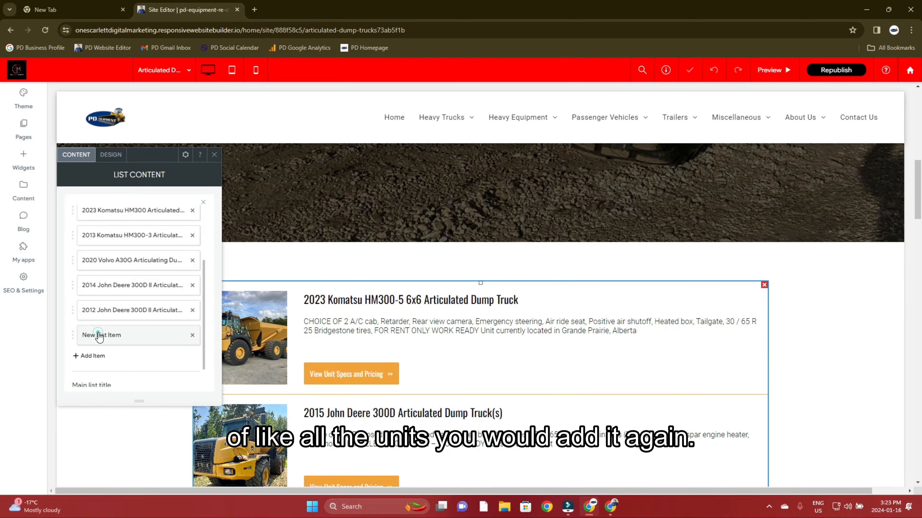
scroll(288, 298, up, 3)
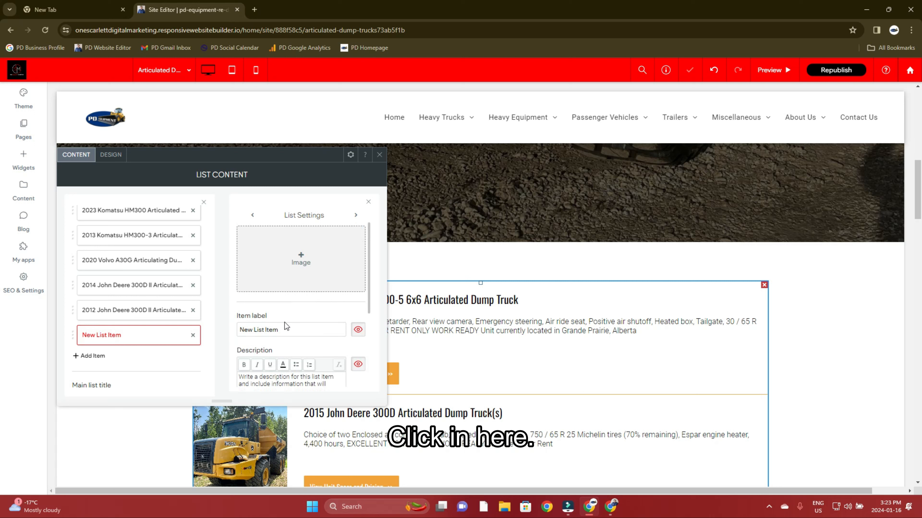
double_click(290, 329)
scroll(300, 319, down, 3)
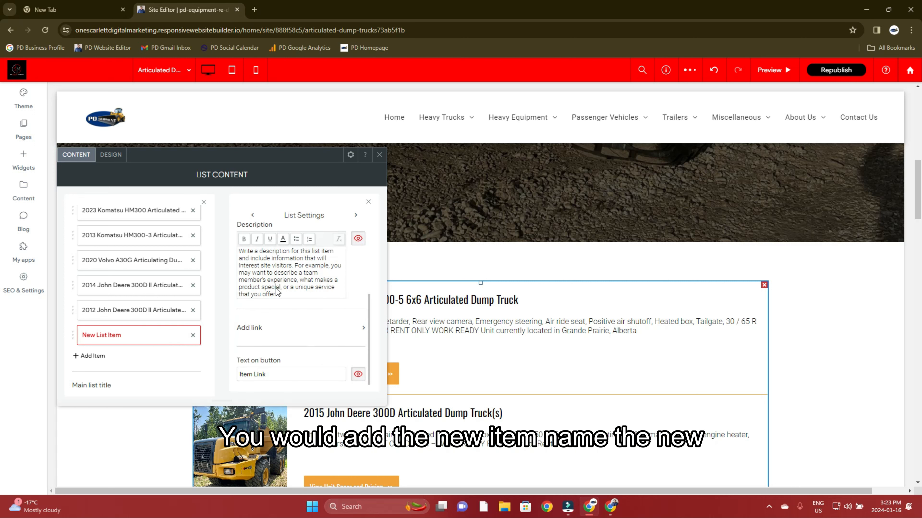
triple_click(276, 288)
click(313, 323)
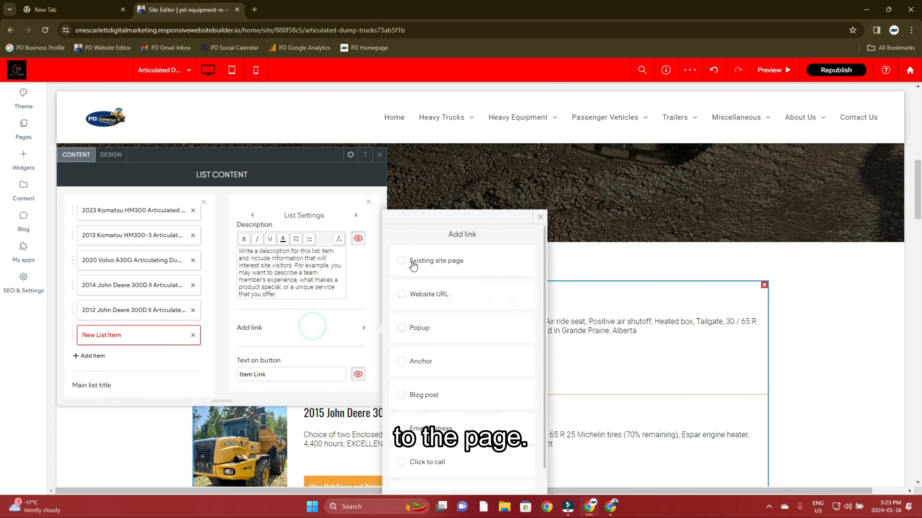
- Dismiss the link options, remove the new item from the unit list and close the list editor
click(541, 218)
click(541, 218)
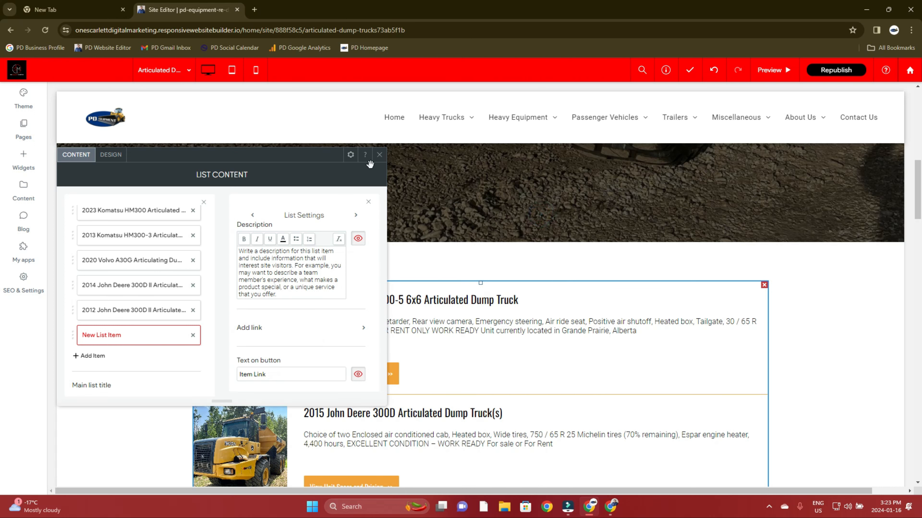
click(192, 335)
click(379, 154)
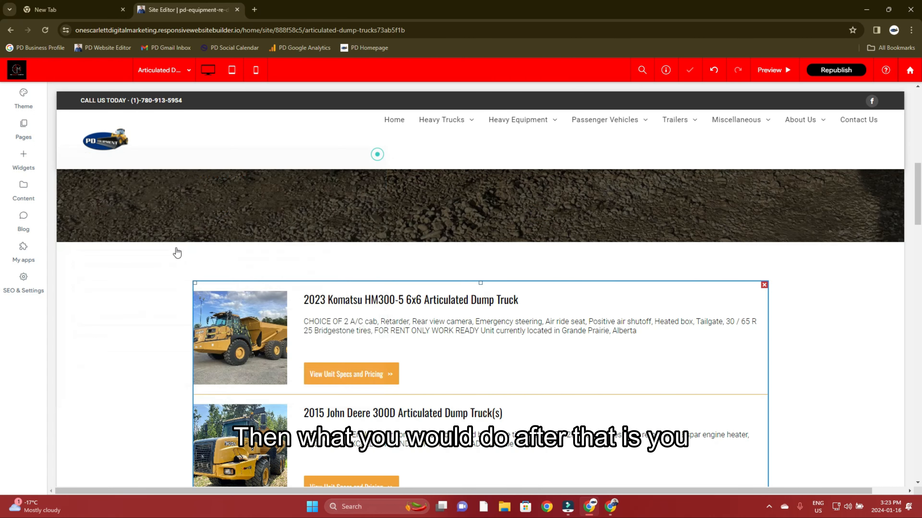
- Open the 2023 Komatsu HM300-5 6x6 page and bring up the options of the list under "View More Used Articulated Dump Trucks For Sale"
scroll(527, 308, down, 2)
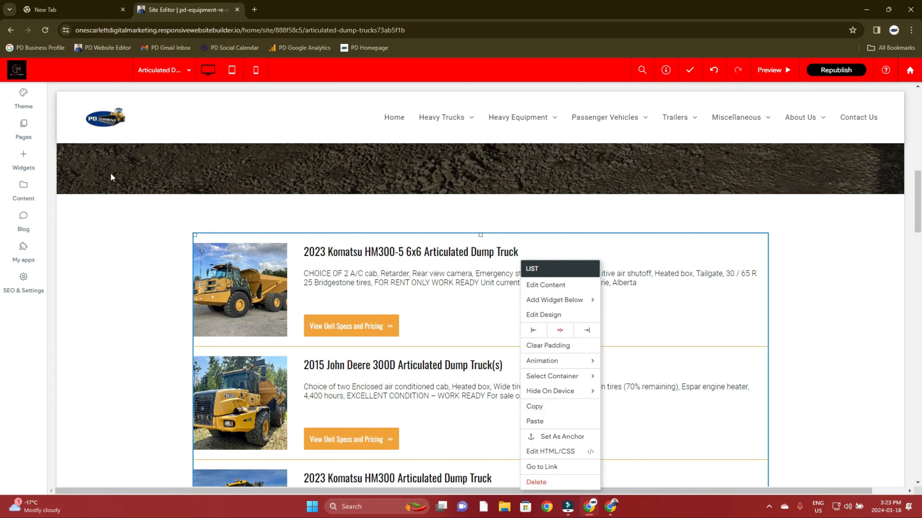
click(23, 129)
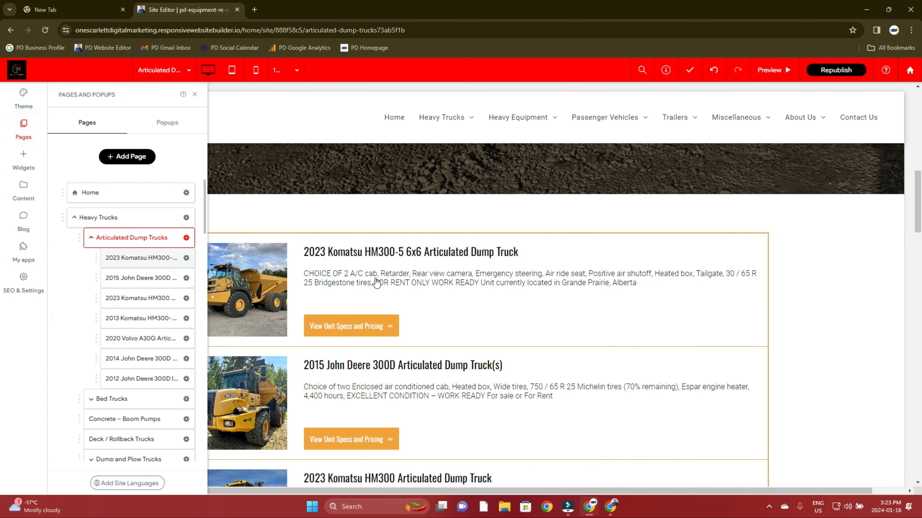
click(170, 257)
scroll(428, 301, down, 20)
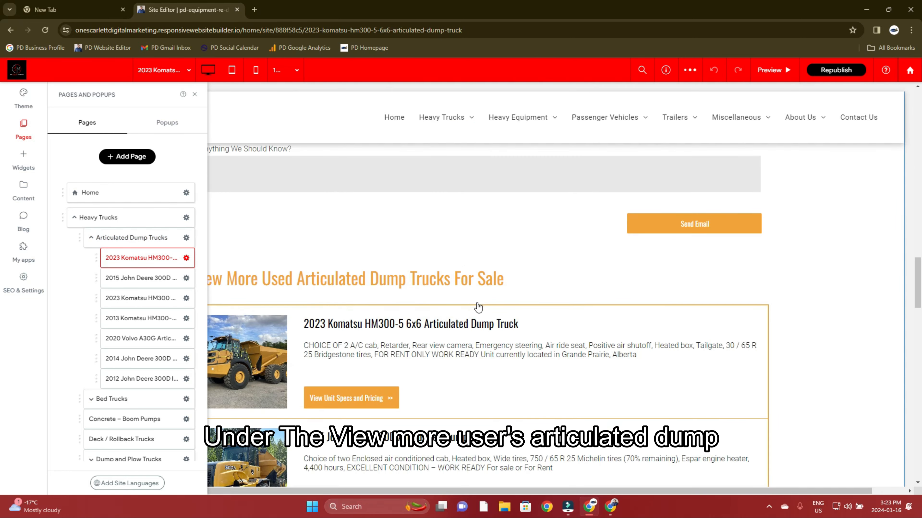
scroll(477, 306, down, 3)
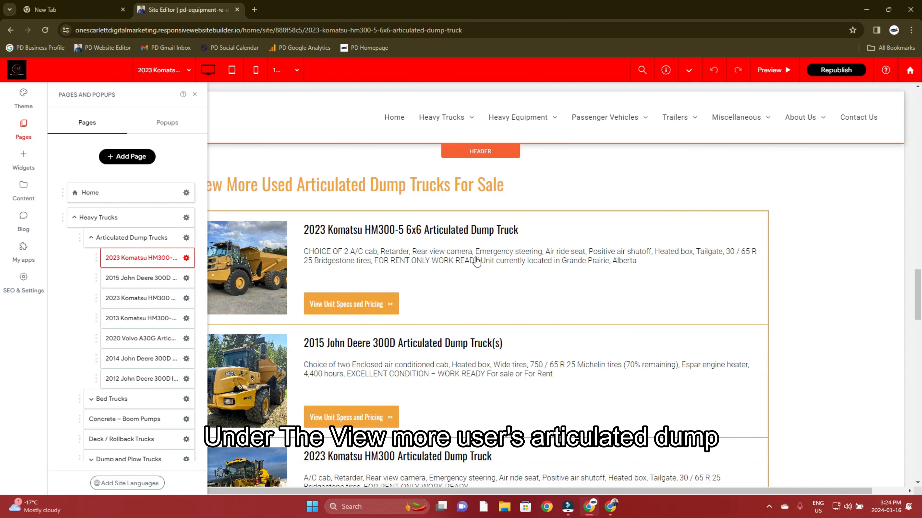
right_click(511, 268)
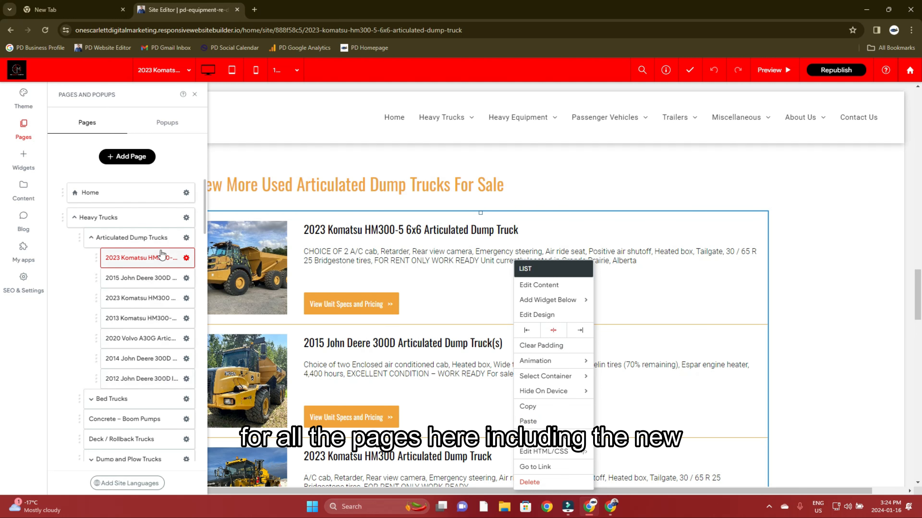
- Review the Komatsu page's unit list, contact form and main heading, then look through the site's page list
click(195, 94)
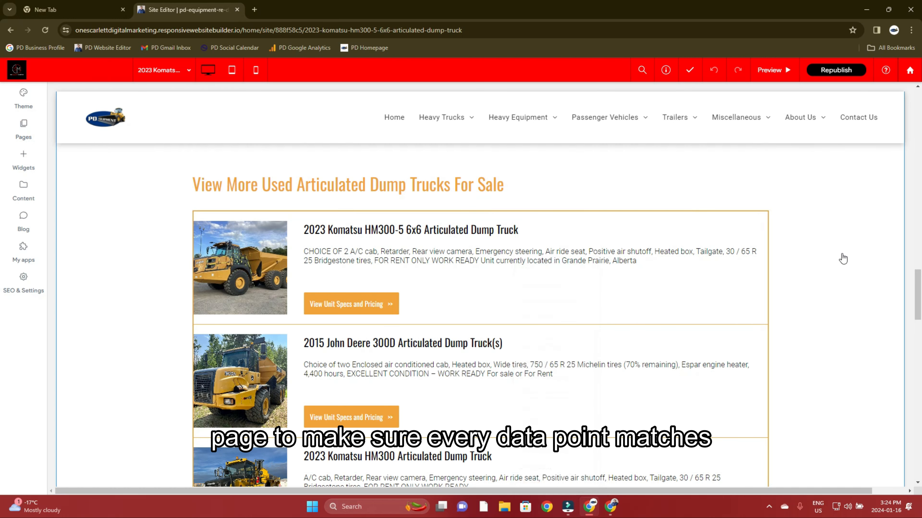
scroll(843, 259, down, 15)
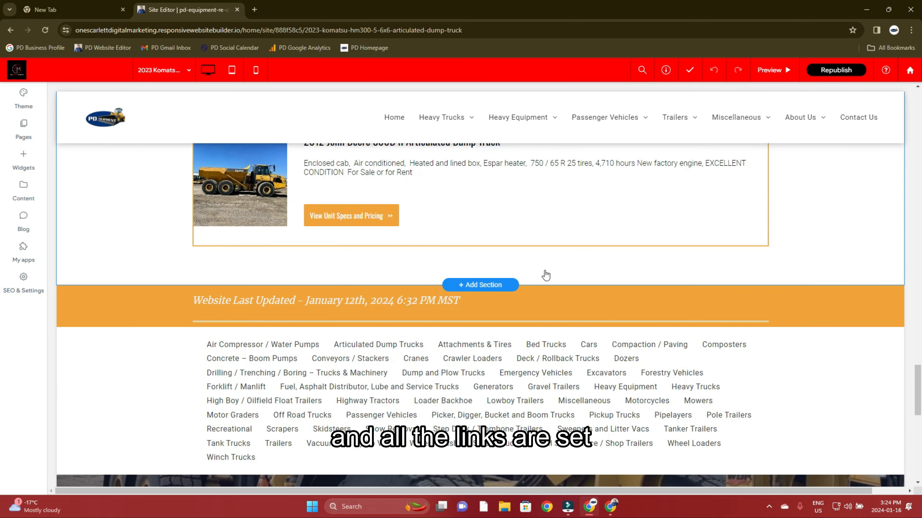
scroll(784, 294, up, 7)
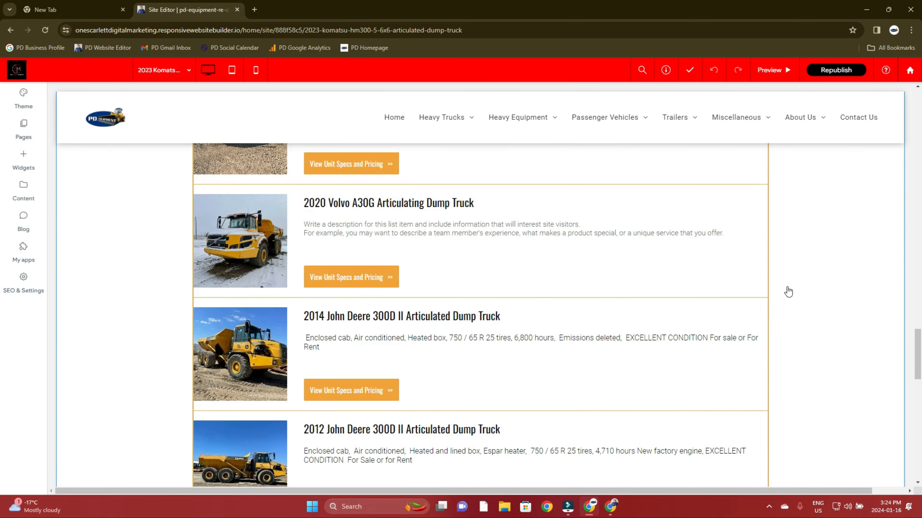
scroll(790, 294, up, 10)
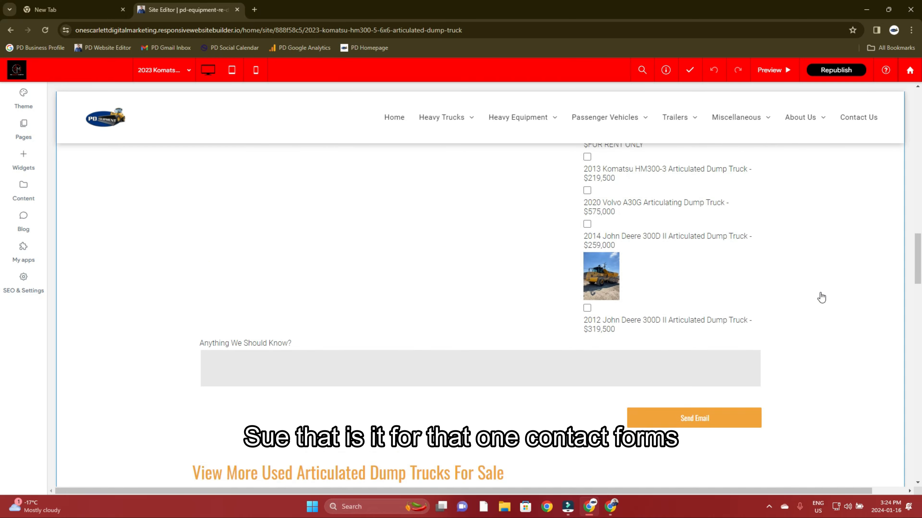
scroll(821, 298, up, 15)
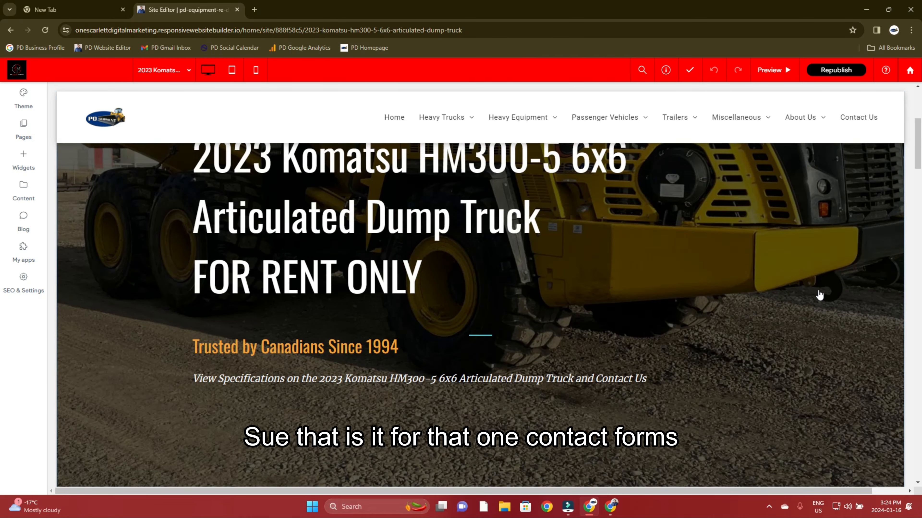
scroll(819, 296, up, 3)
click(41, 128)
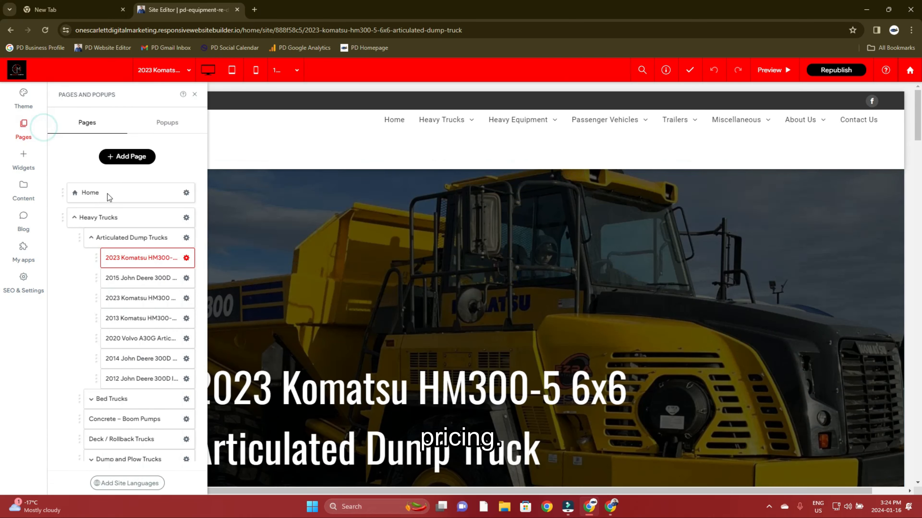
scroll(150, 253, down, 6)
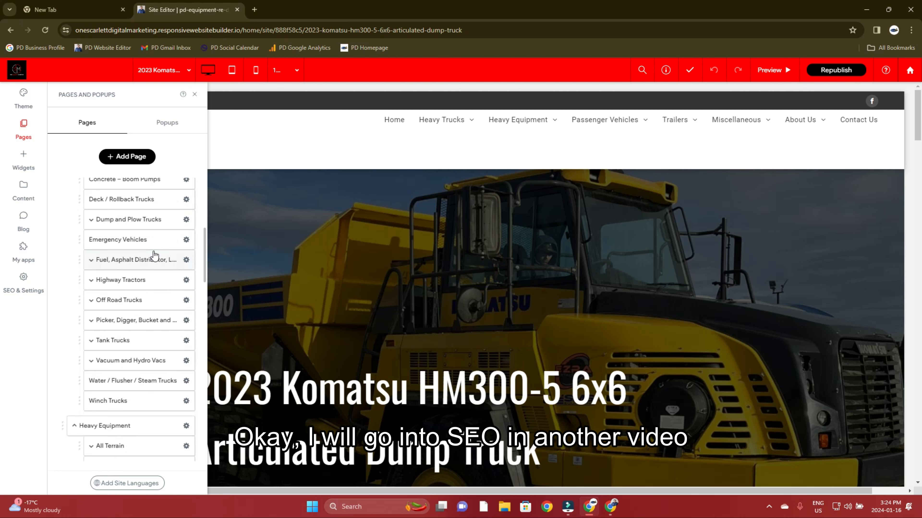
scroll(154, 255, down, 10)
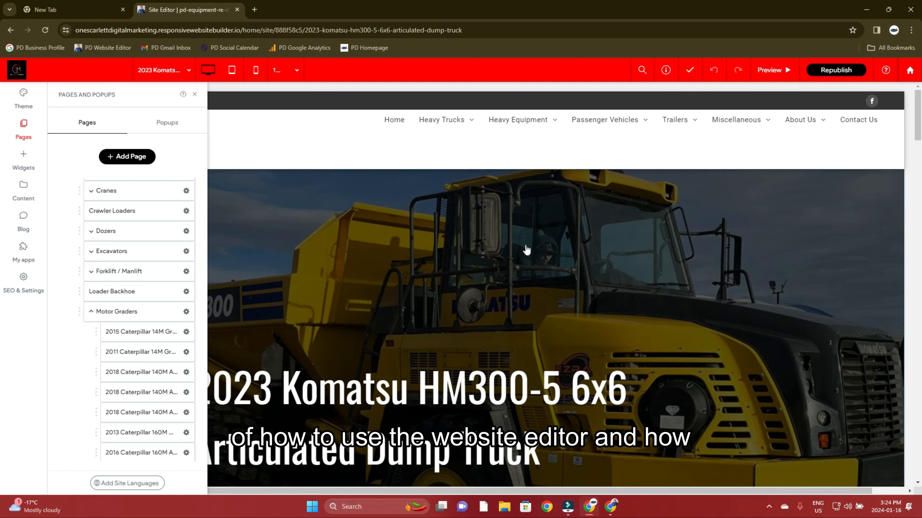
click(195, 95)
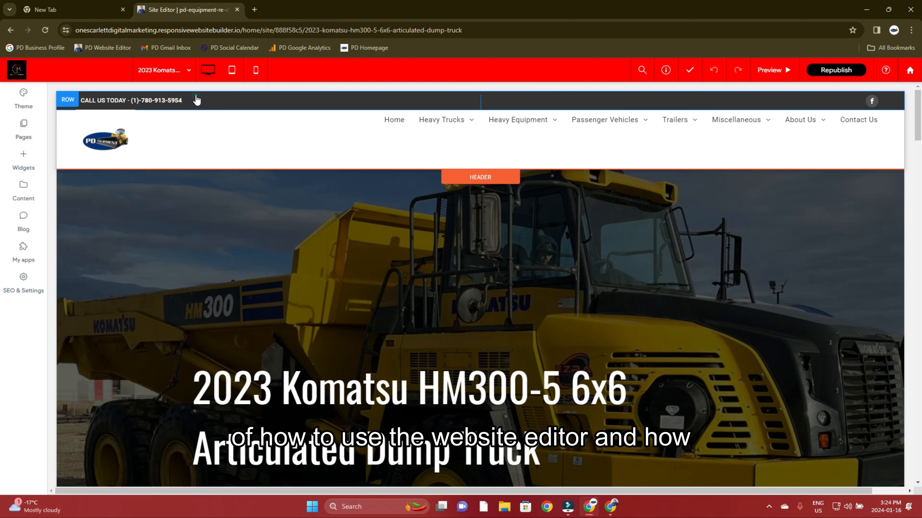
- Close the Site Editor and leave only the New Tab page open in the browser
click(46, 5)
click(237, 9)
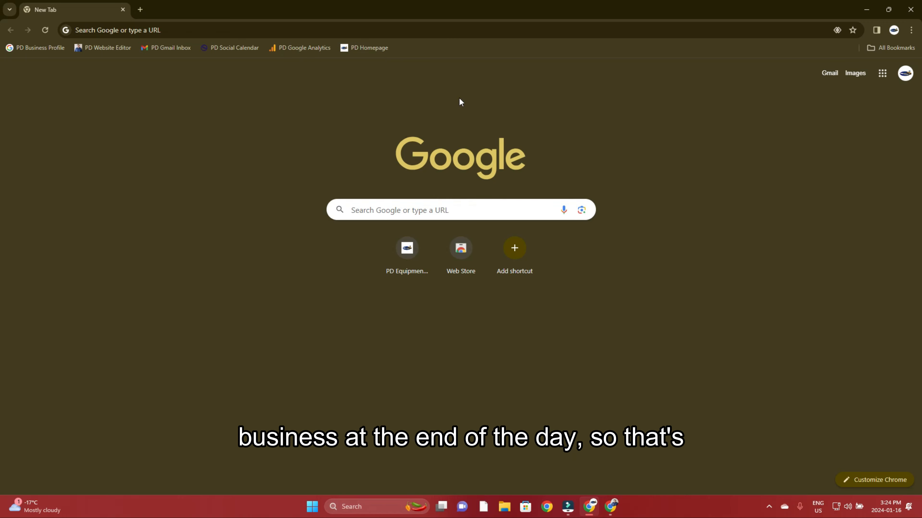
click(359, 94)
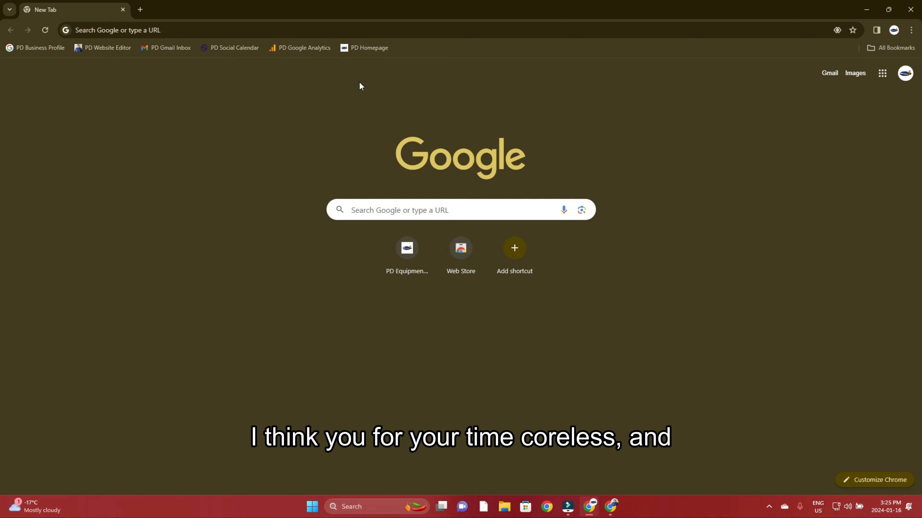